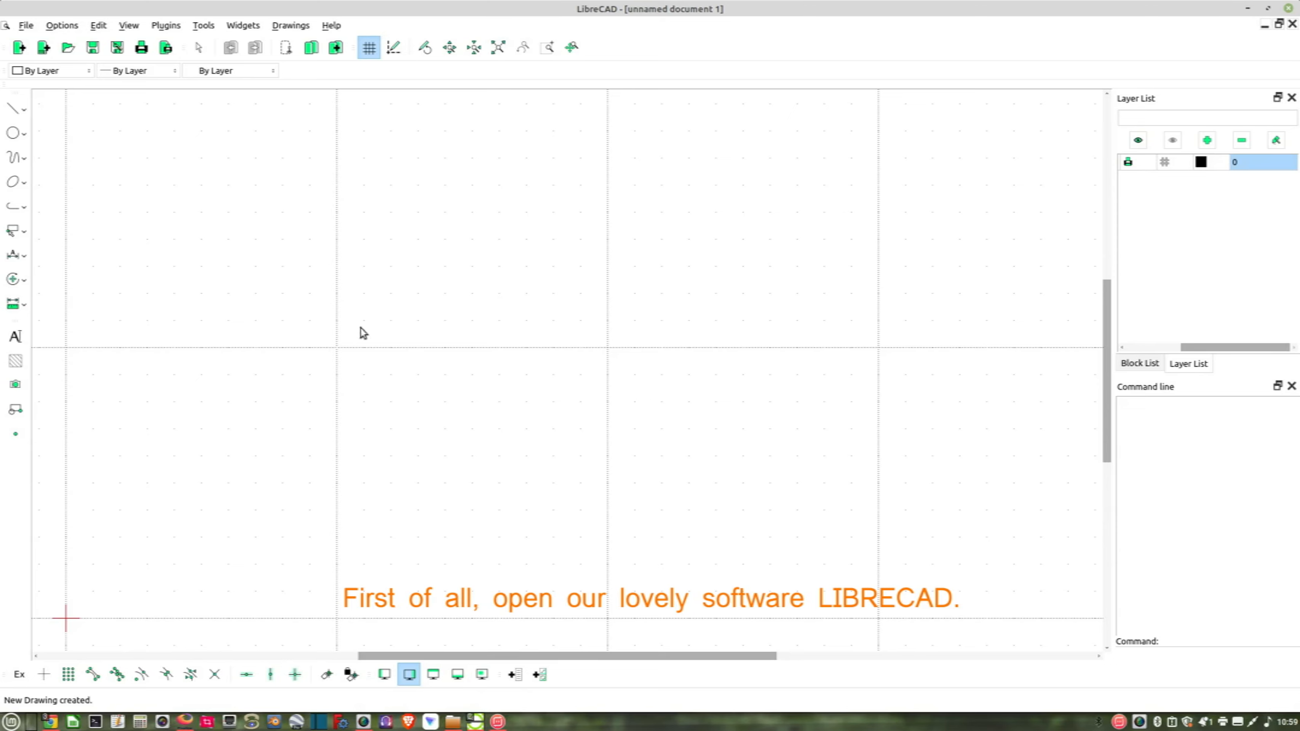
- Set the default pen of layer 0 to Dark Cyan with a 0.40 mm line width
scroll(389, 341, down, 3)
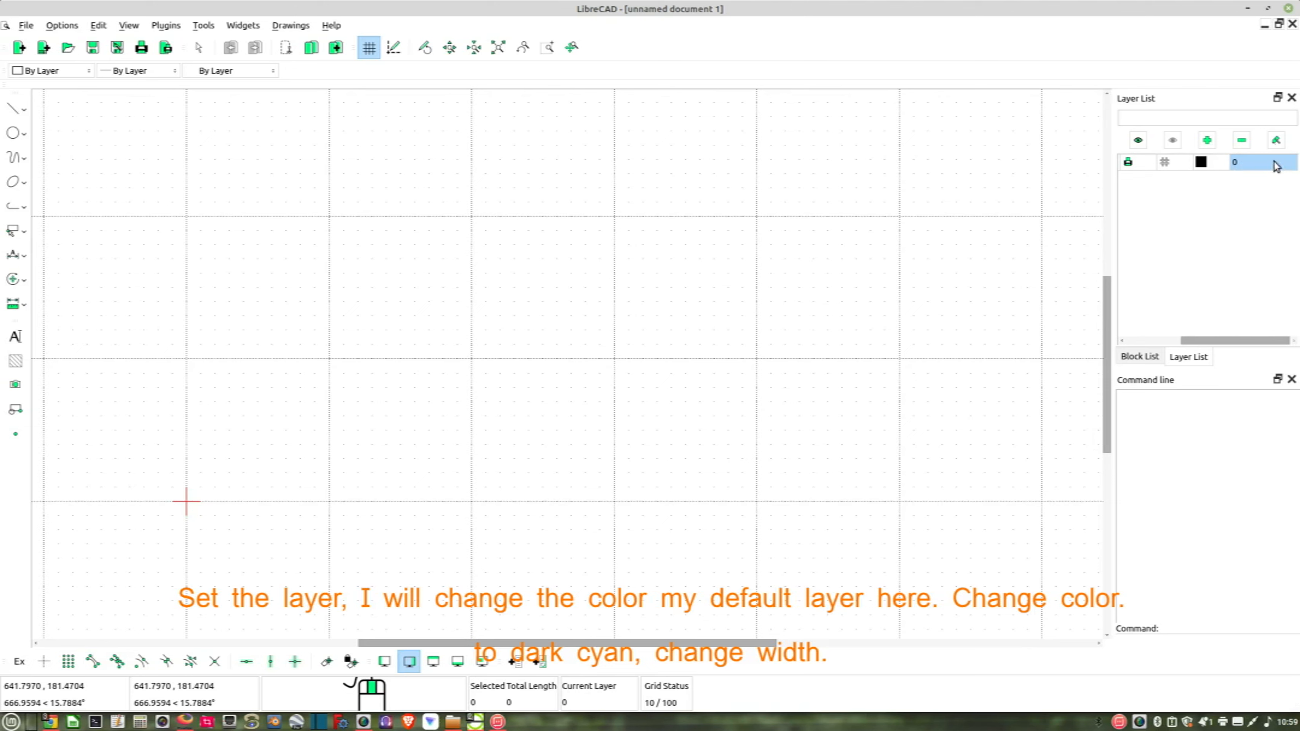
click(1276, 143)
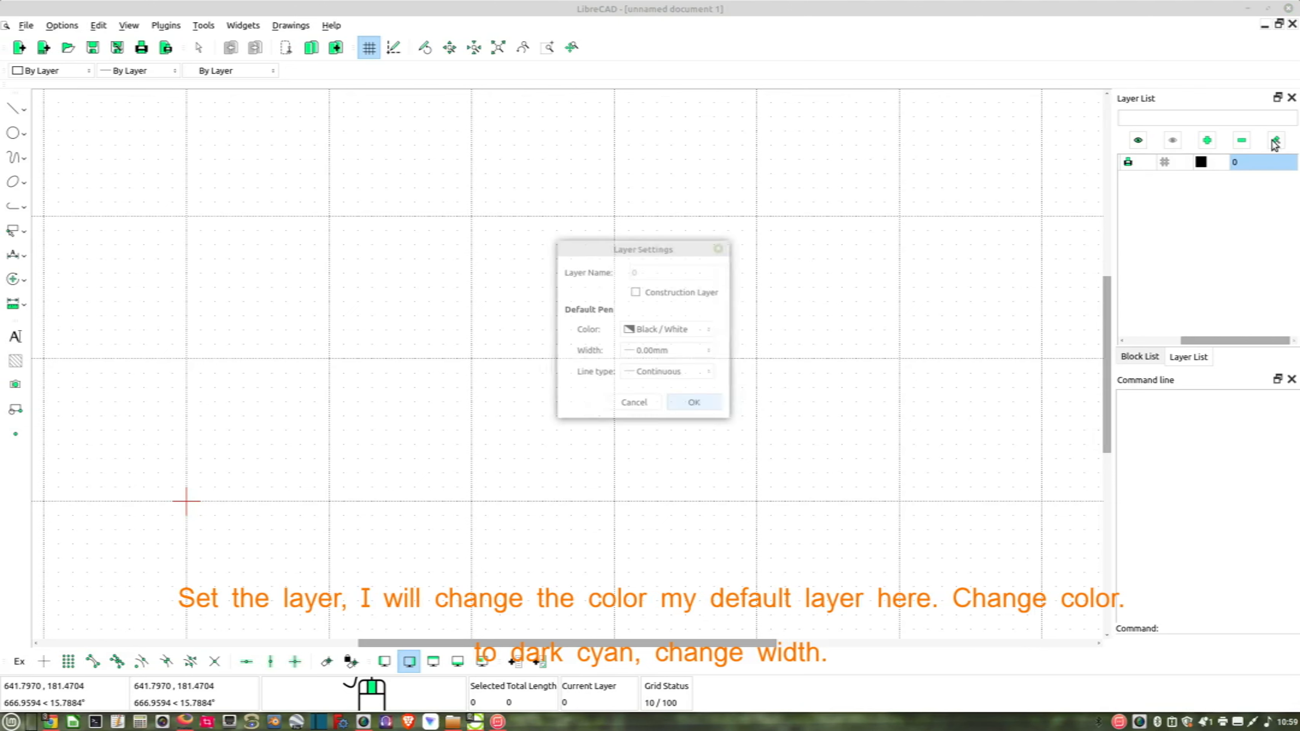
click(675, 330)
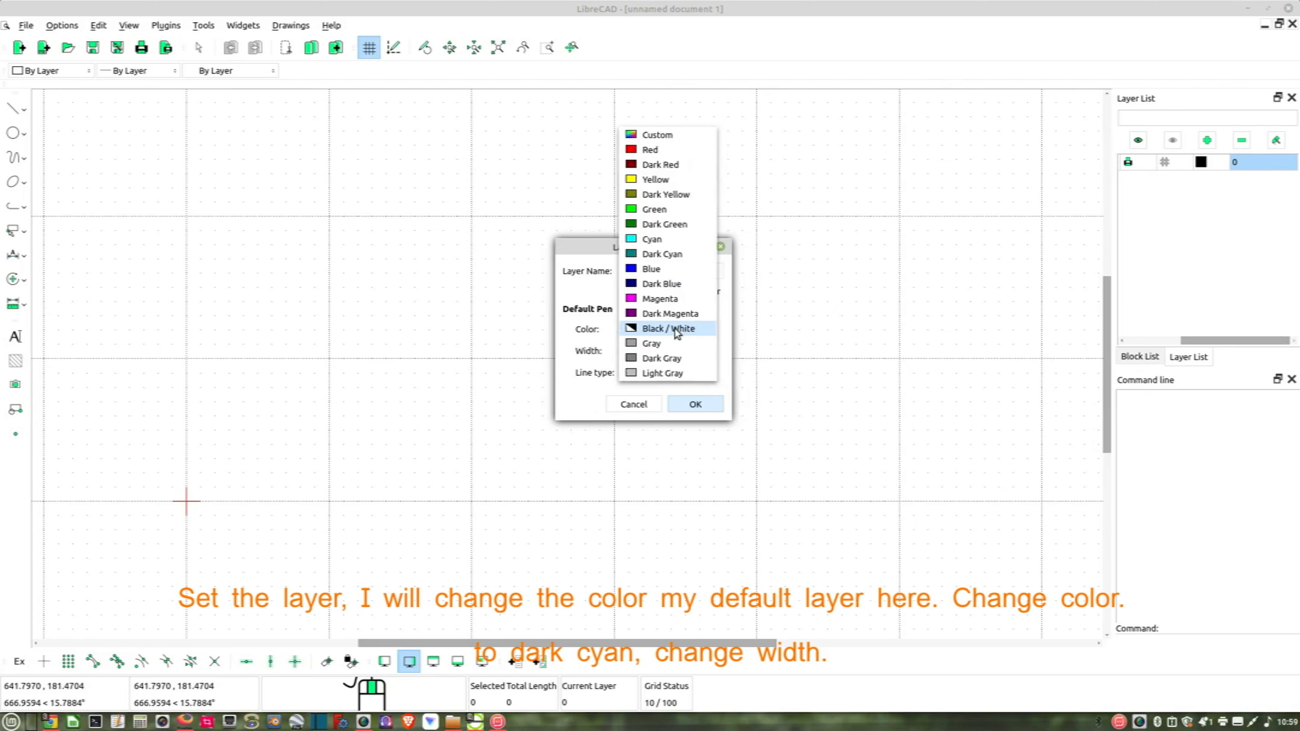
click(662, 256)
click(675, 351)
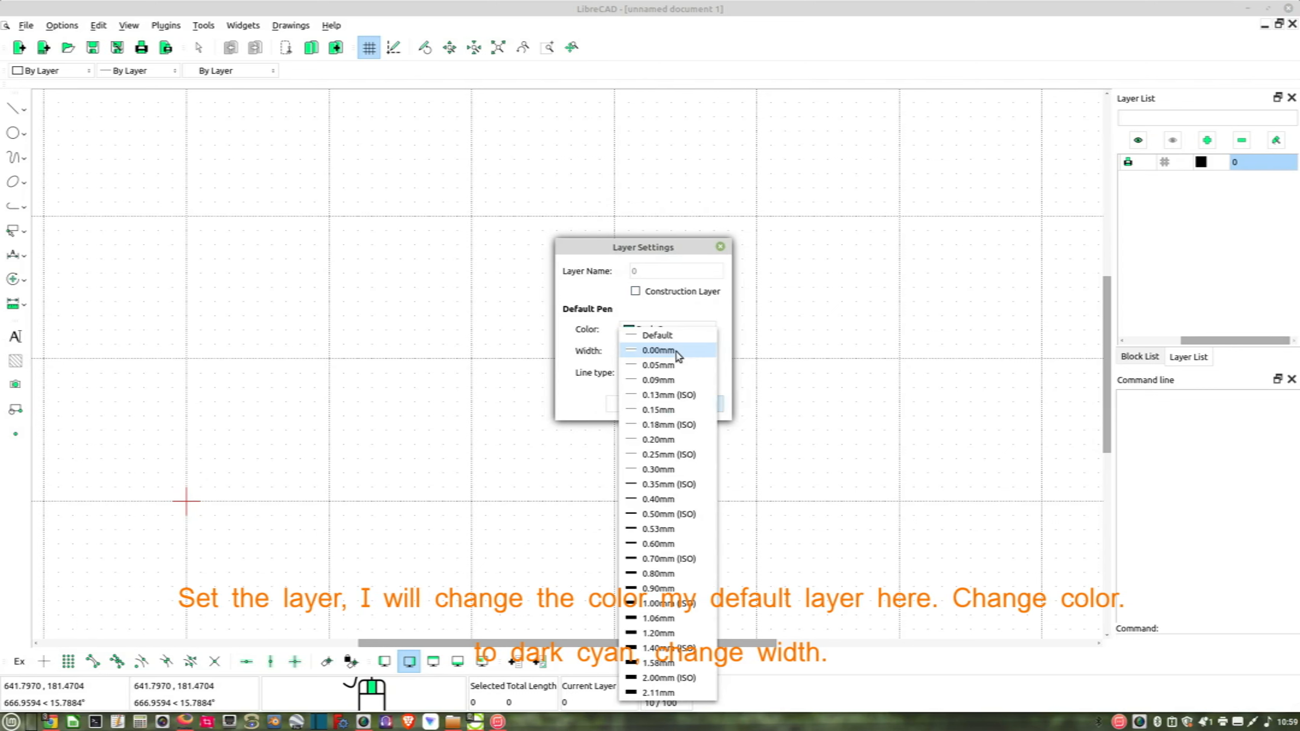
click(665, 501)
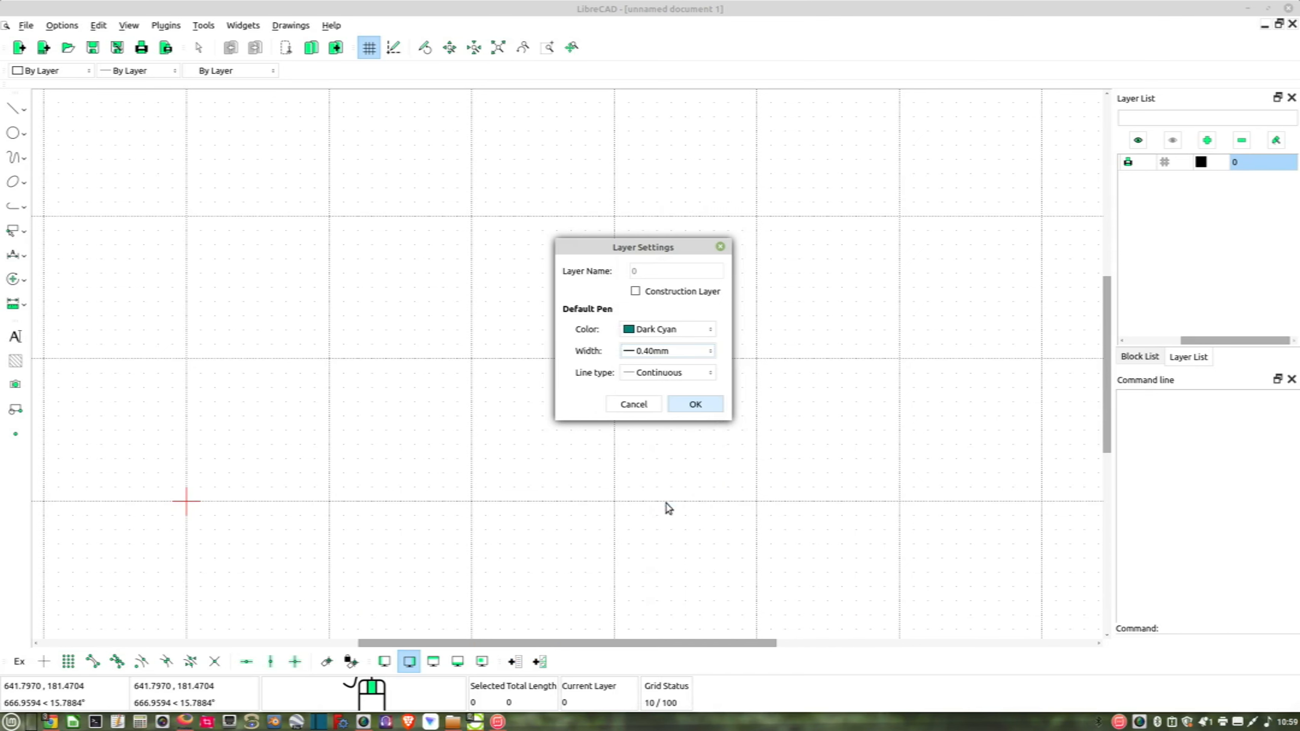
click(696, 403)
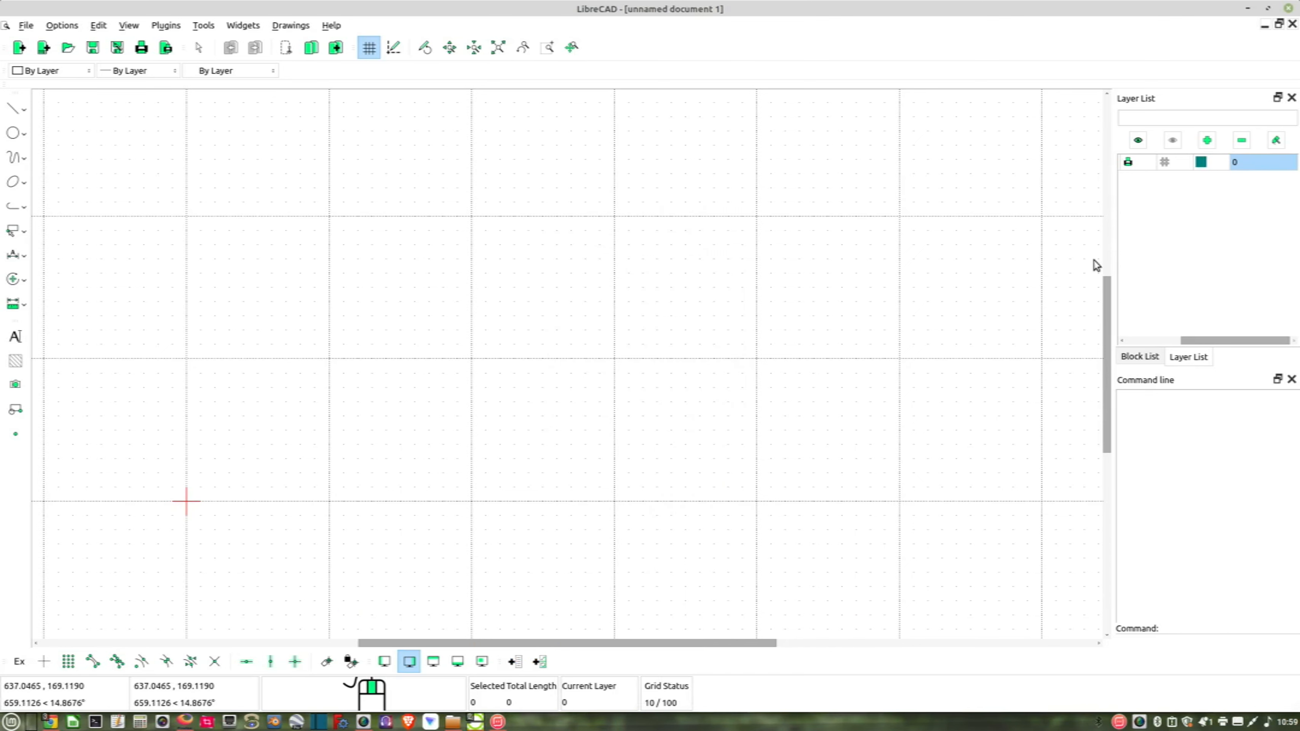
- Add a layer named Dimension with a Dark Magenta pen and a 0.13 mm (ISO) line width
click(1207, 141)
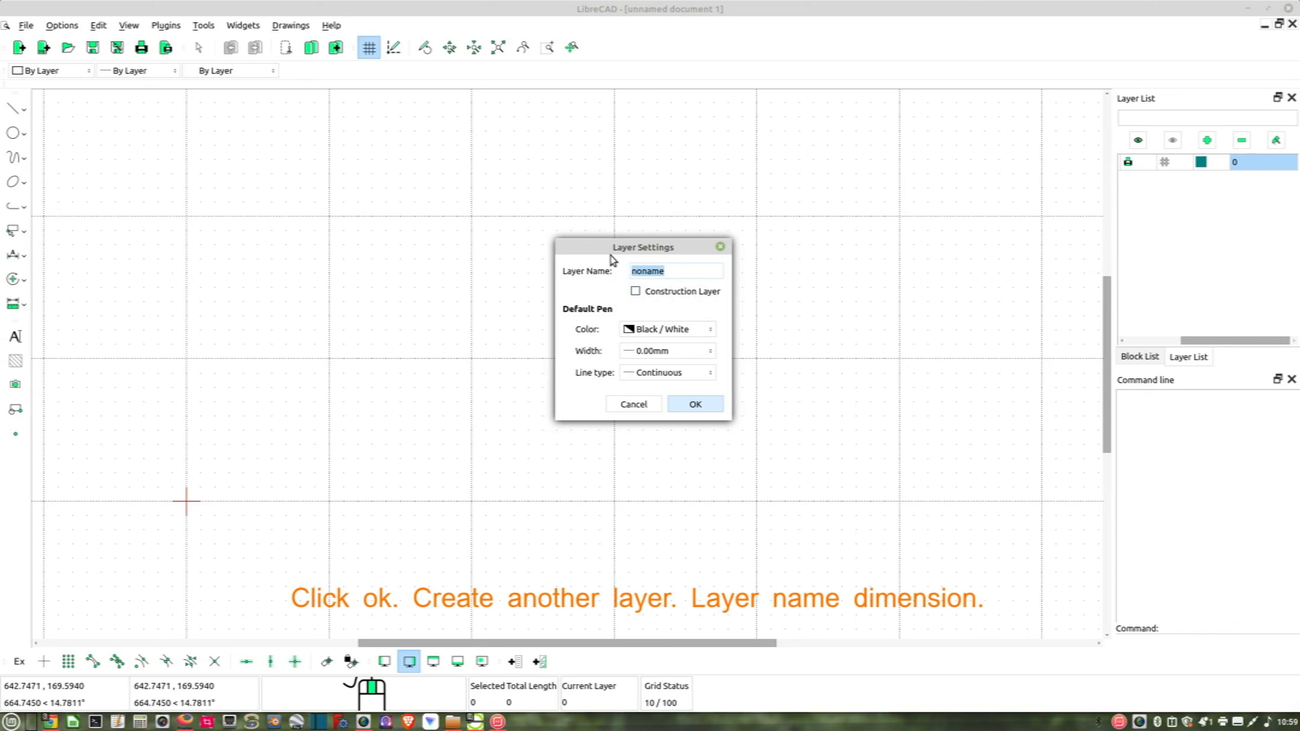
text(Dimensi)
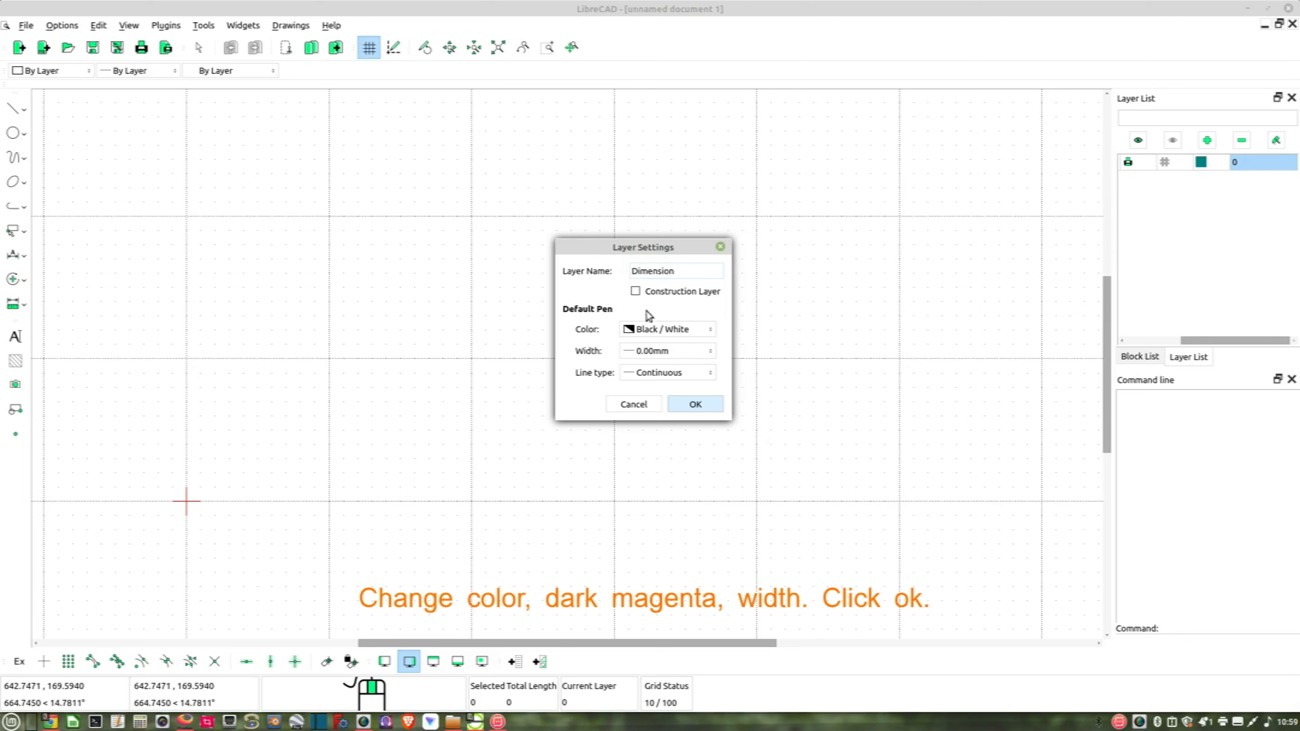
click(654, 330)
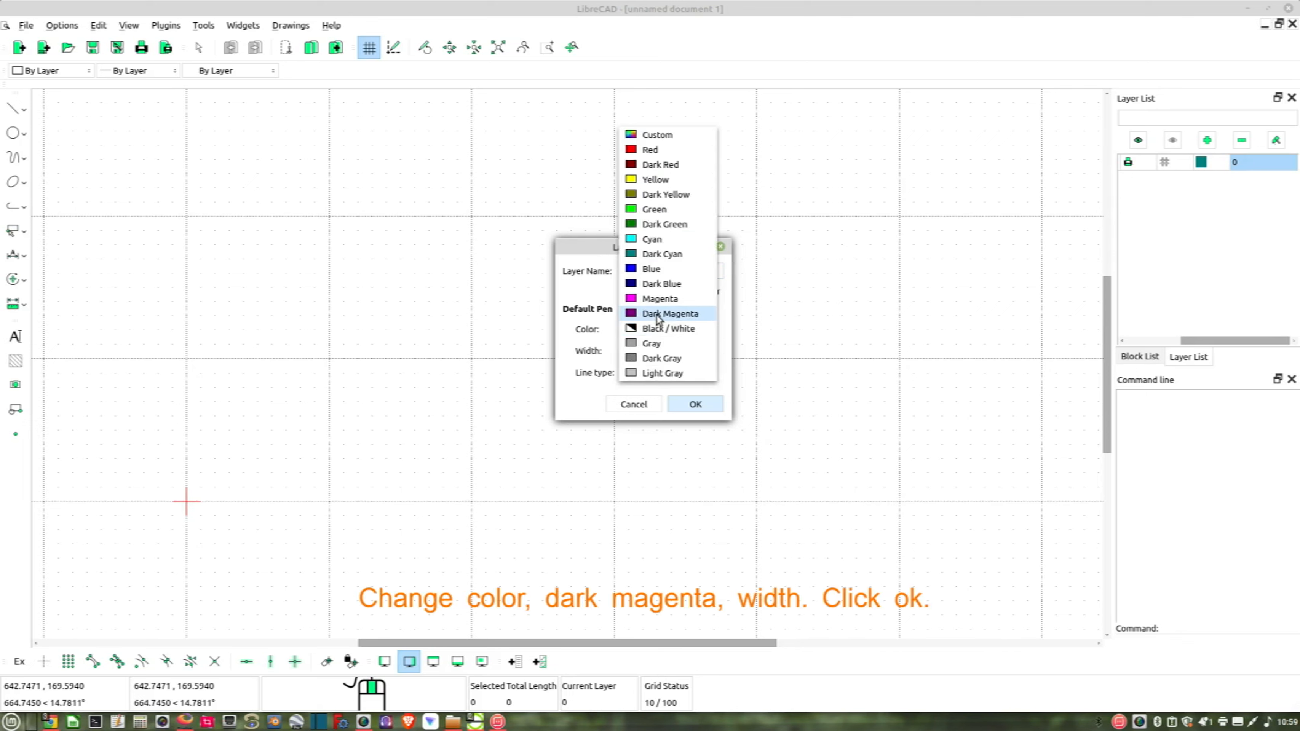
click(659, 314)
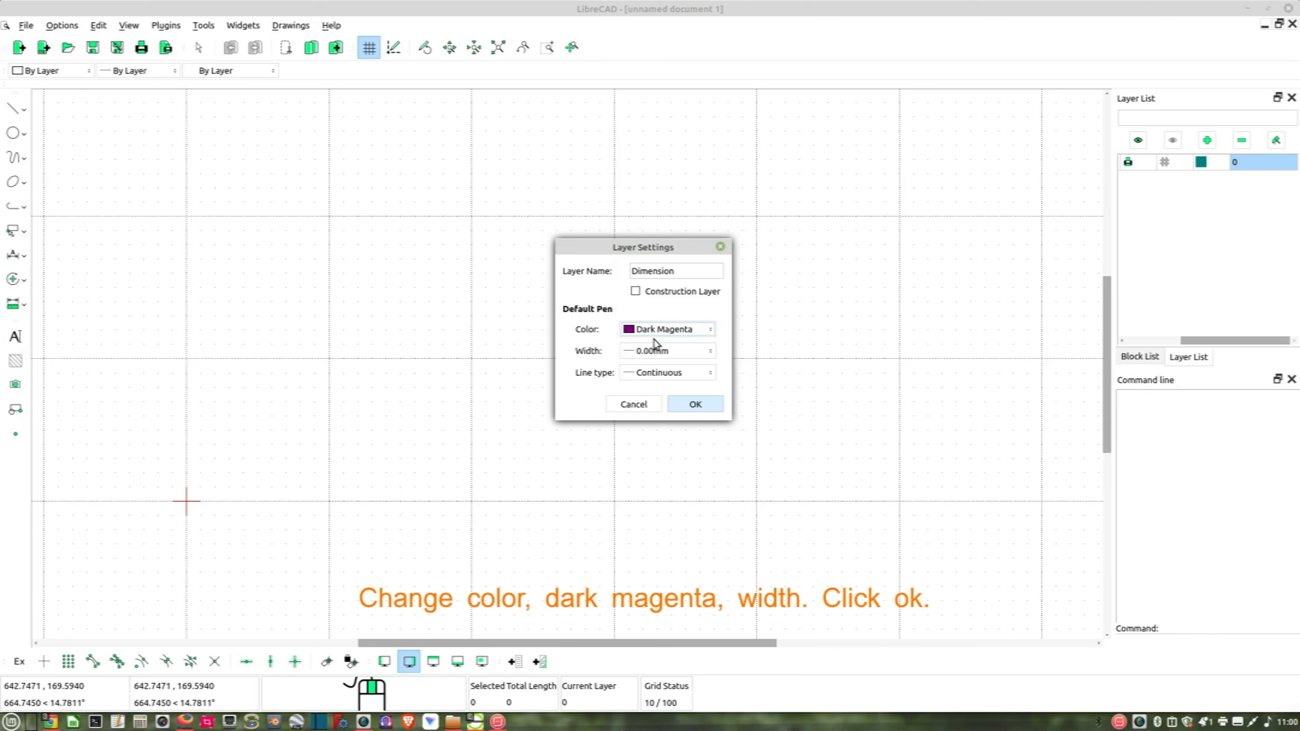
click(657, 352)
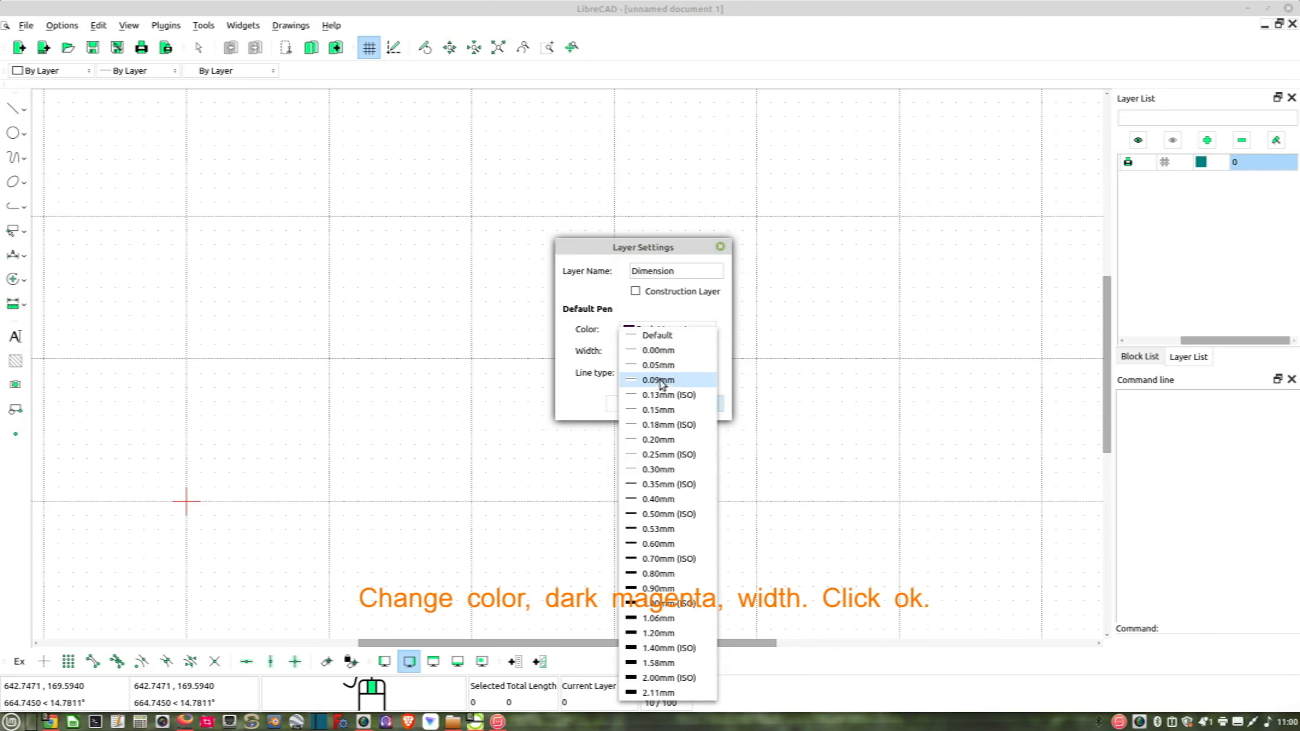
click(663, 394)
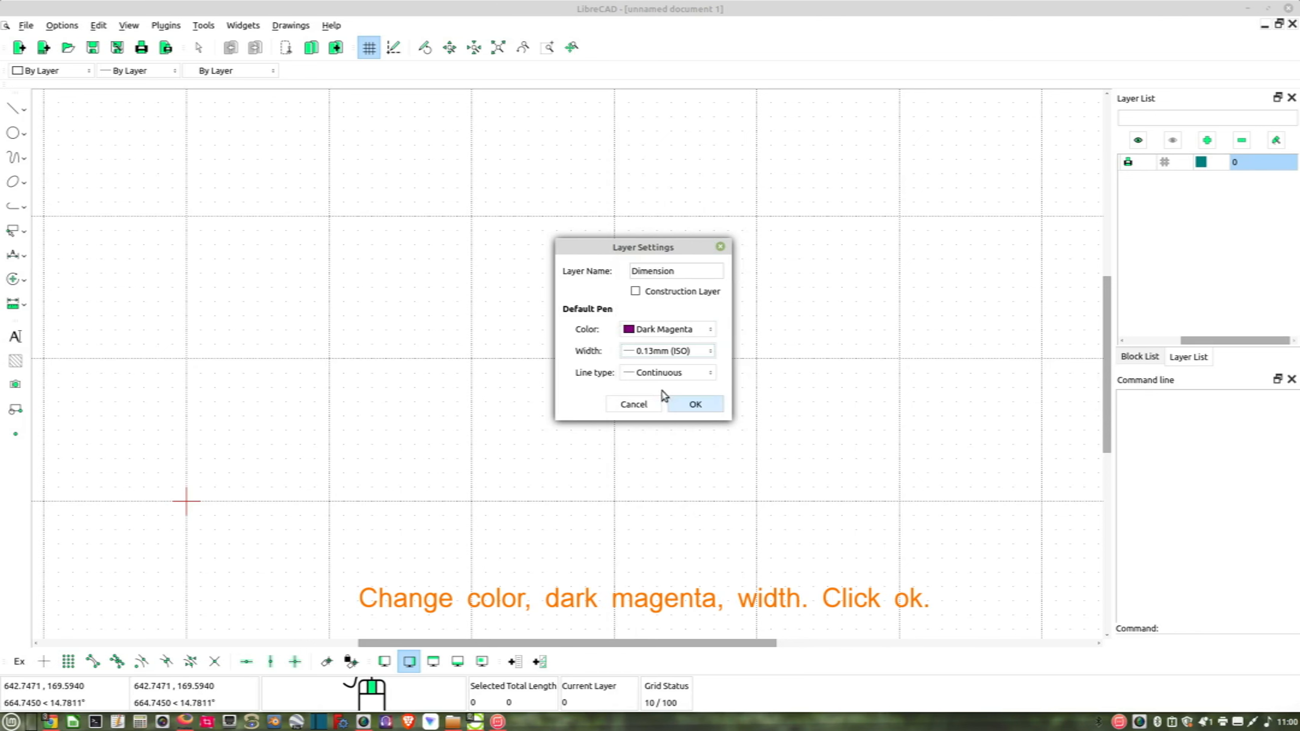
click(697, 405)
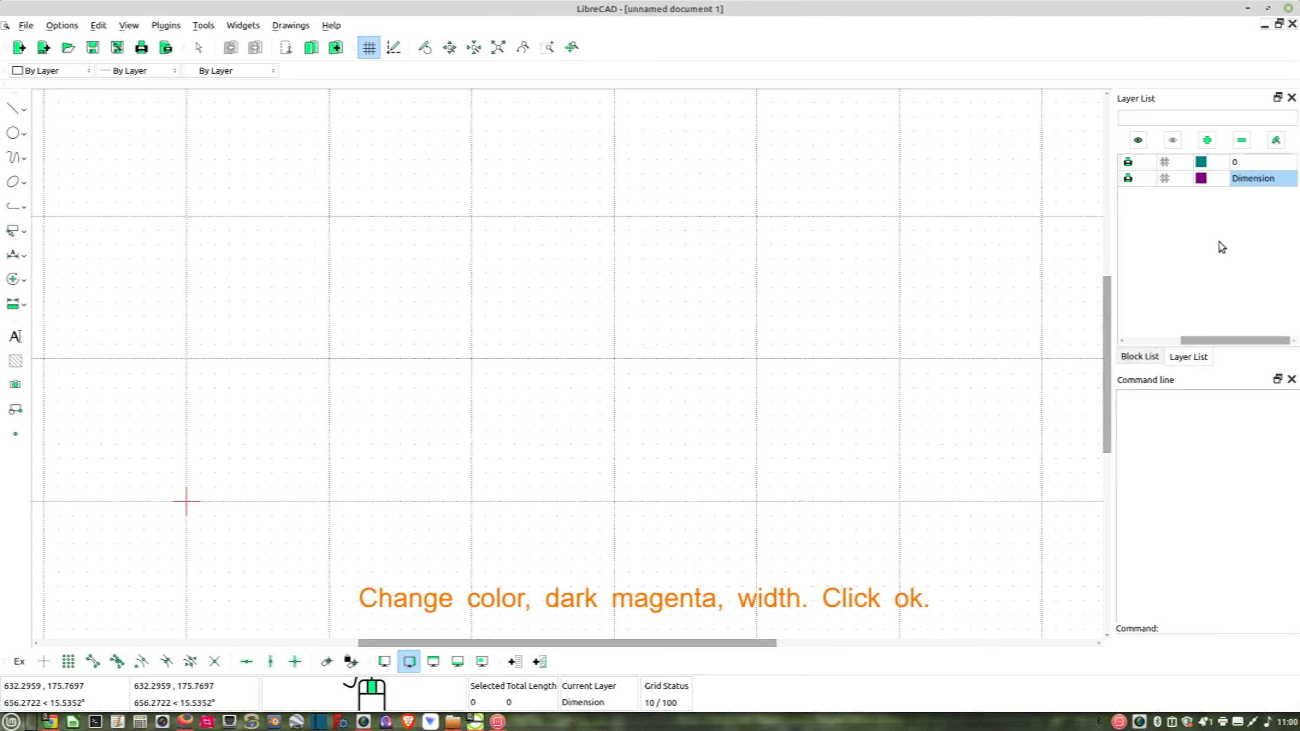
- Make layer 0 the active layer for drawing
click(1241, 163)
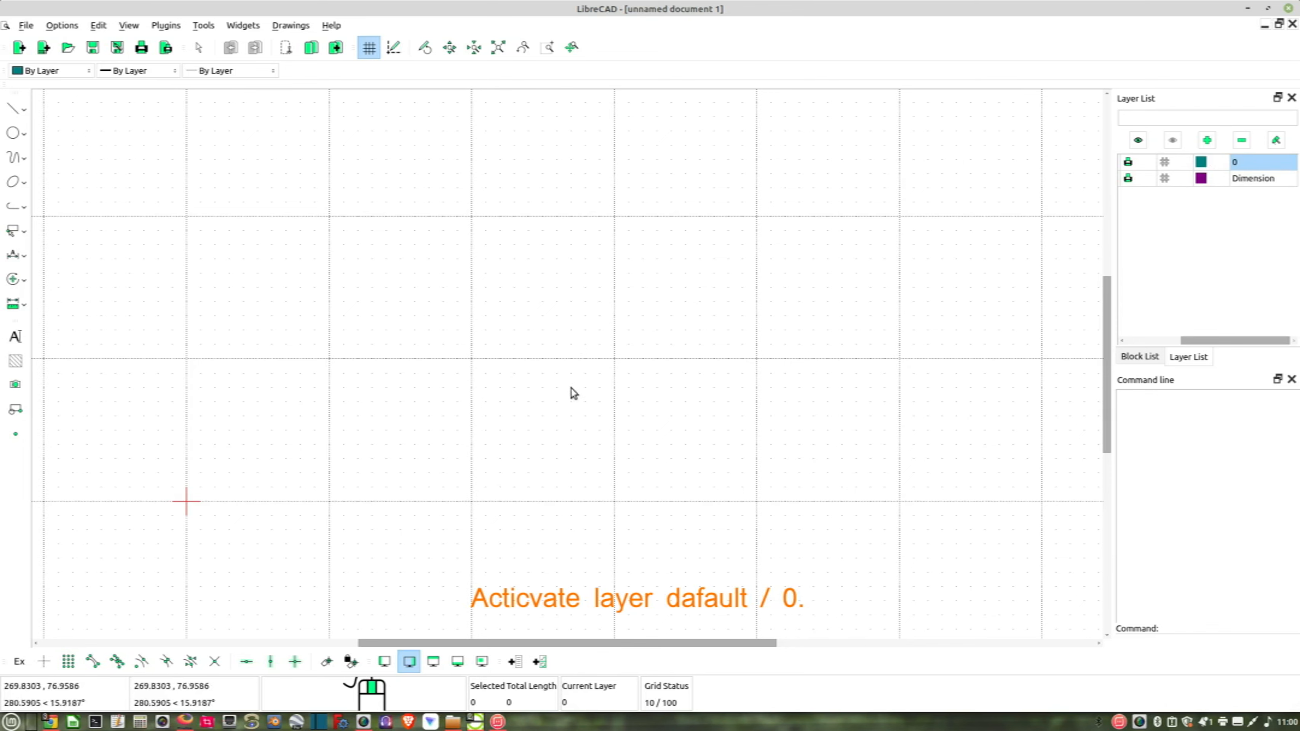
middle_drag(560, 357, 513, 412)
scroll(532, 339, down, 2)
scroll(531, 339, up, 2)
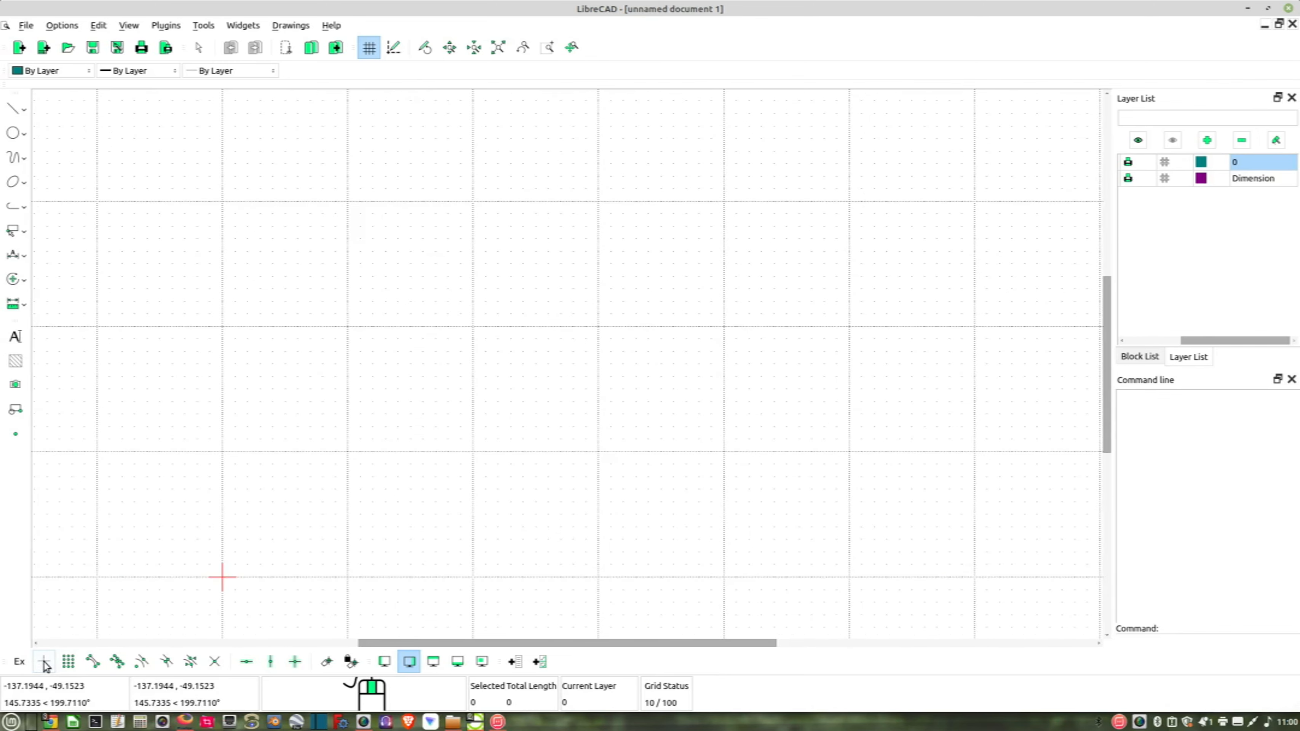
- Enable free snap along with snapping to grid, endpoints, centers, middle points and intersections
click(45, 662)
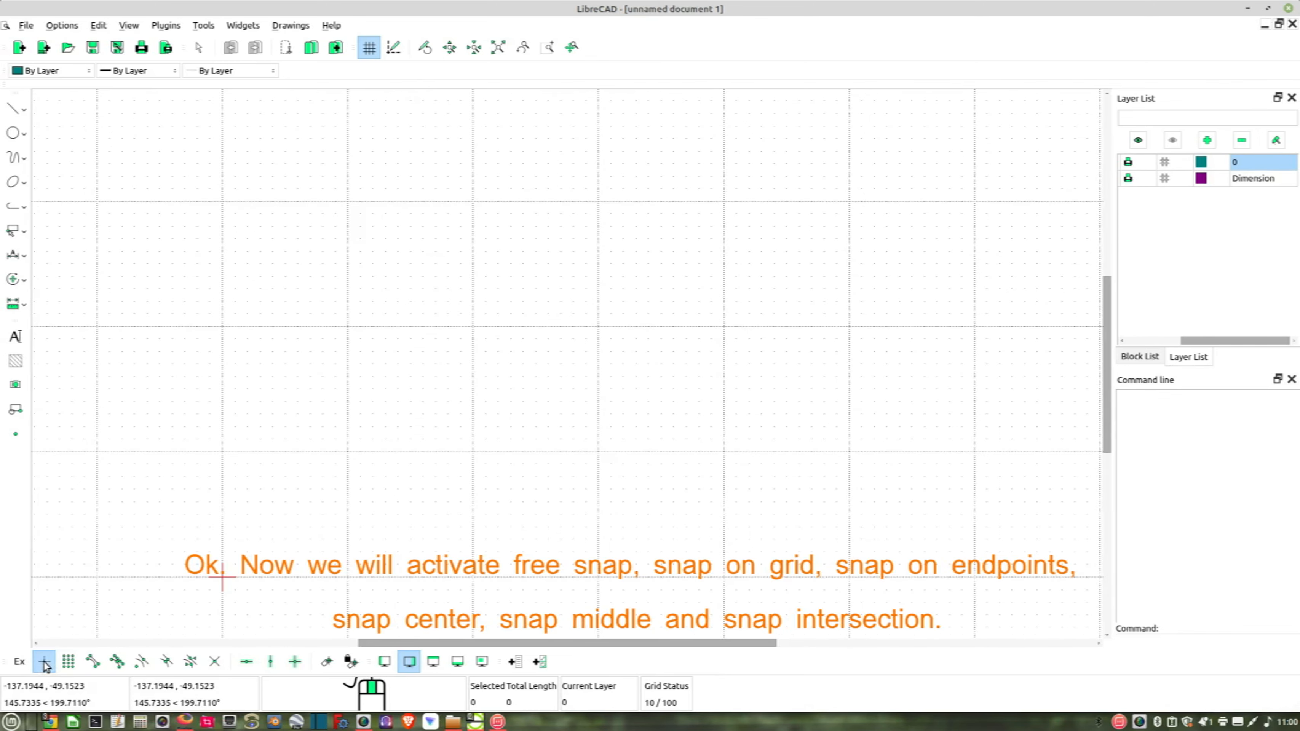
click(70, 664)
click(93, 664)
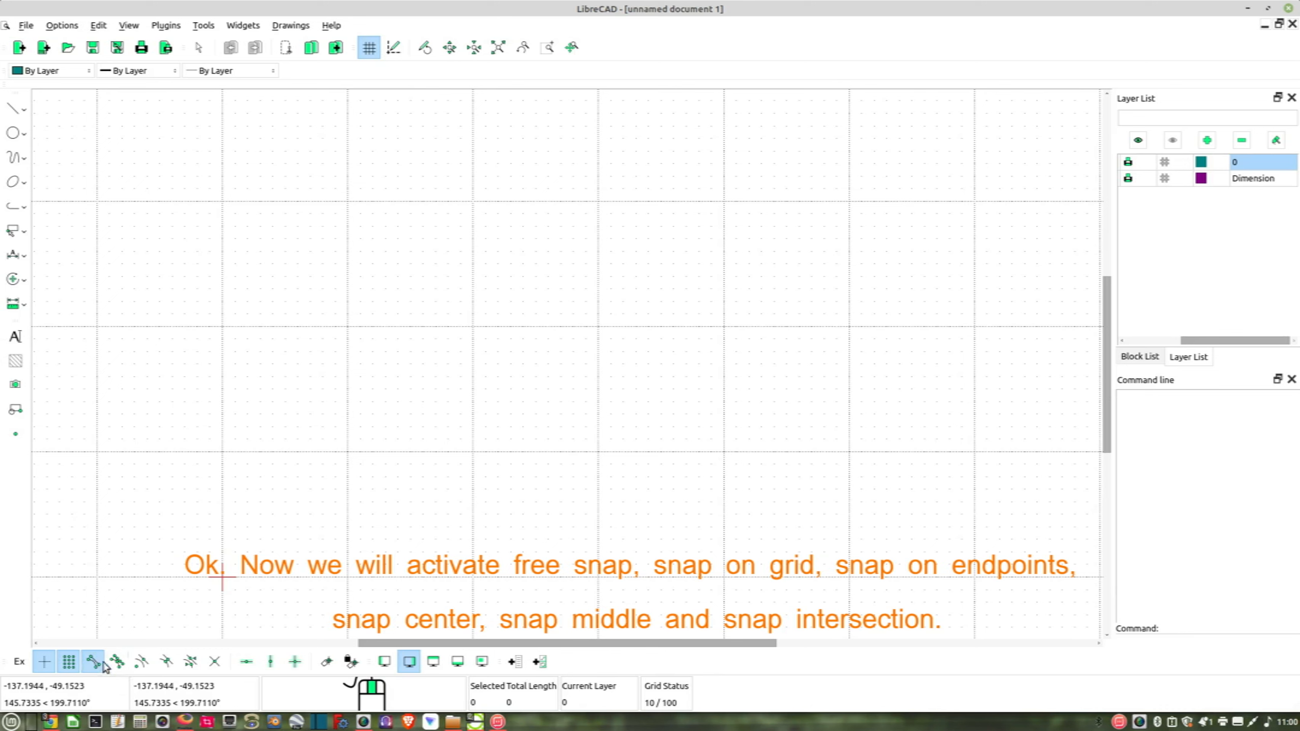
click(143, 662)
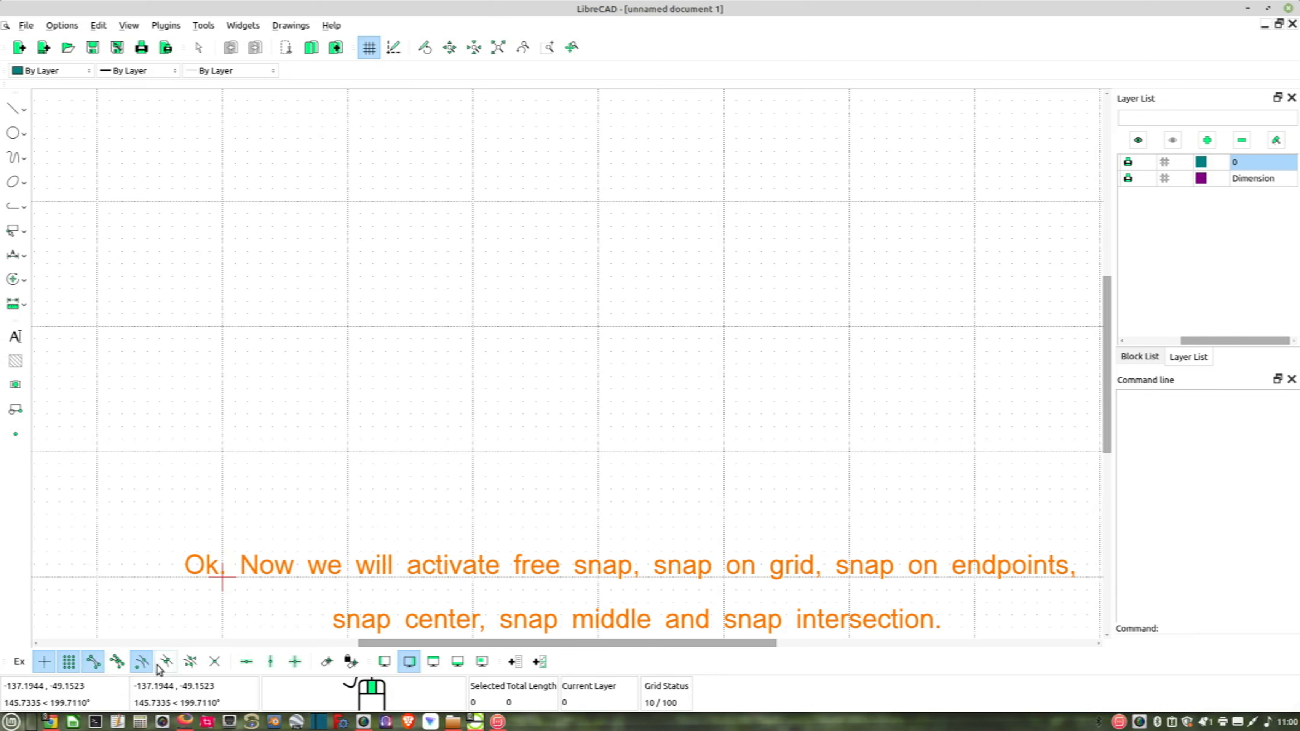
click(167, 664)
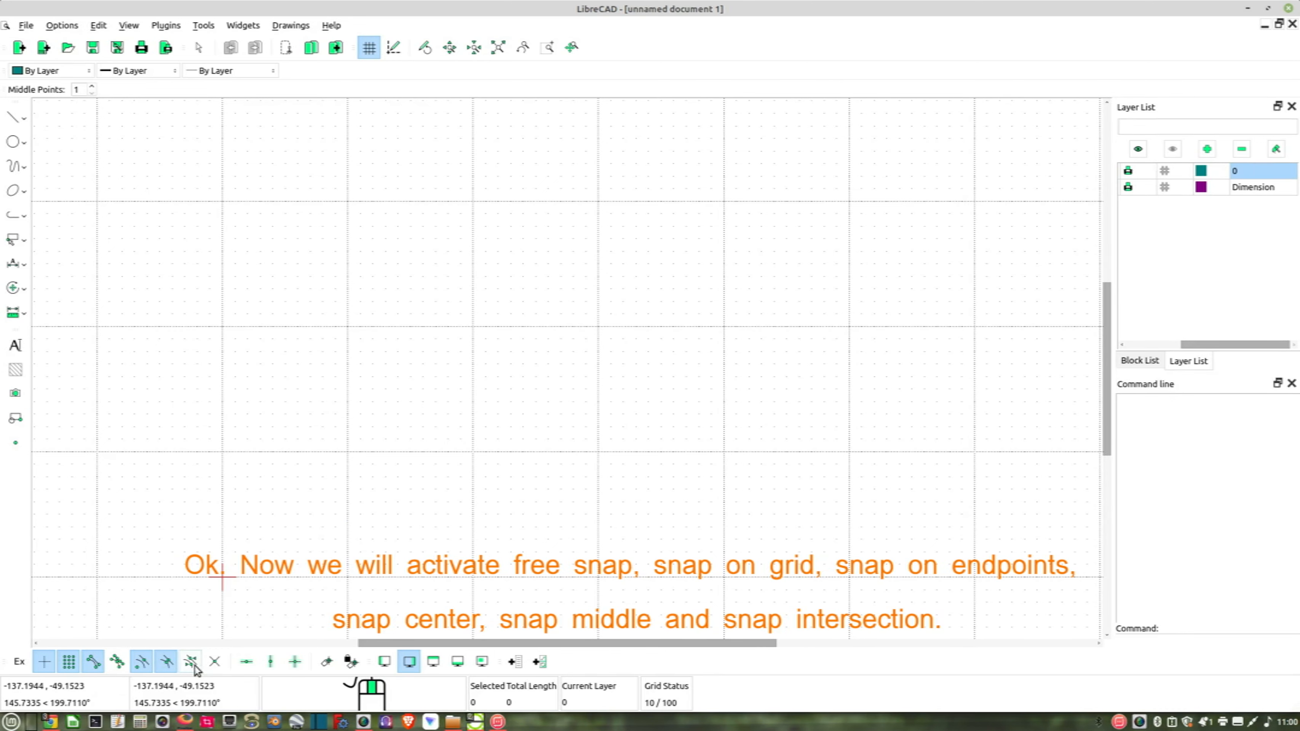
click(214, 665)
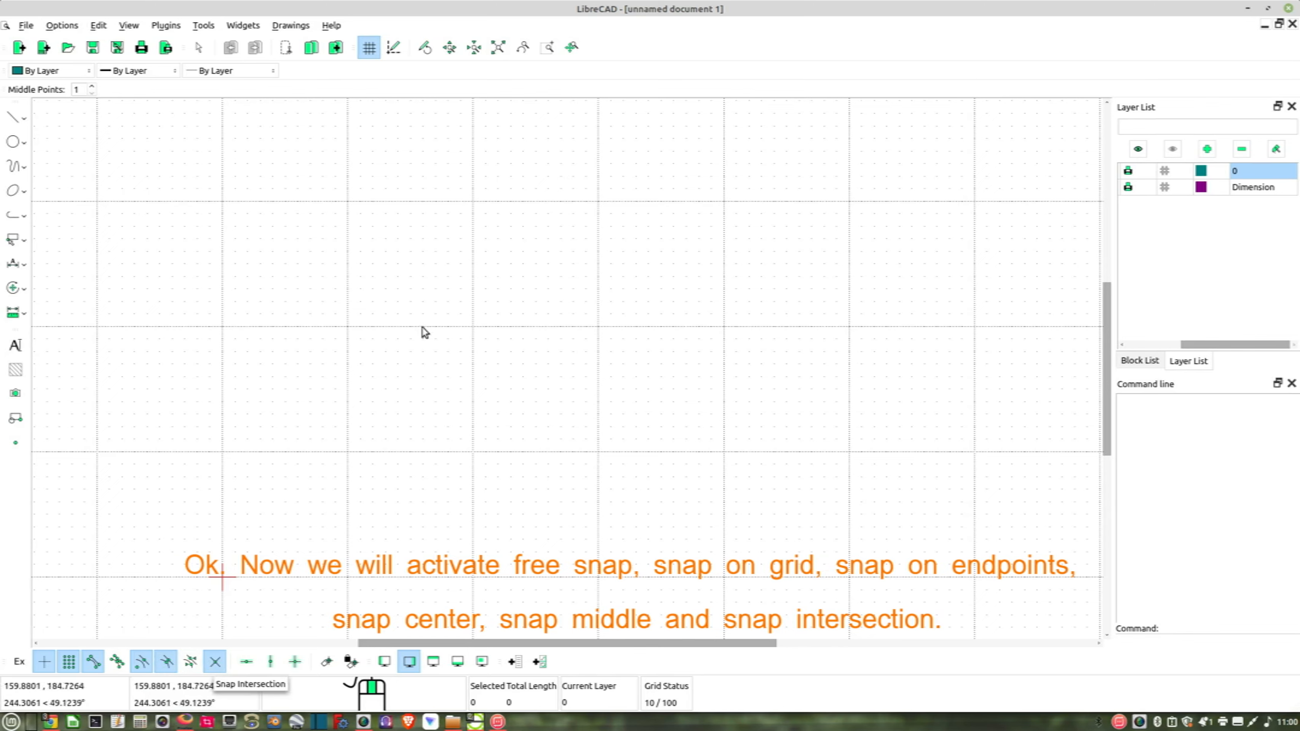
scroll(484, 378, down, 2)
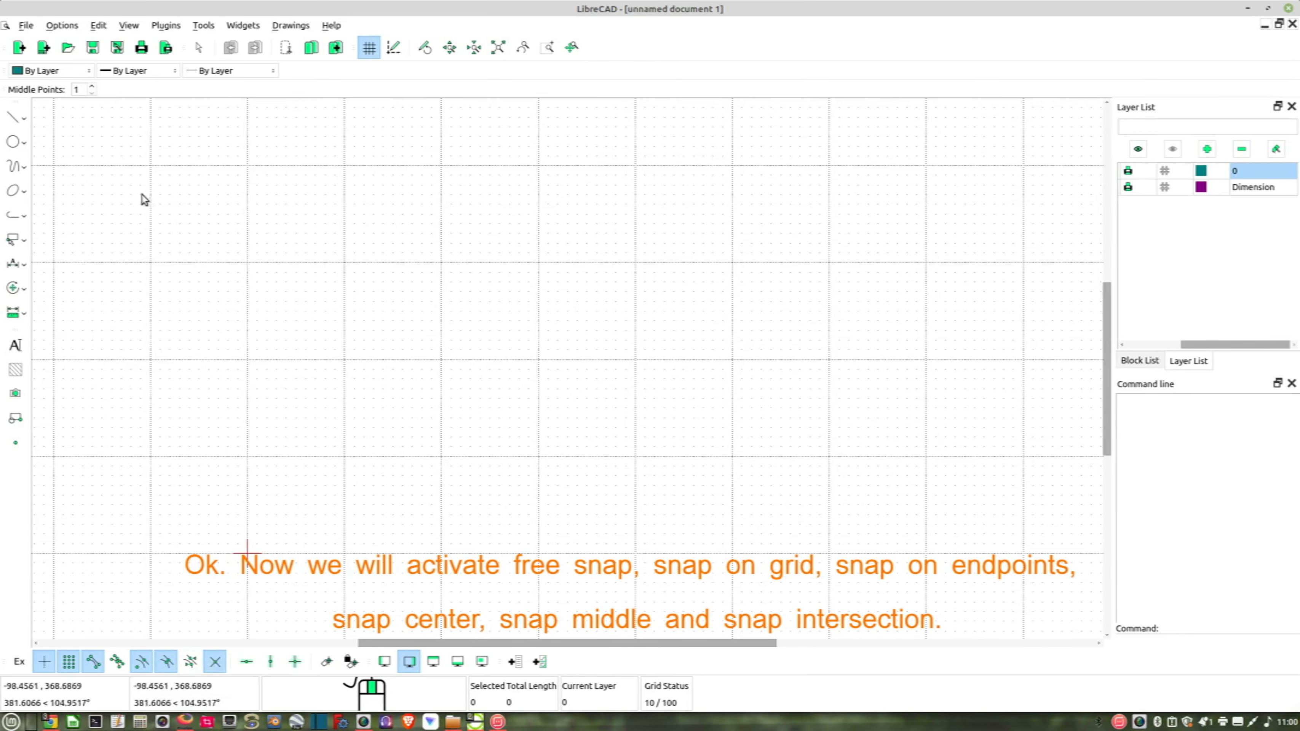
click(22, 121)
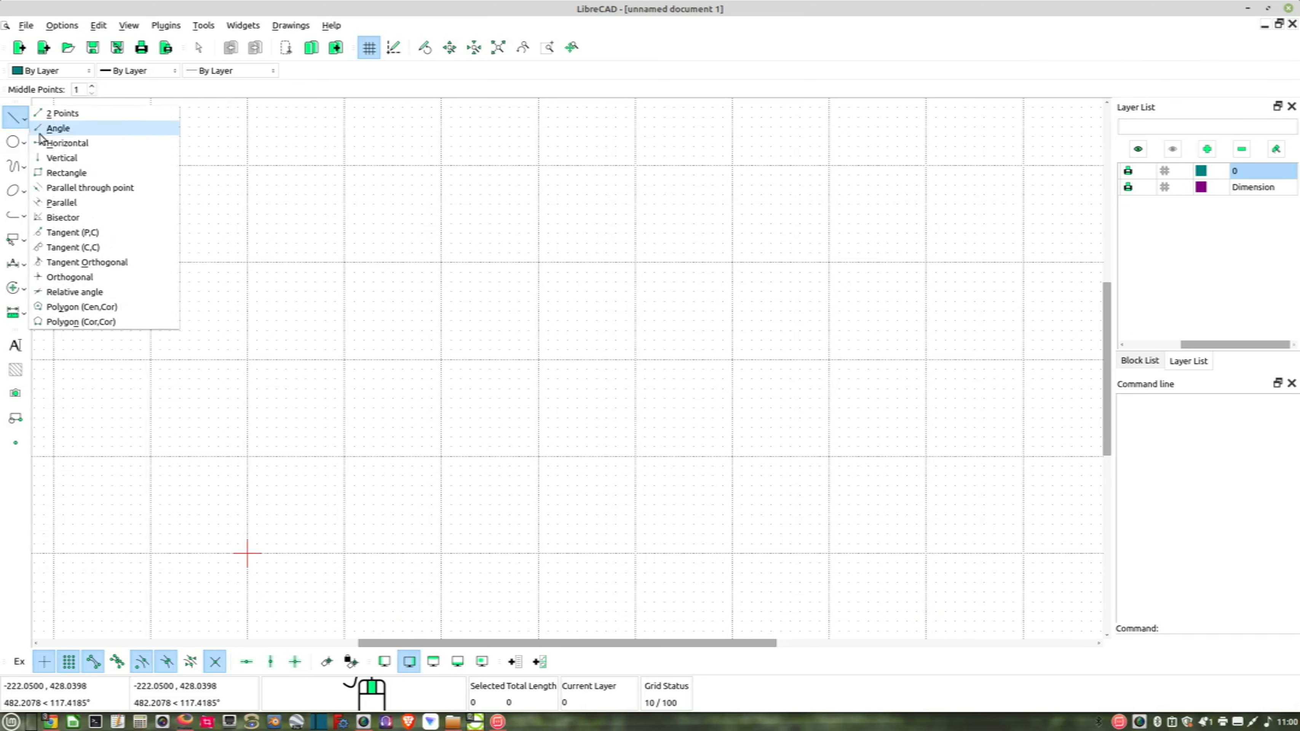
click(70, 174)
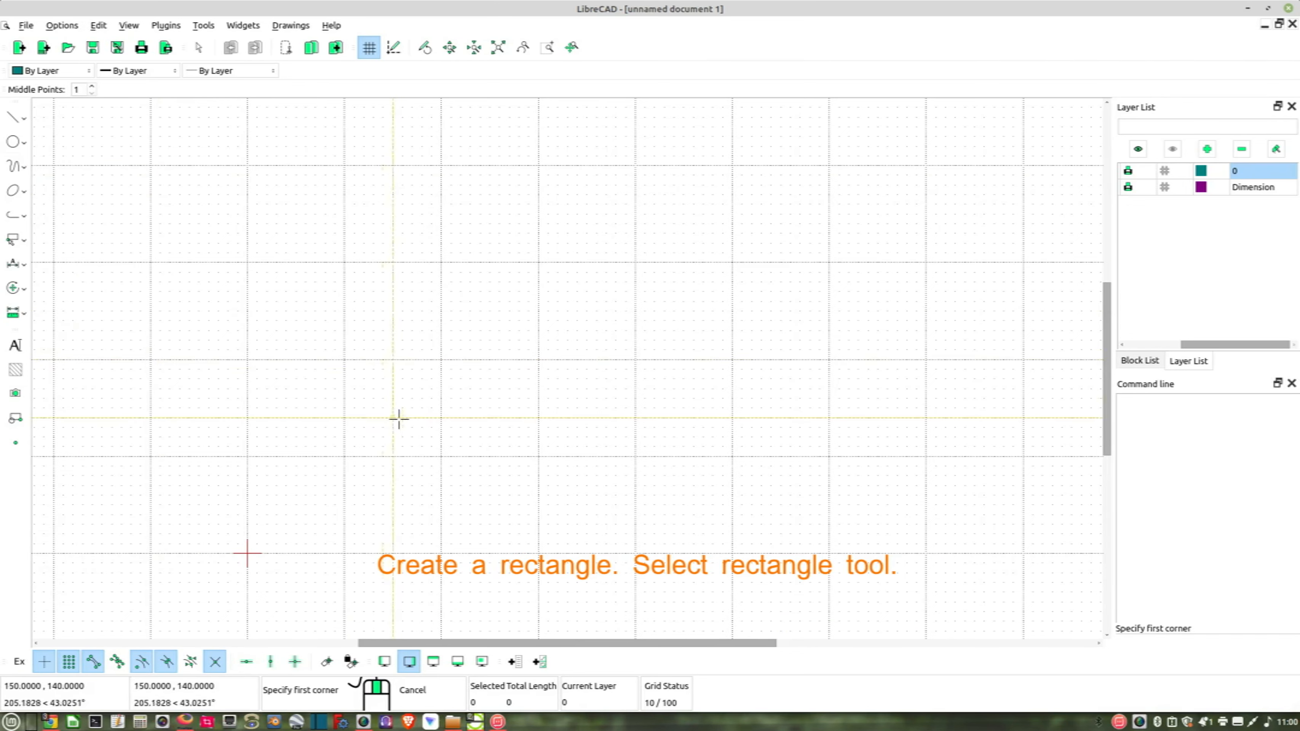
middle_drag(398, 417, 364, 447)
click(412, 476)
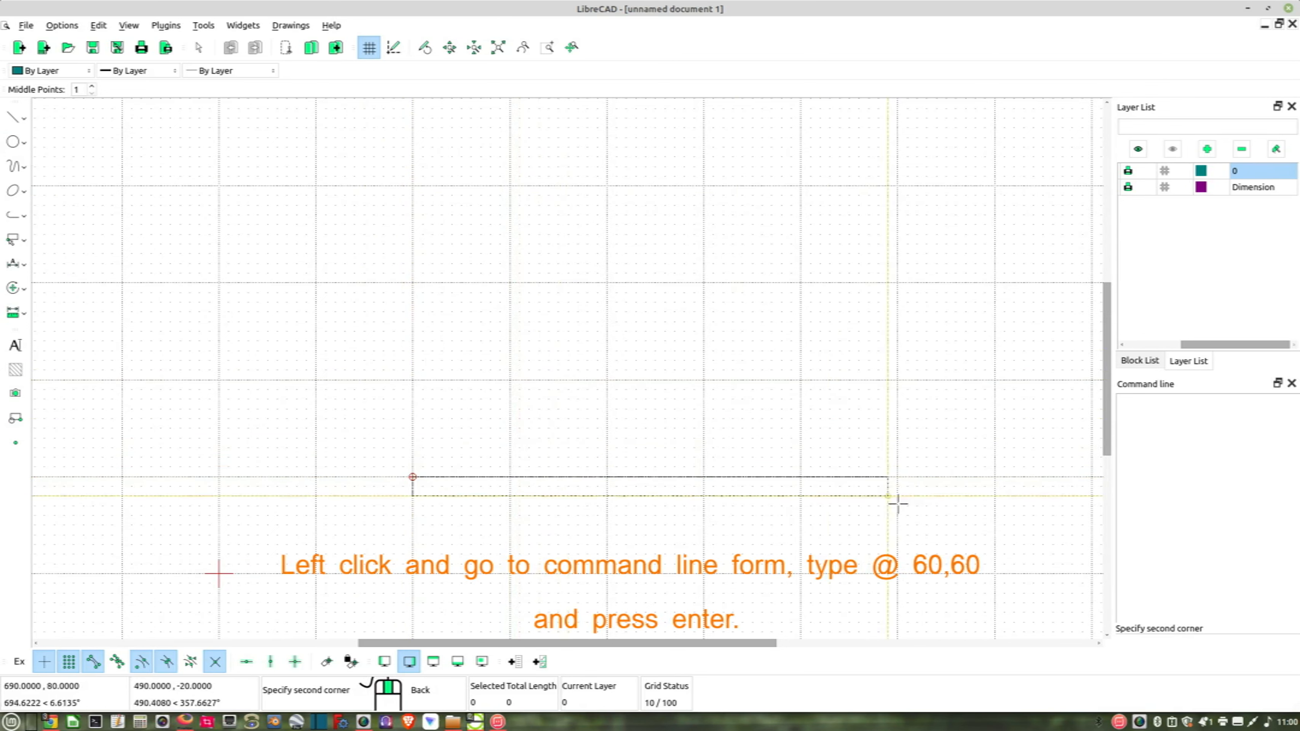
click(1149, 637)
text(@60,60)
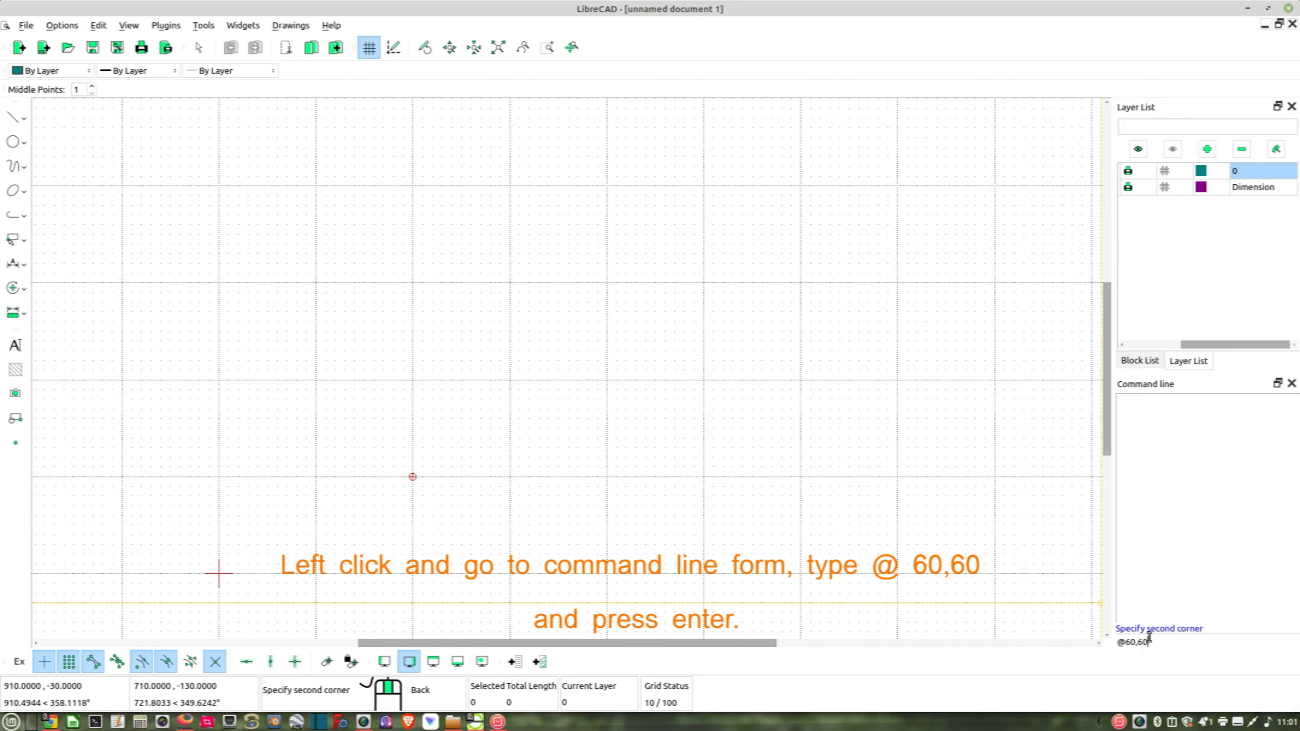
key(Return)
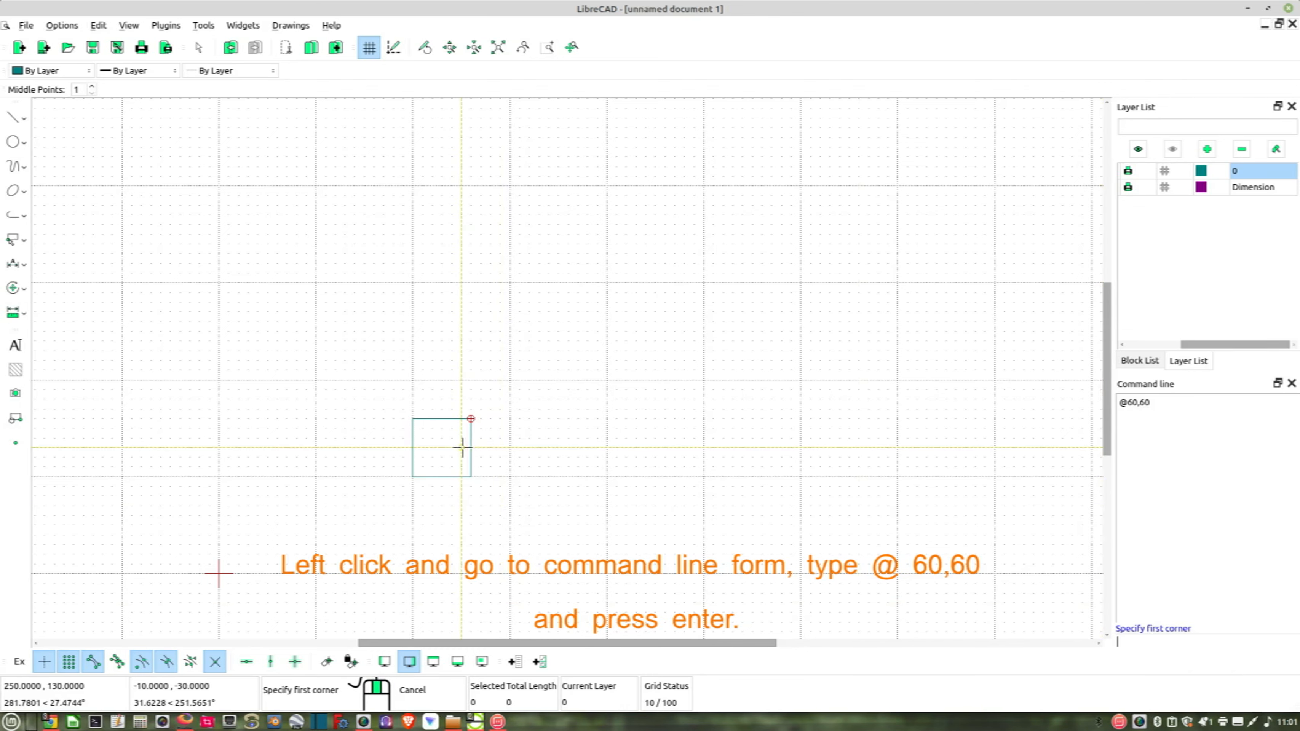
scroll(460, 452, up, 1)
scroll(462, 451, up, 10)
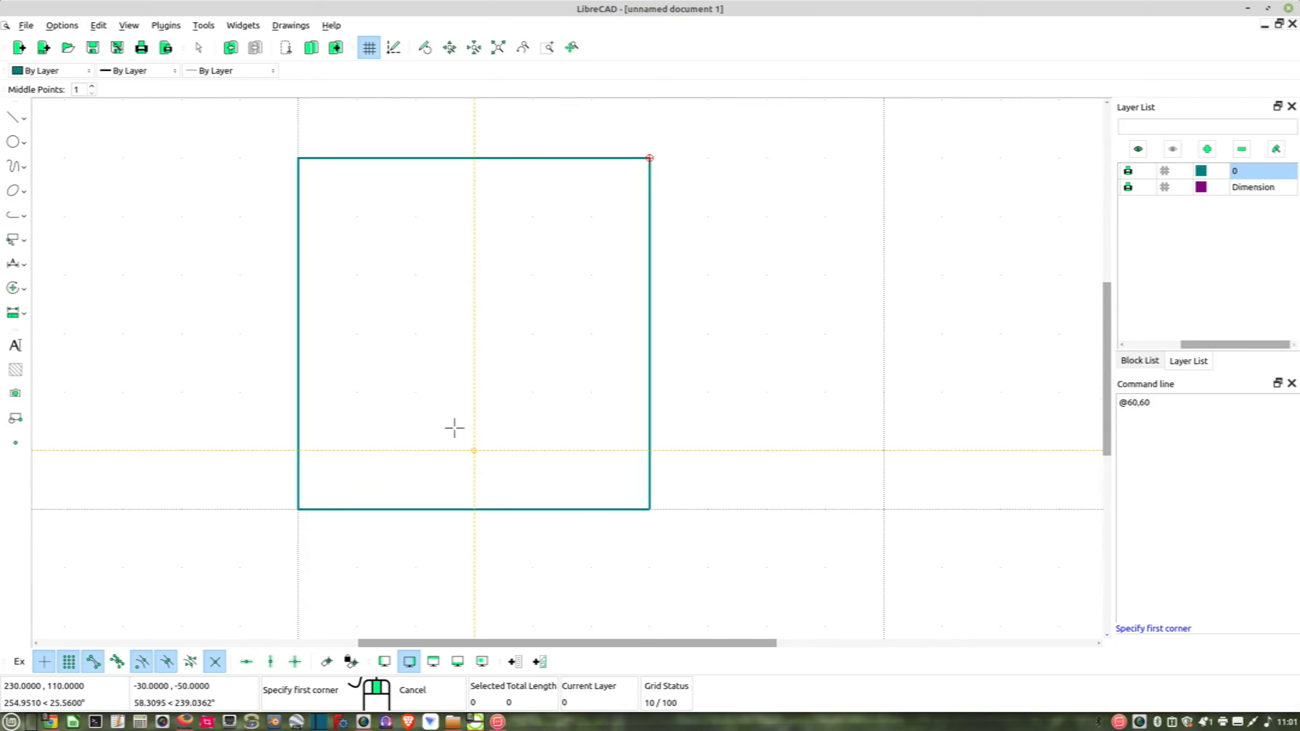
right_click(461, 395)
- Draw a circle of radius 4 centered on the upper-left corner of the square
scroll(457, 374, up, 1)
middle_drag(457, 374, 456, 414)
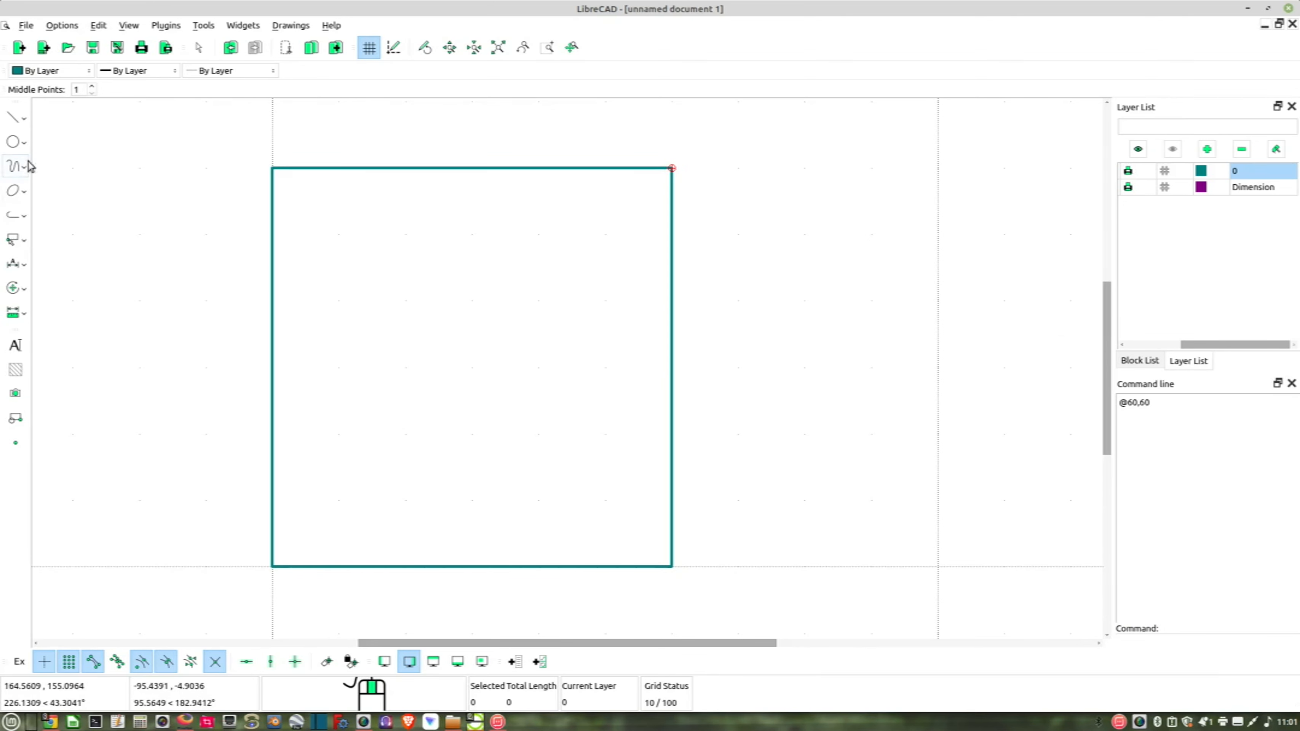
click(15, 144)
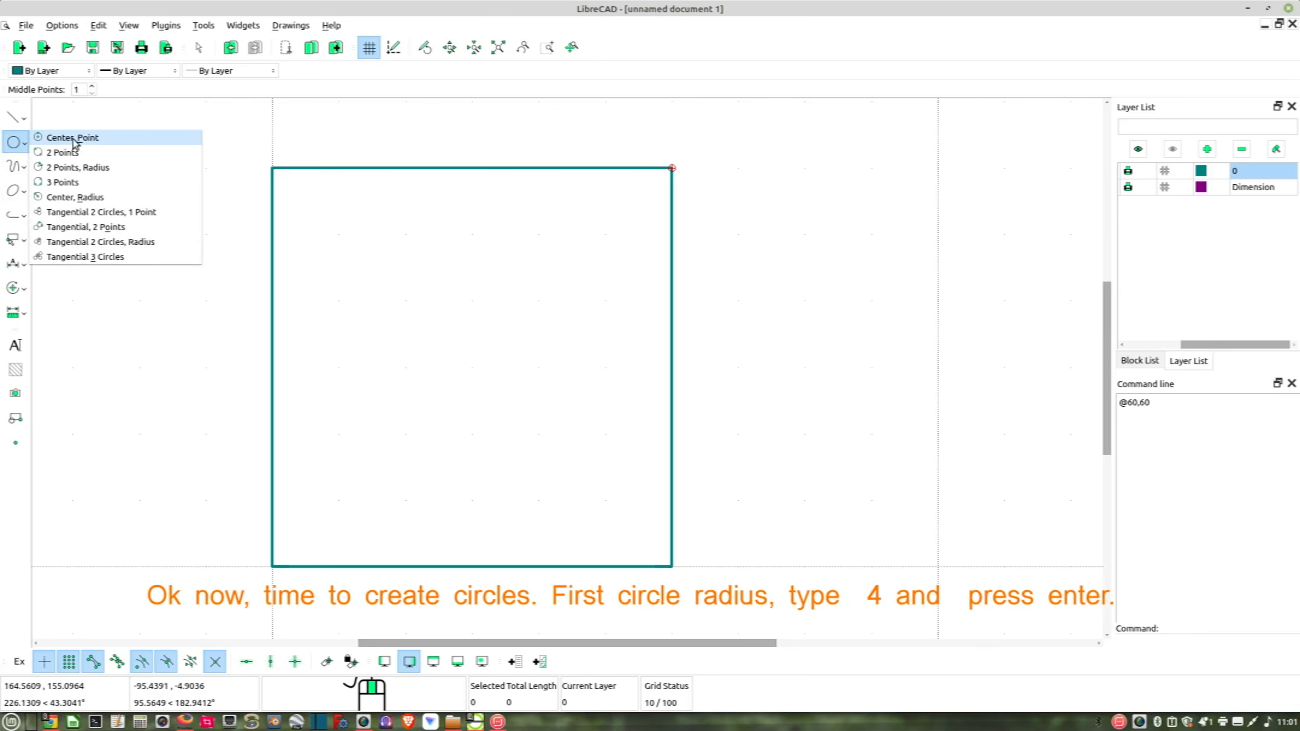
click(91, 145)
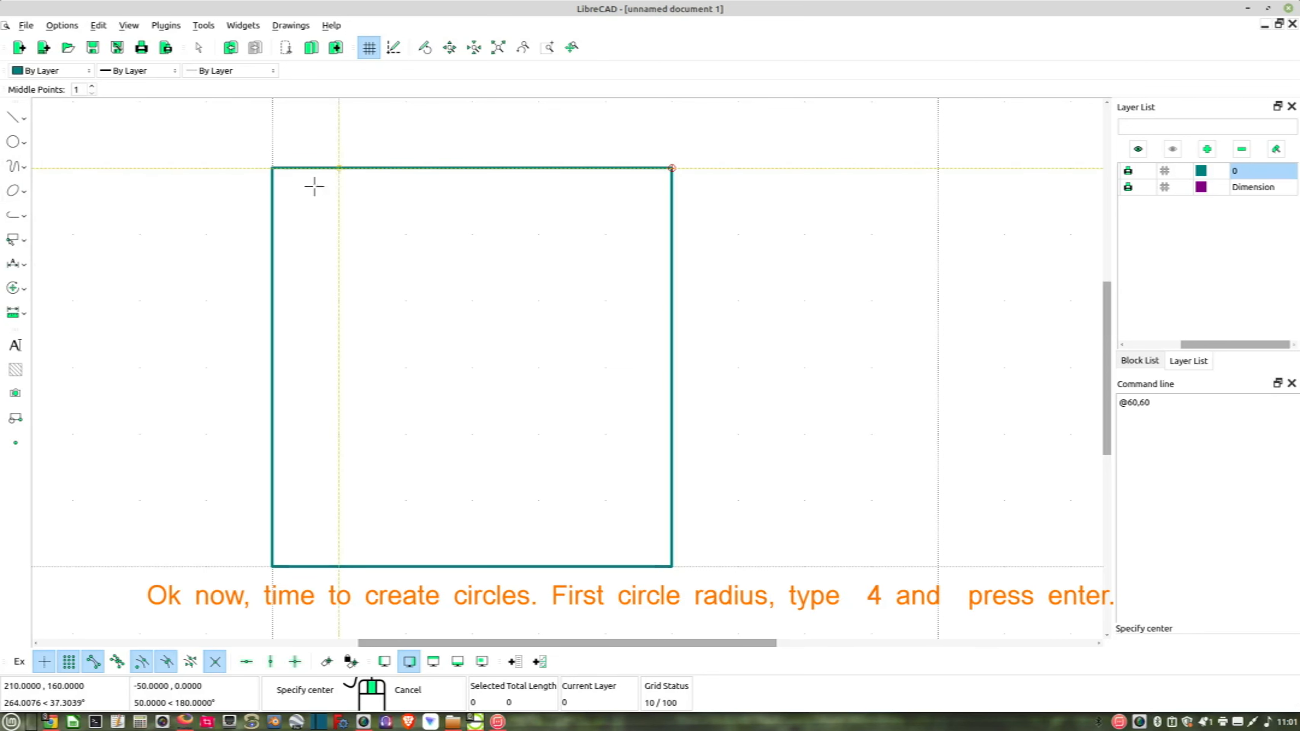
click(272, 168)
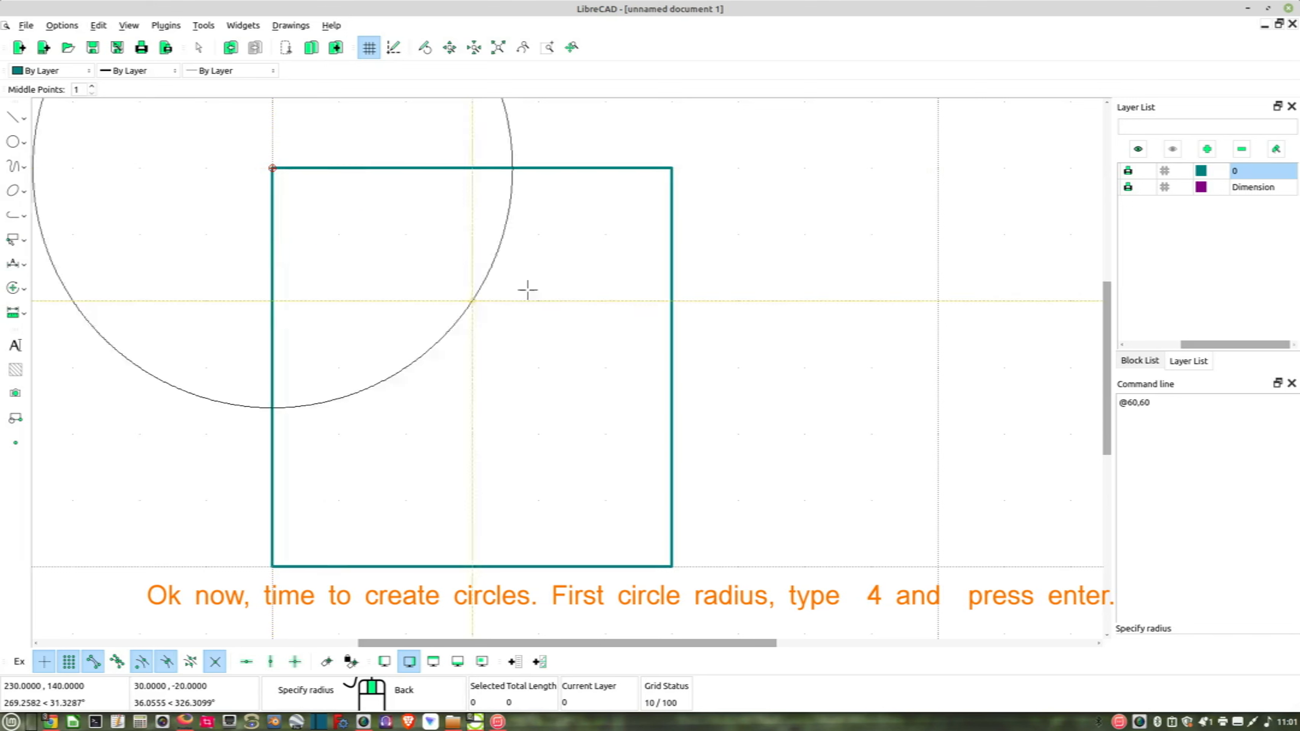
click(1141, 641)
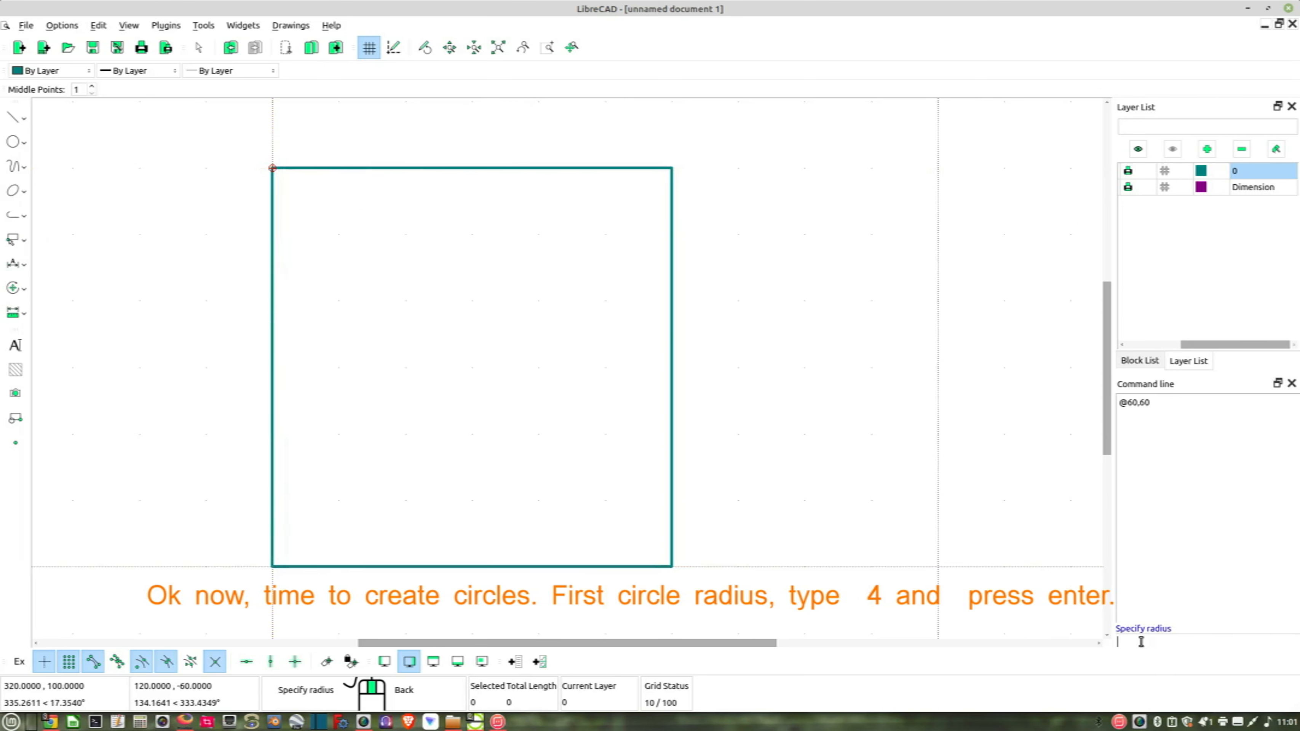
text(4)
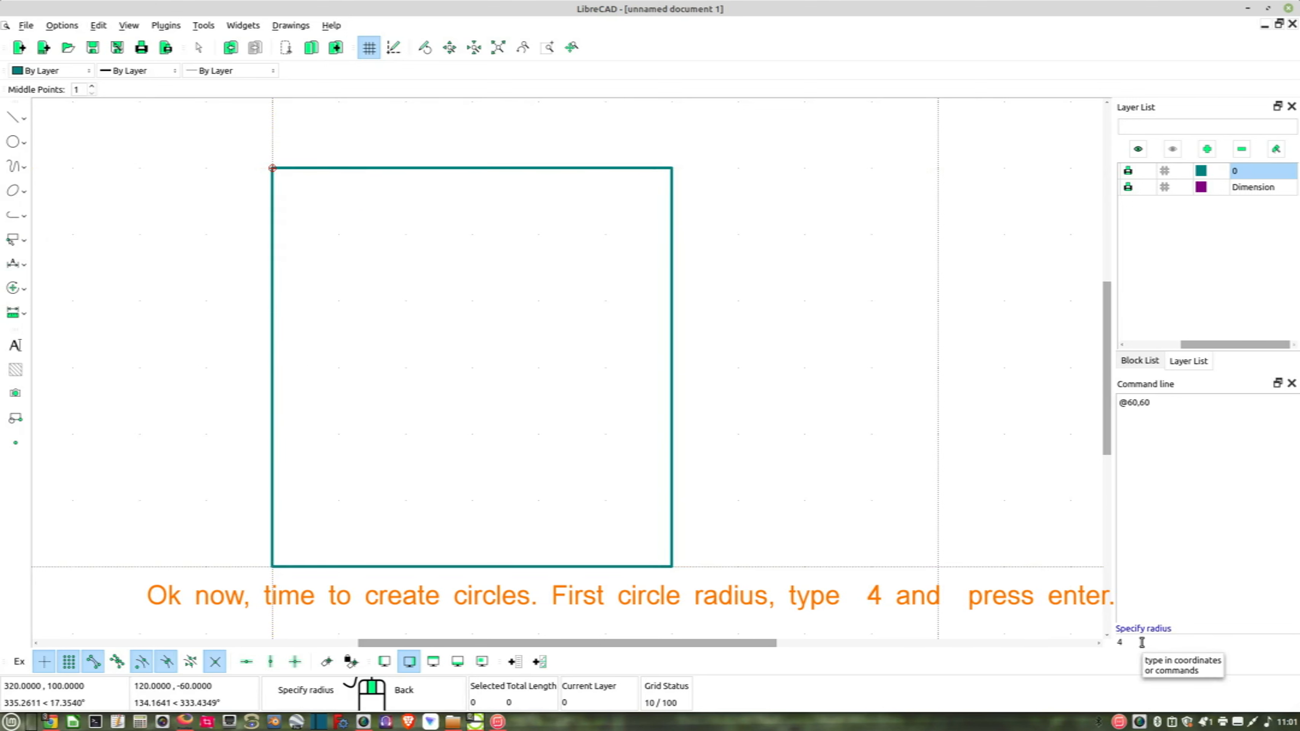
key(Return)
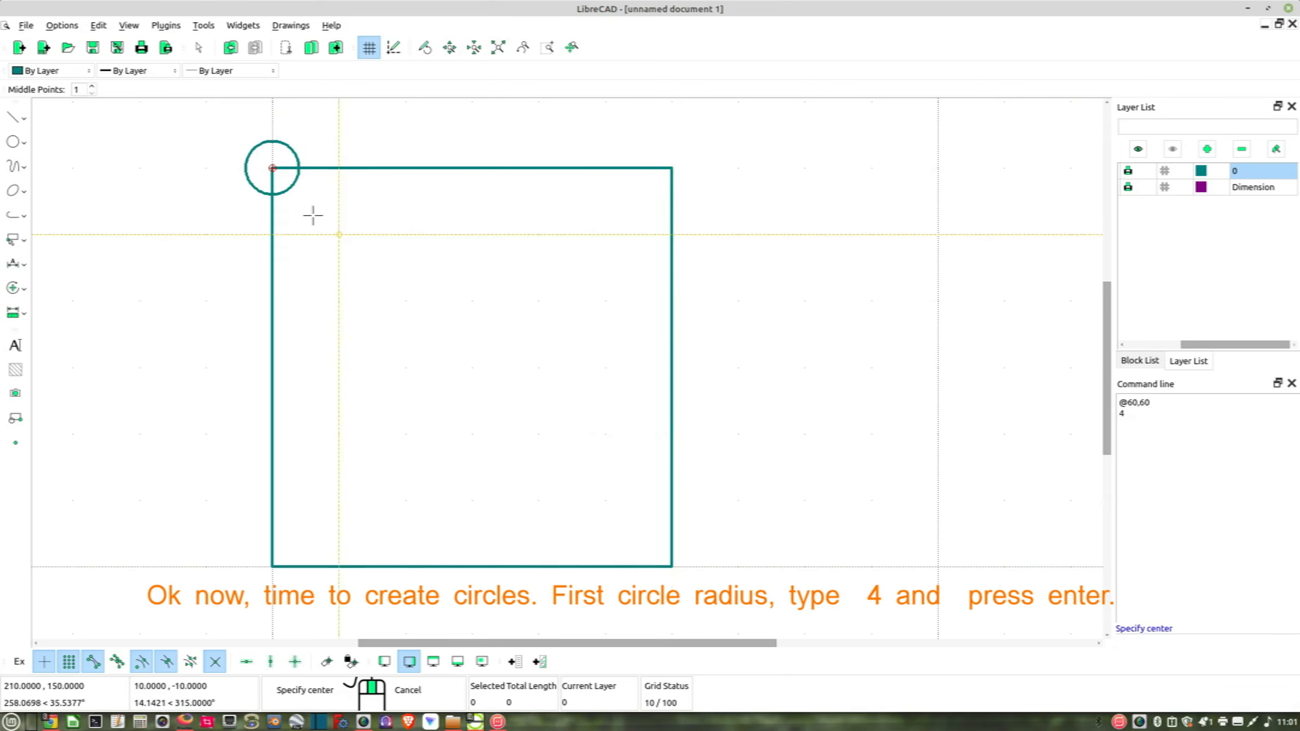
scroll(337, 256, up, 2)
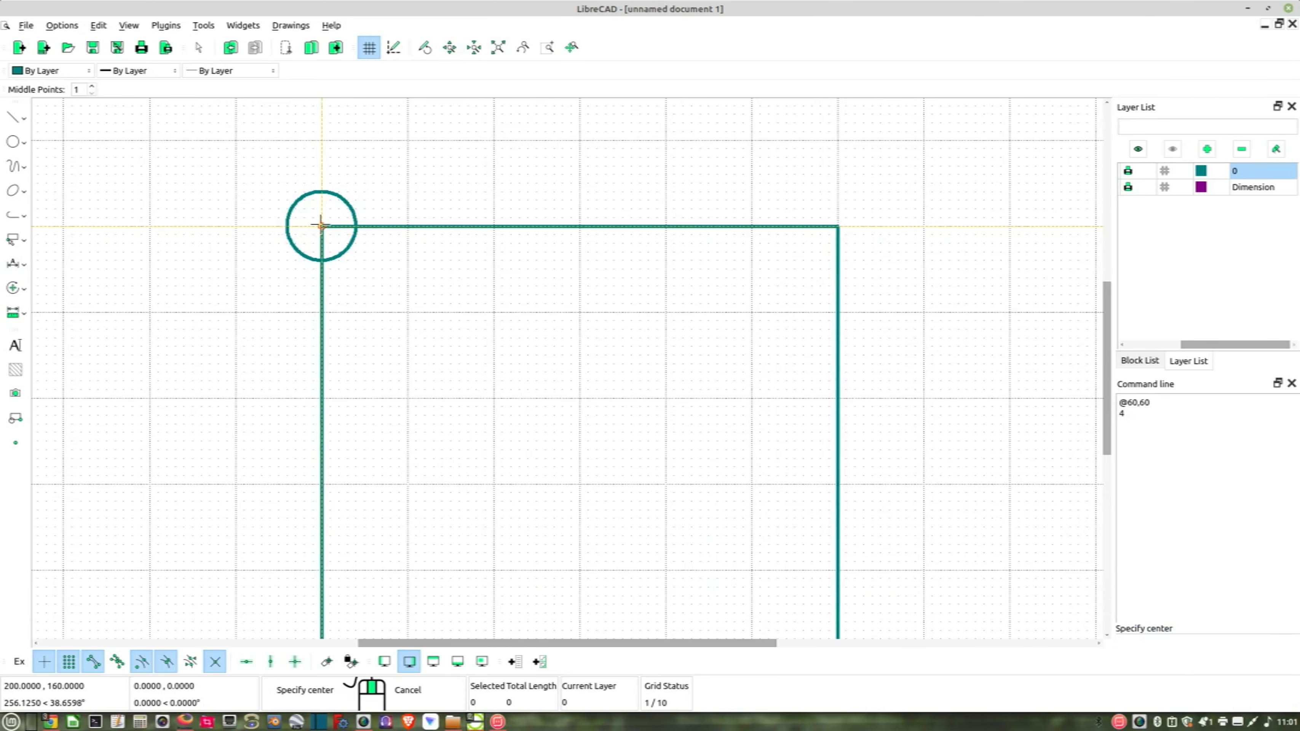
- Draw a circle of radius 10 centered on the square's upper-left corner, concentric with the small circle, and end the command
click(12, 139)
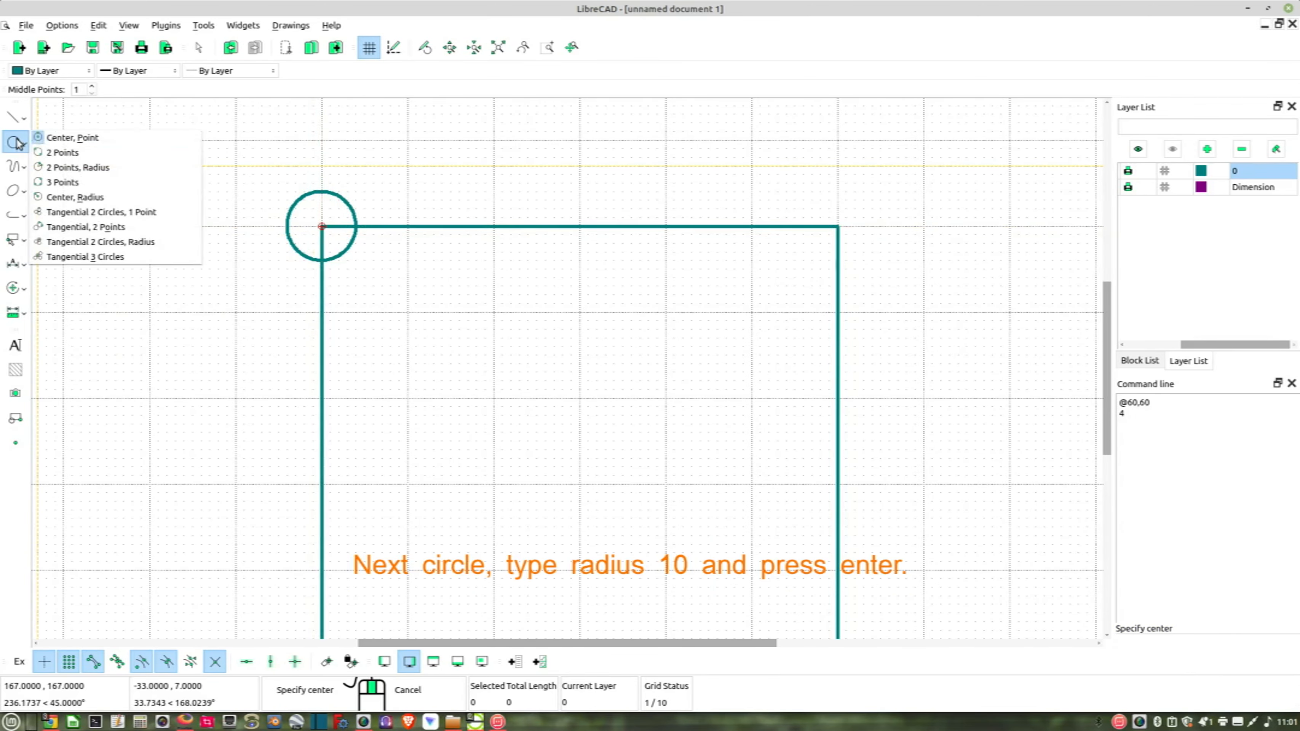
click(56, 136)
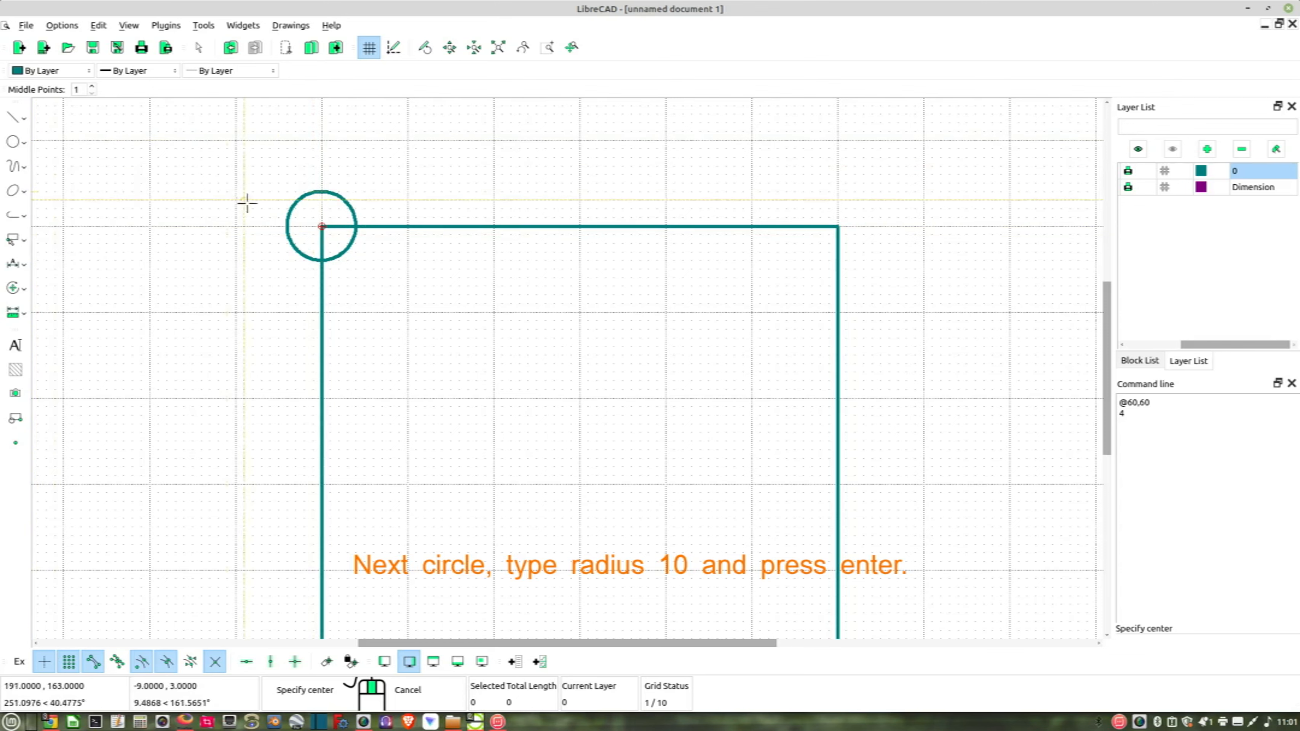
click(321, 226)
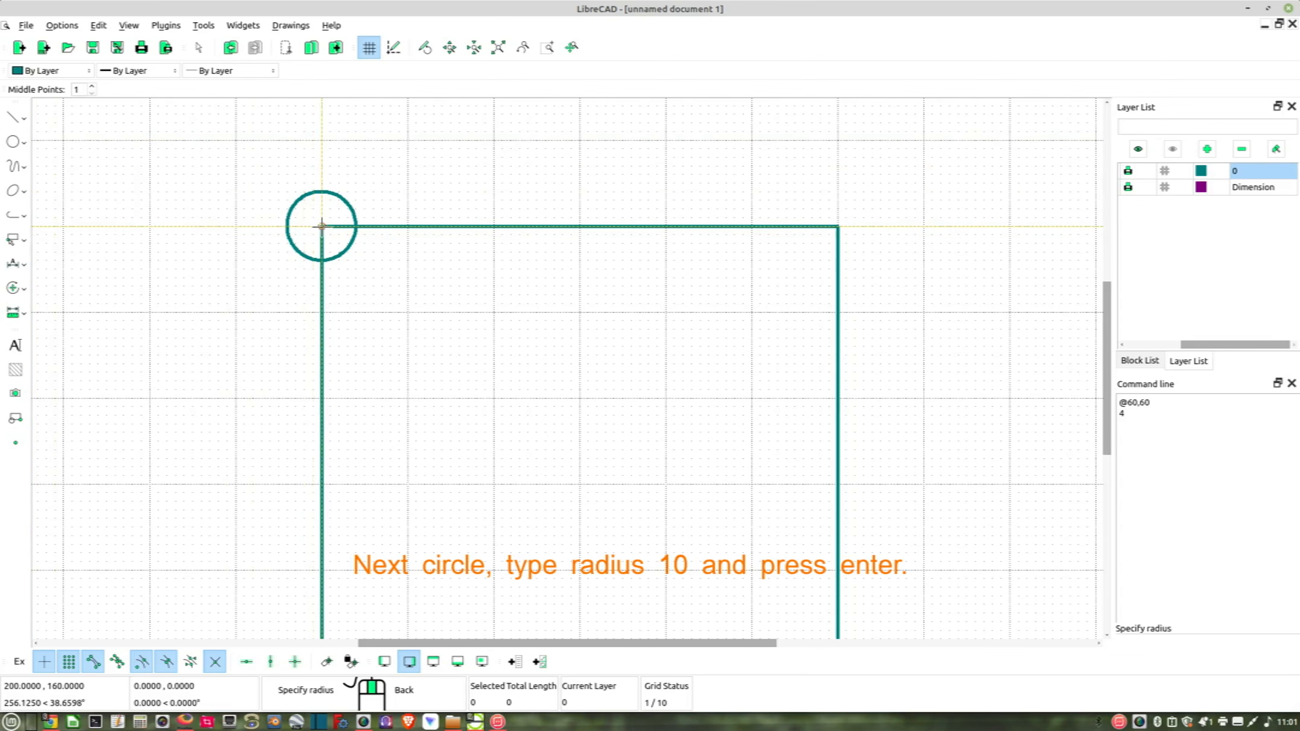
click(1160, 642)
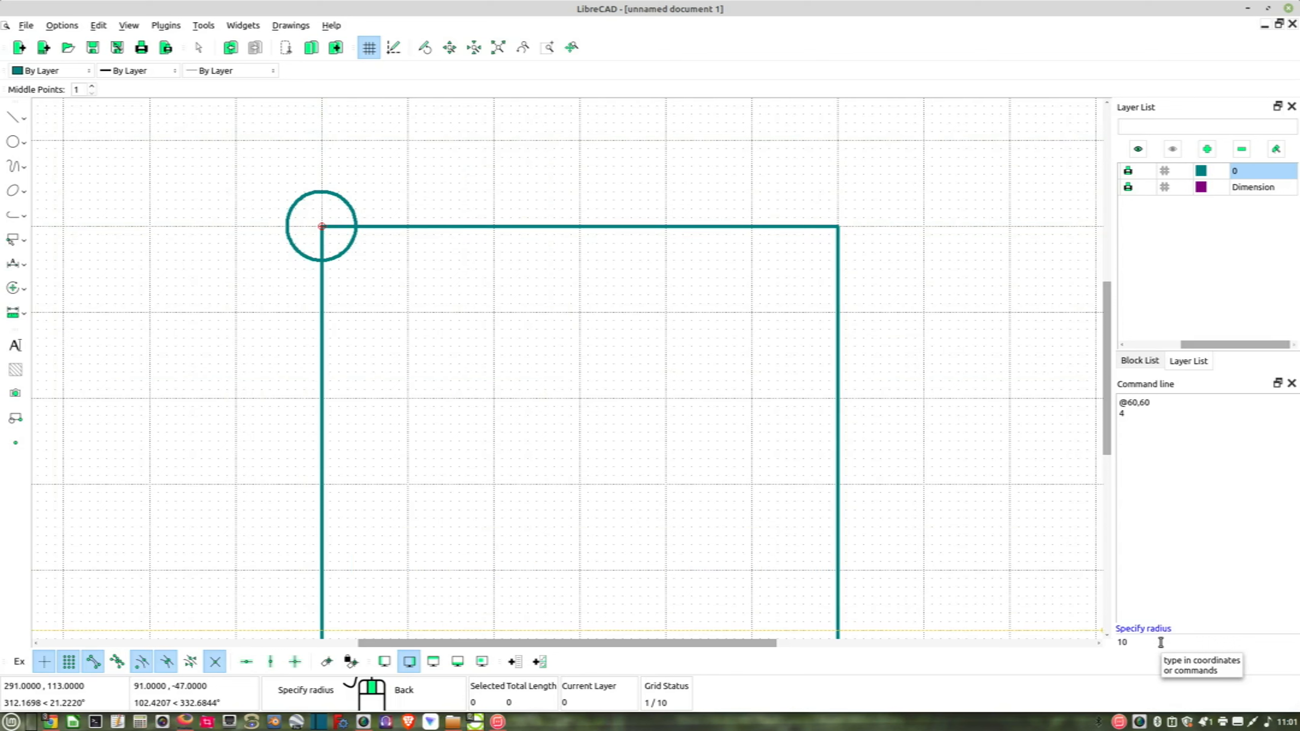
key(Return)
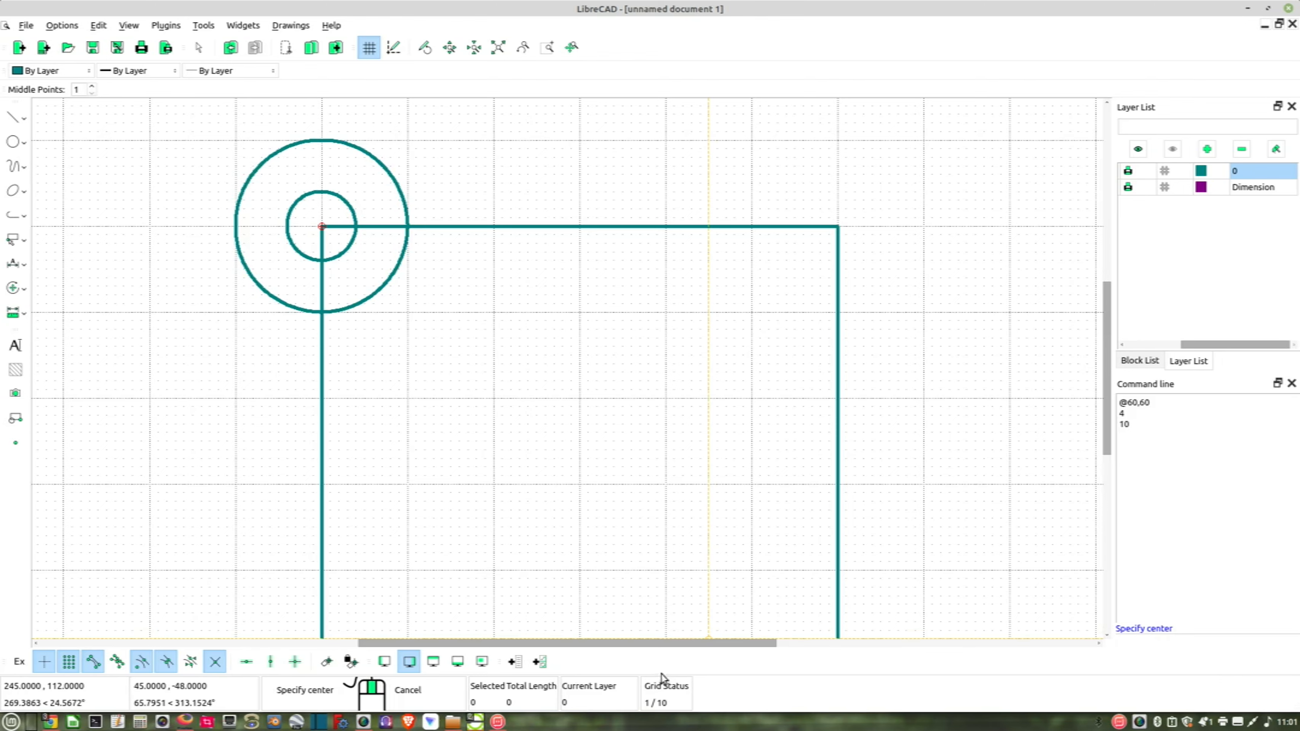
scroll(485, 401, down, 3)
middle_drag(456, 392, 432, 354)
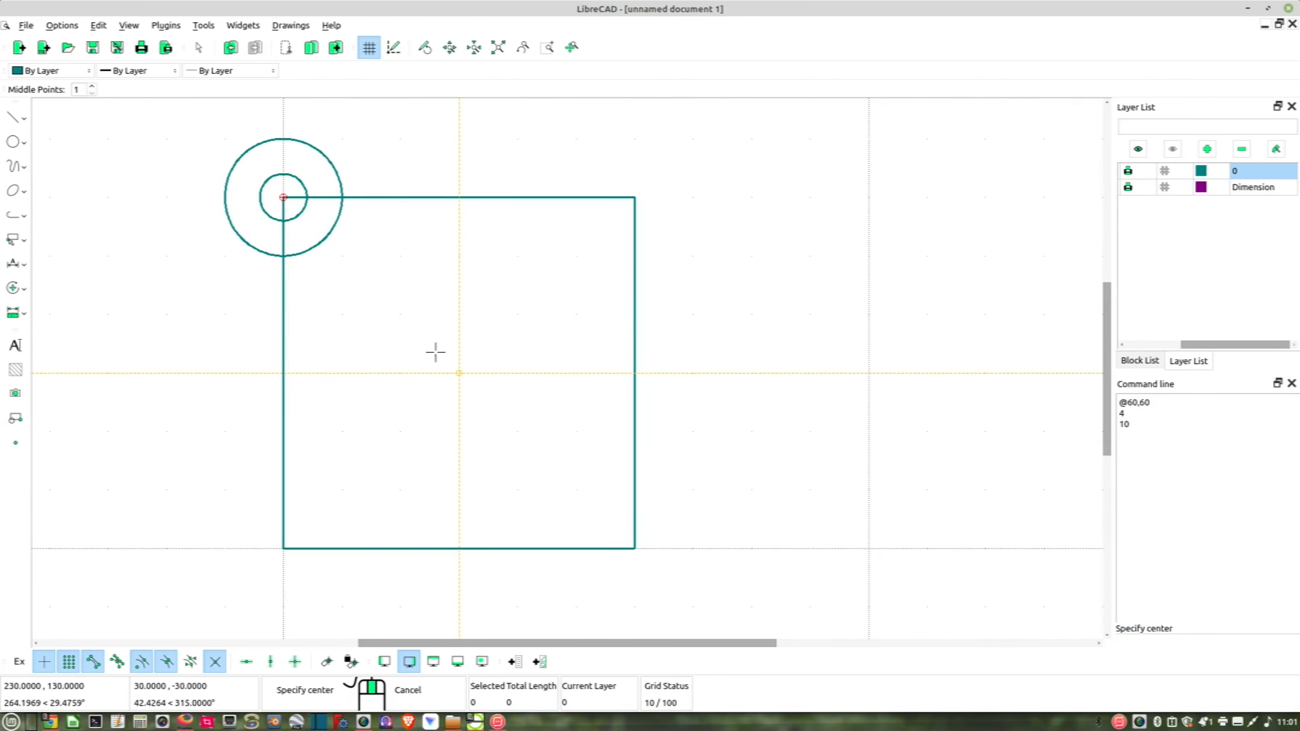
key(Escape)
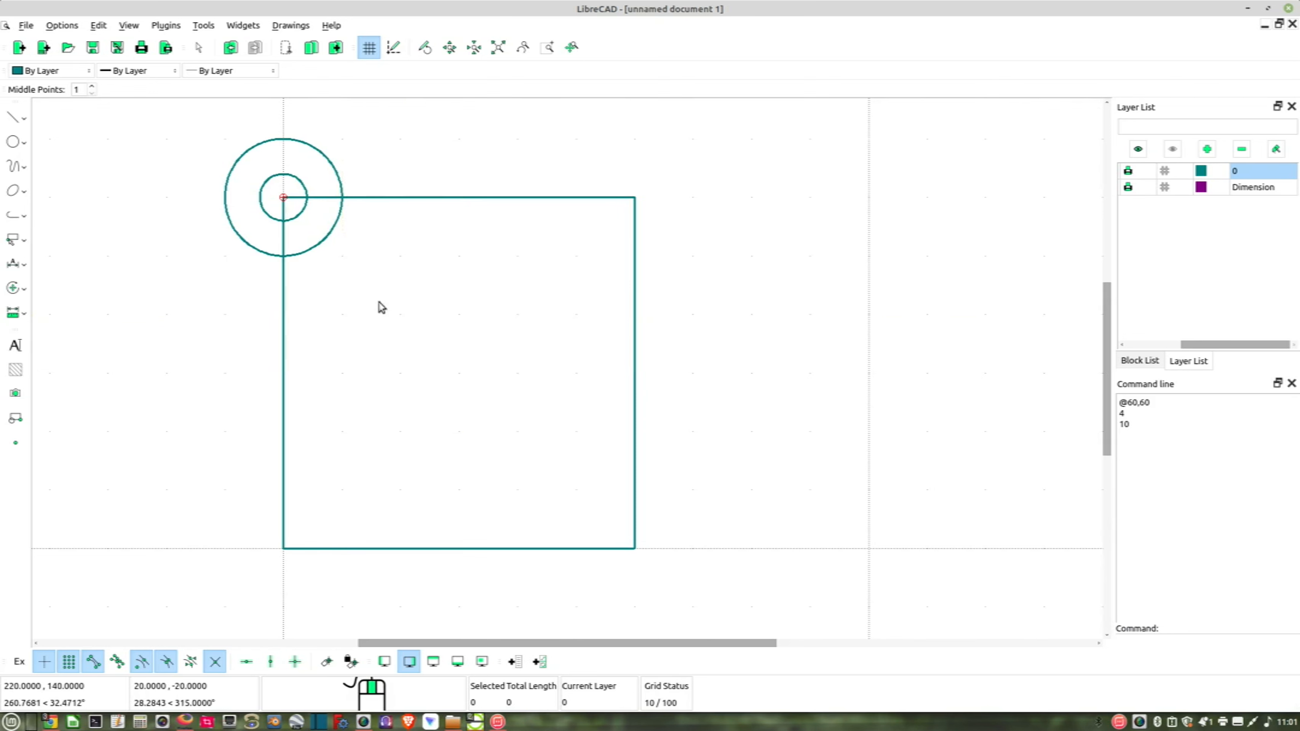
- Draw a circle of radius 22 centered on the middle of the square, using the Center, Point method
scroll(414, 390, down, 1)
scroll(414, 390, up, 1)
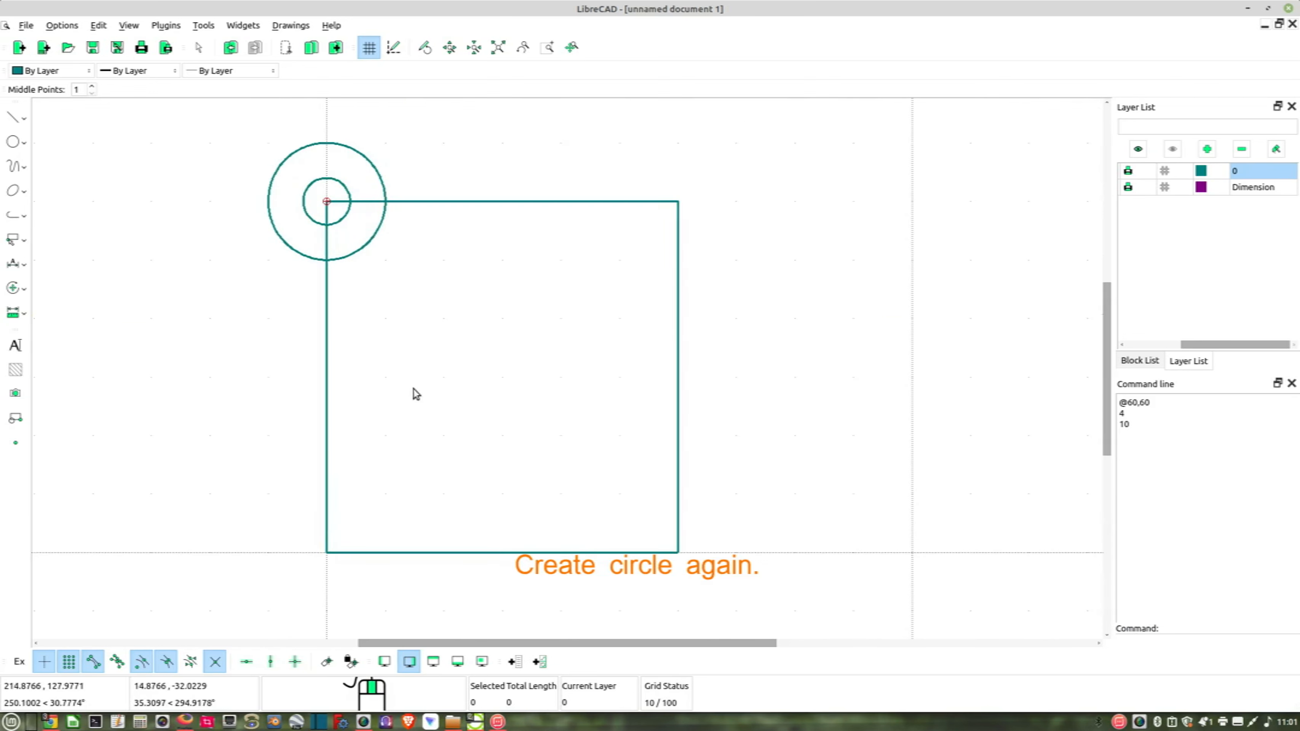
scroll(451, 415, down, 1)
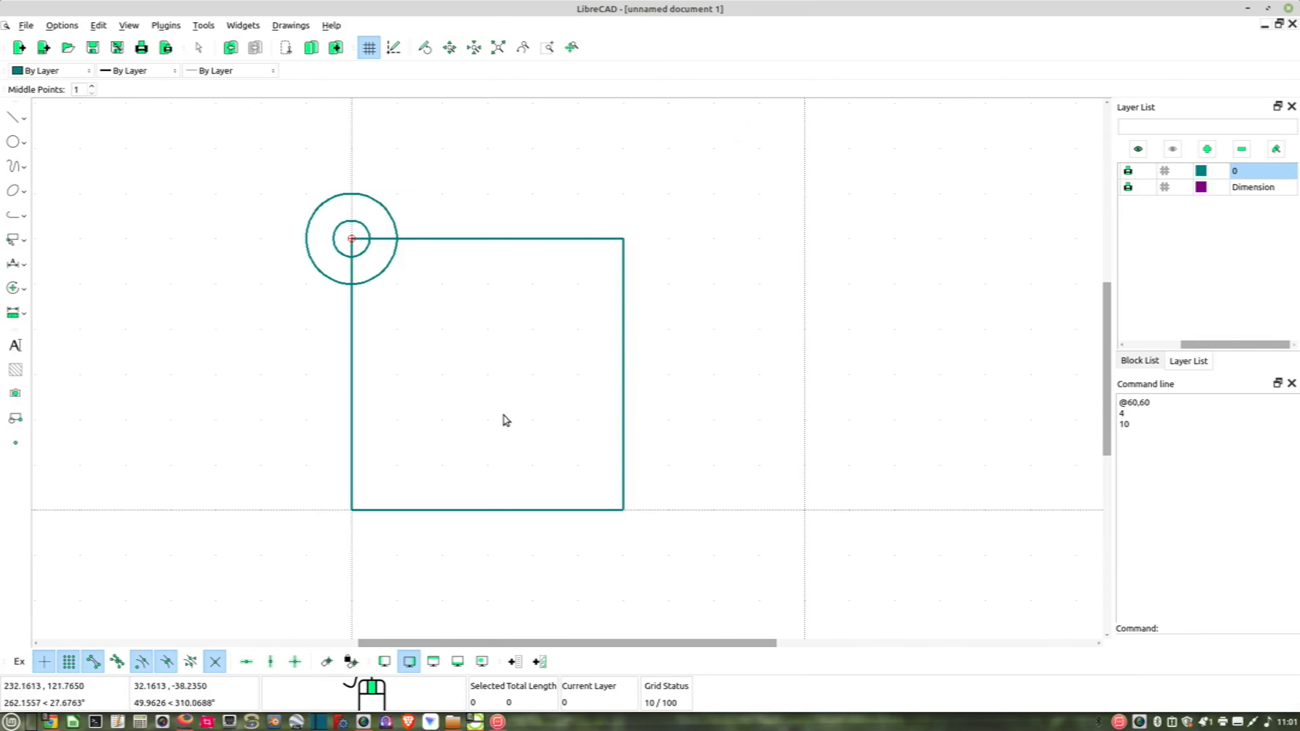
middle_drag(558, 453, 538, 445)
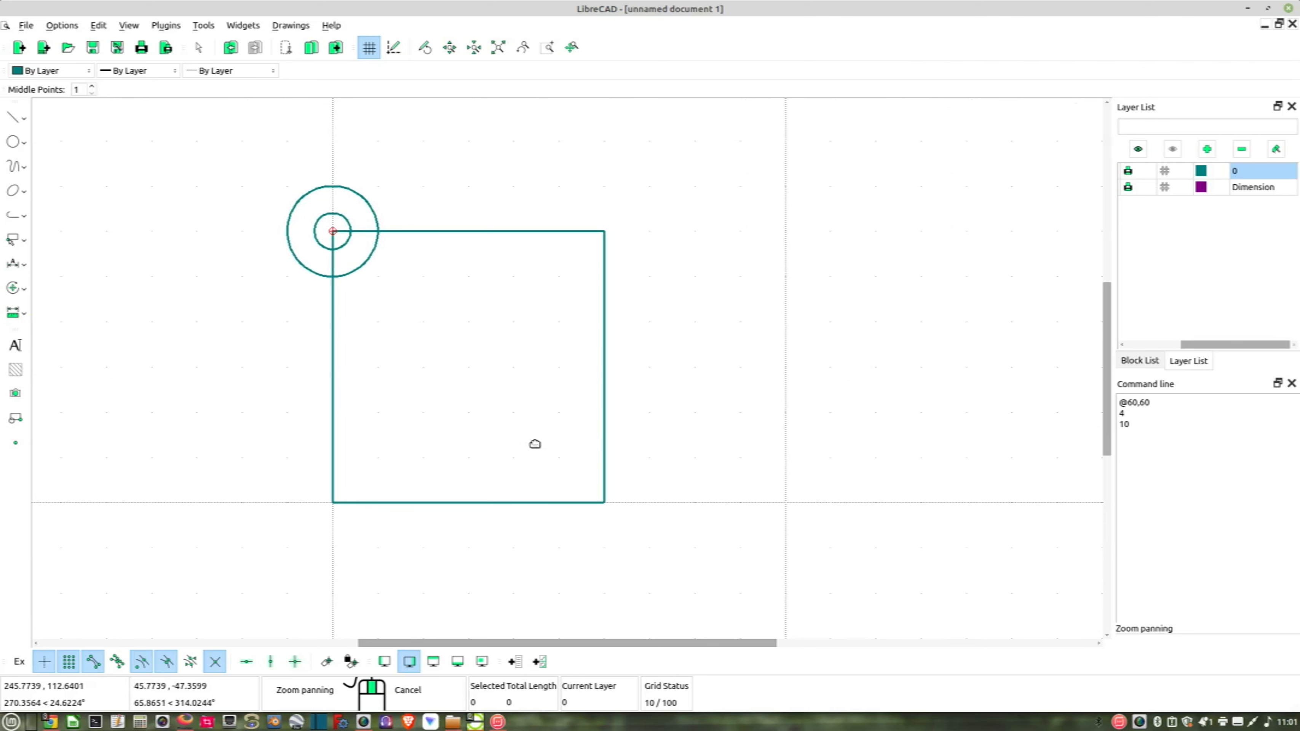
click(26, 122)
click(22, 141)
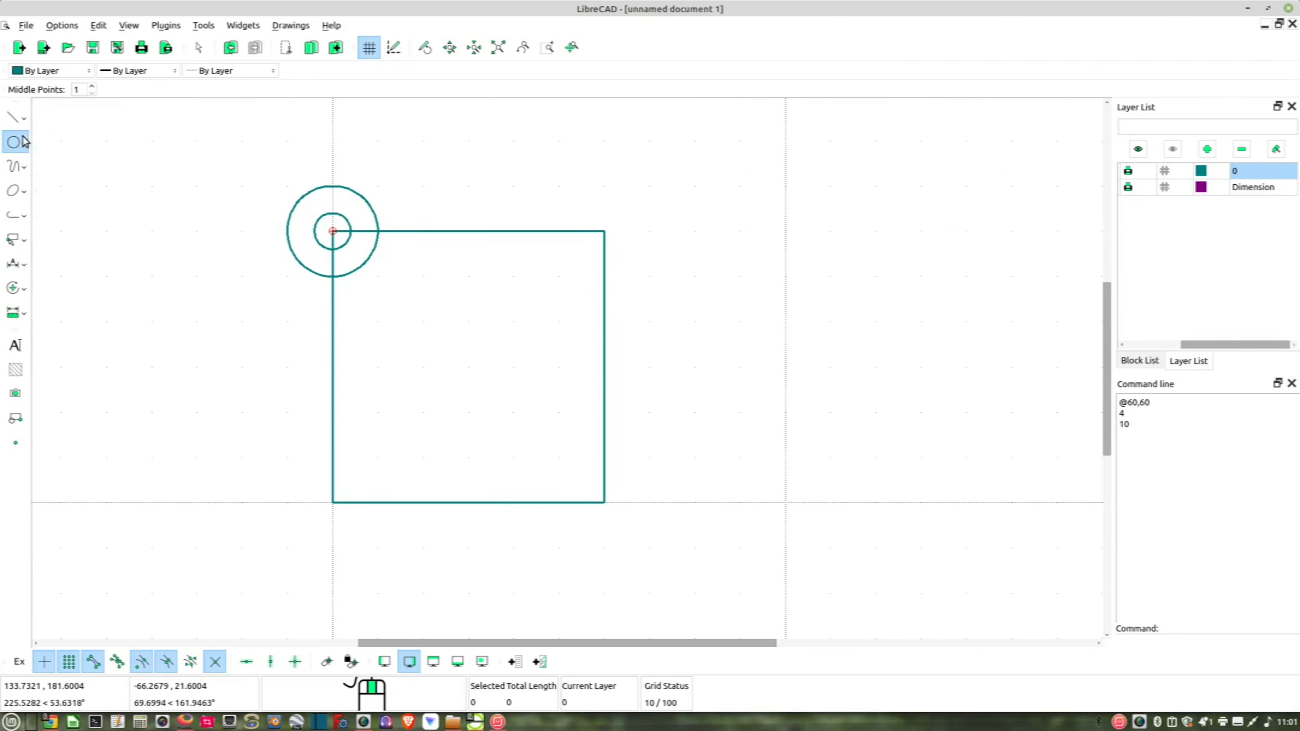
click(22, 141)
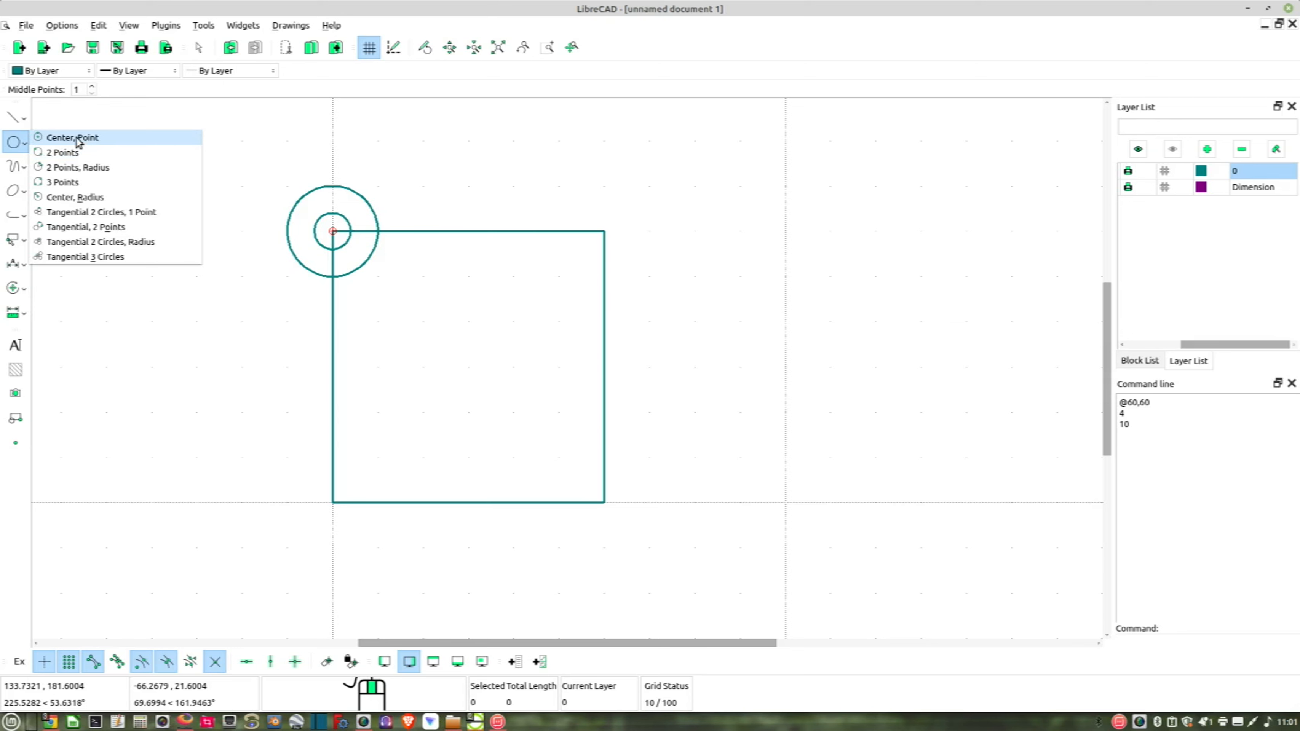
click(73, 138)
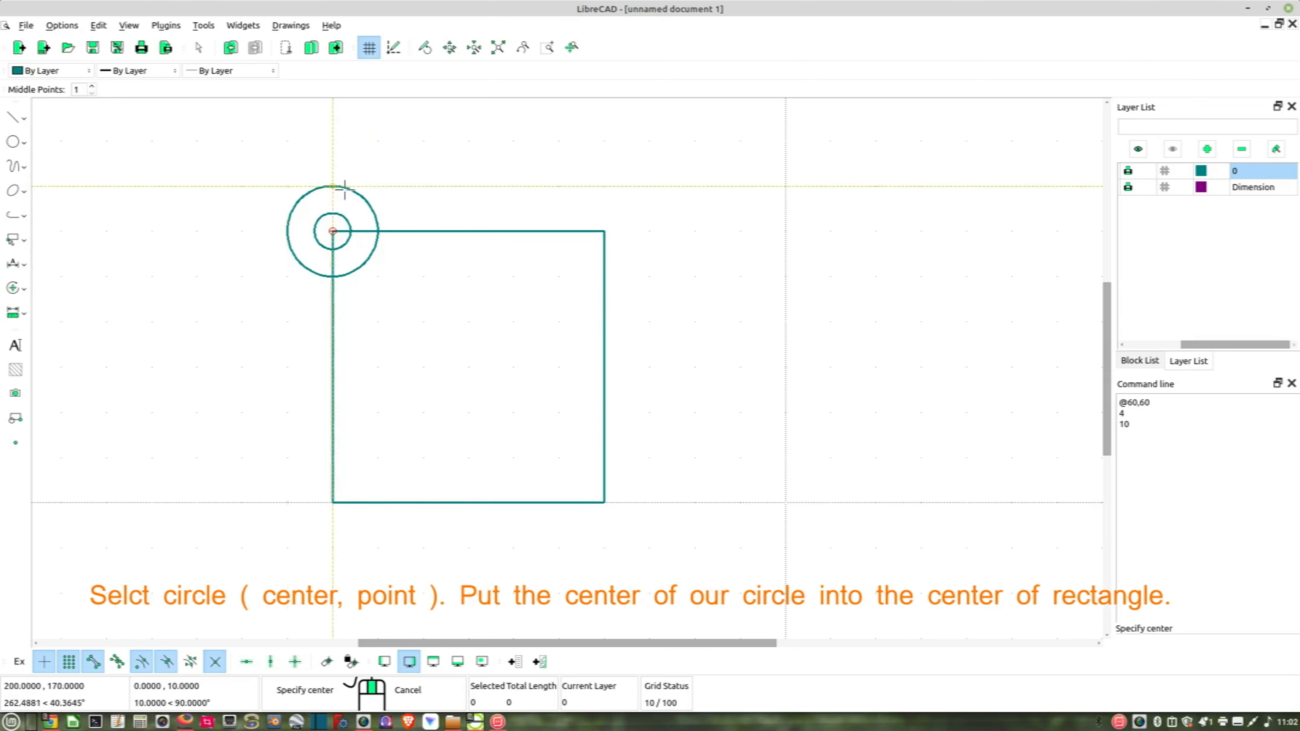
scroll(432, 311, down, 3)
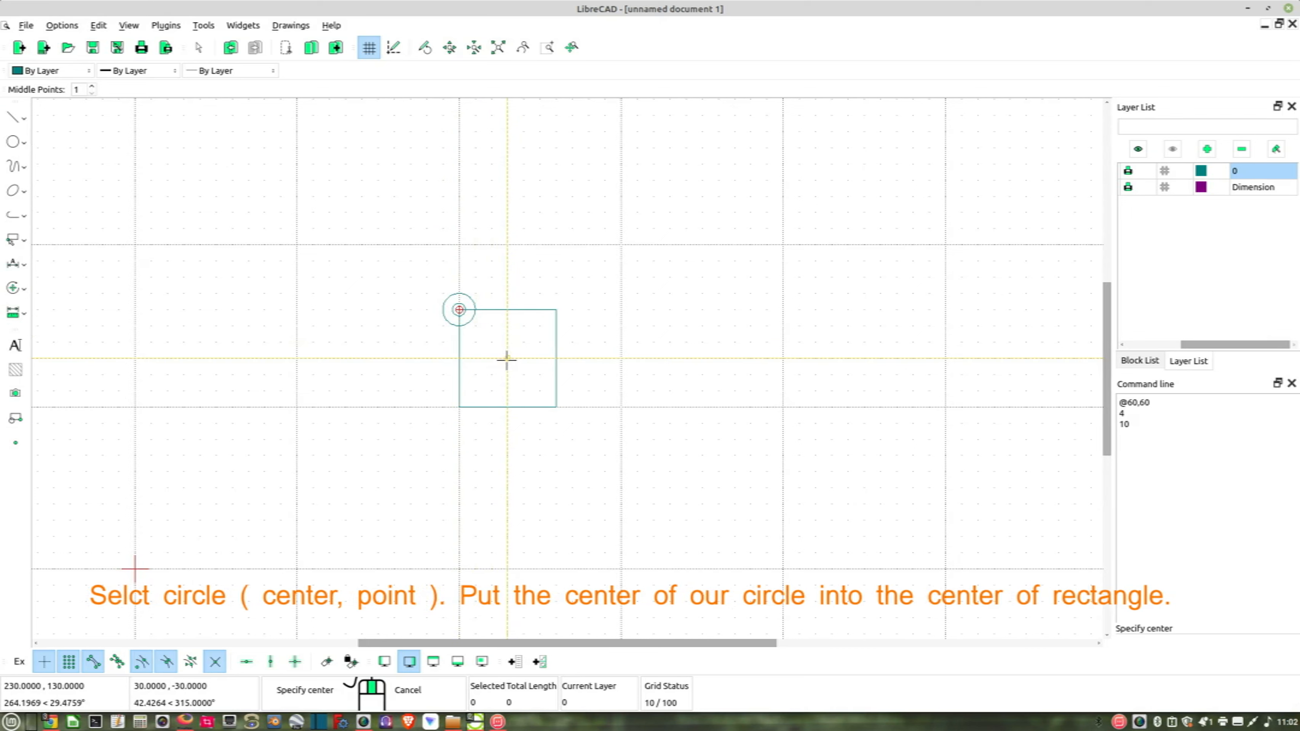
click(507, 360)
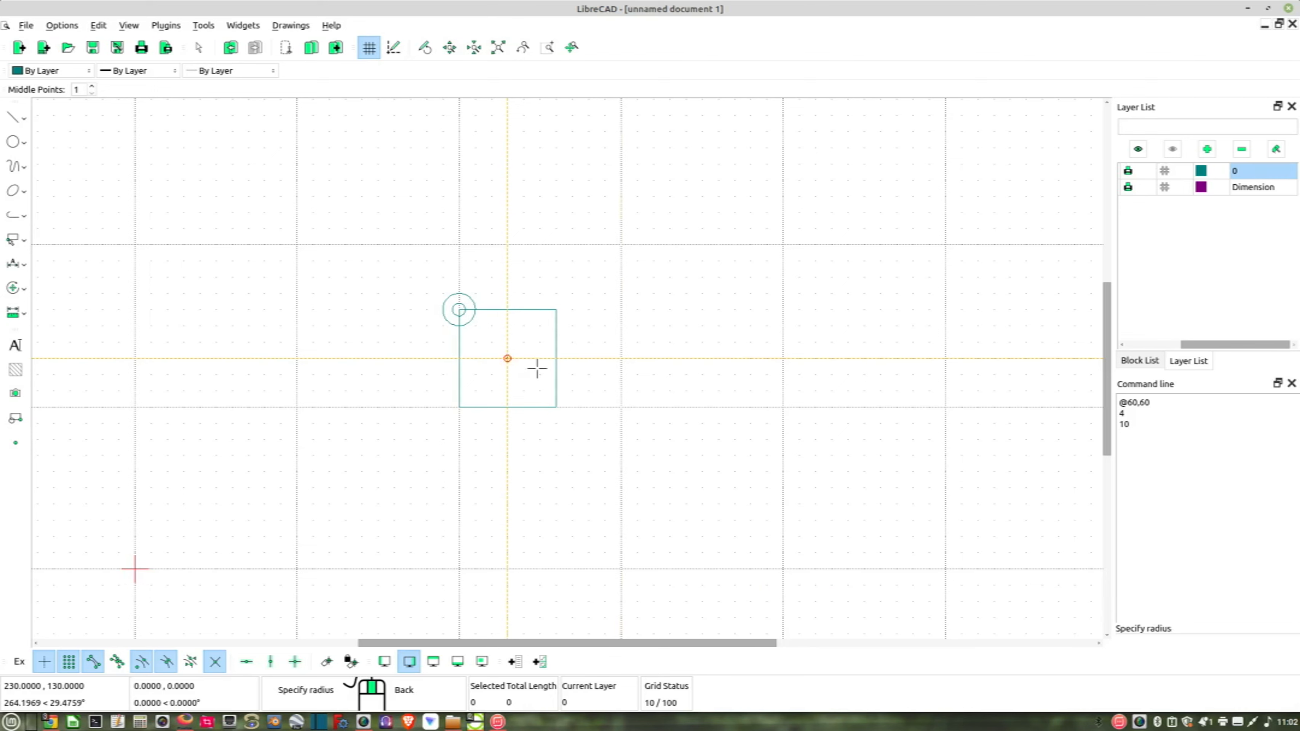
scroll(589, 391, up, 1)
scroll(589, 392, up, 1)
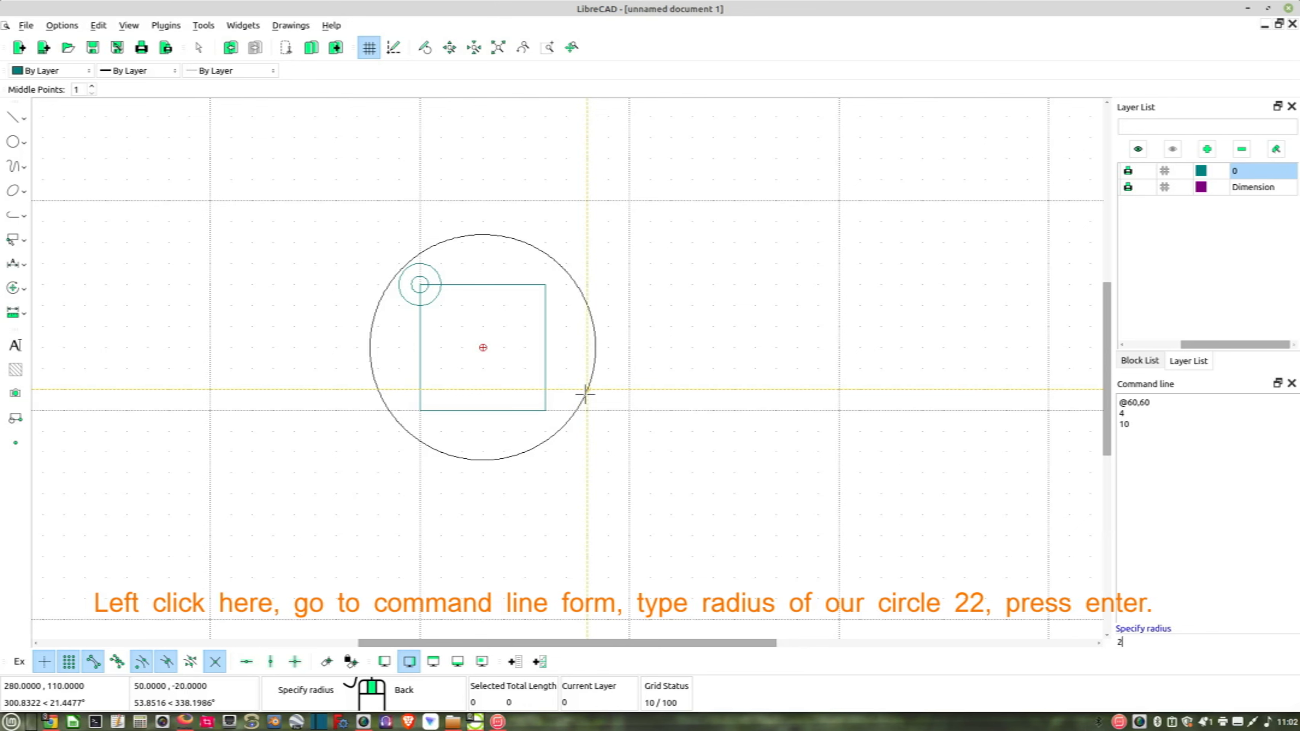
key(Return)
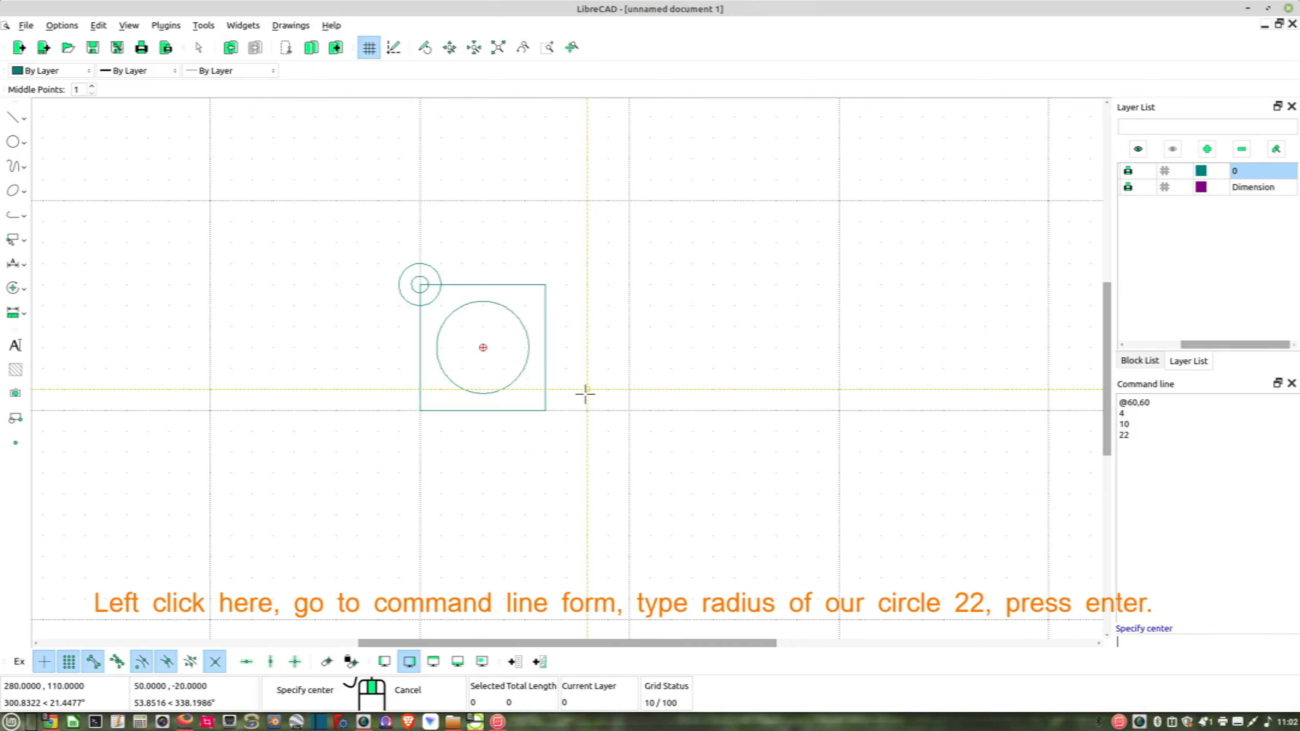
- Draw a circle of radius 28 centered on the middle of the square
scroll(498, 353, up, 2)
scroll(435, 404, up, 2)
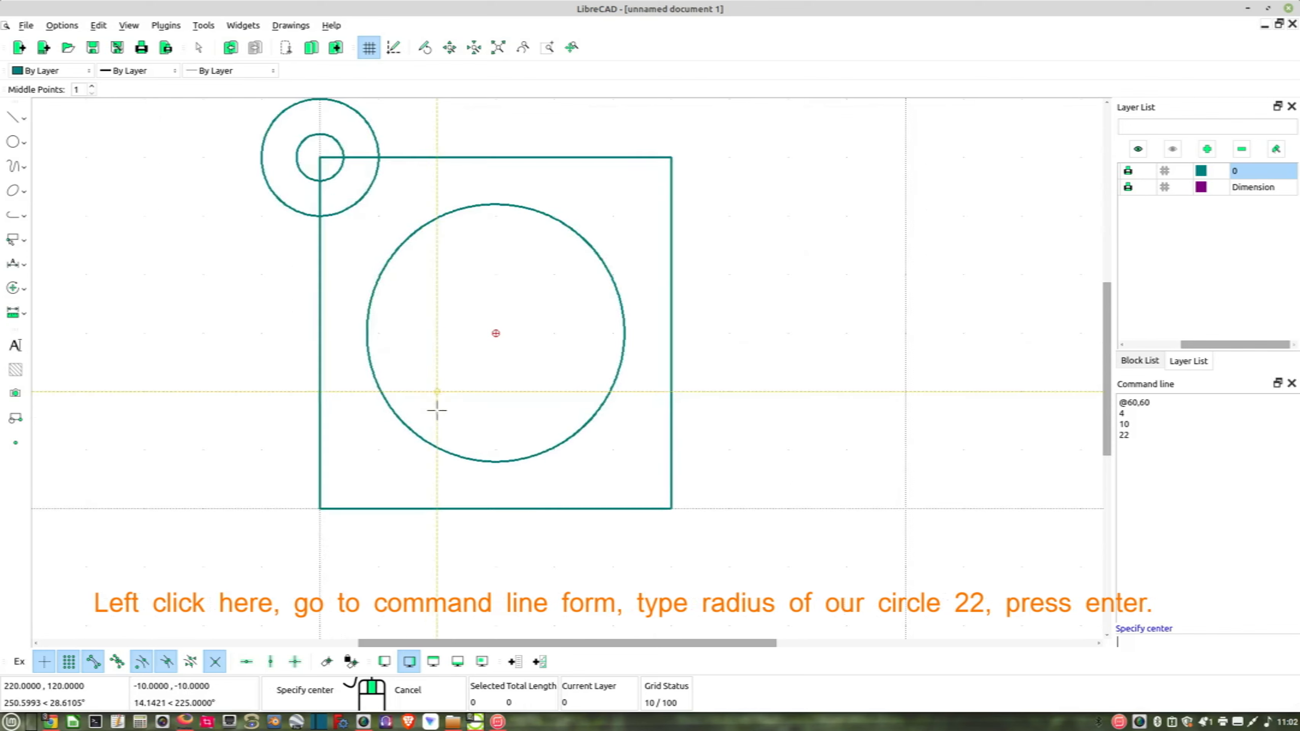
middle_drag(435, 412, 455, 453)
click(502, 372)
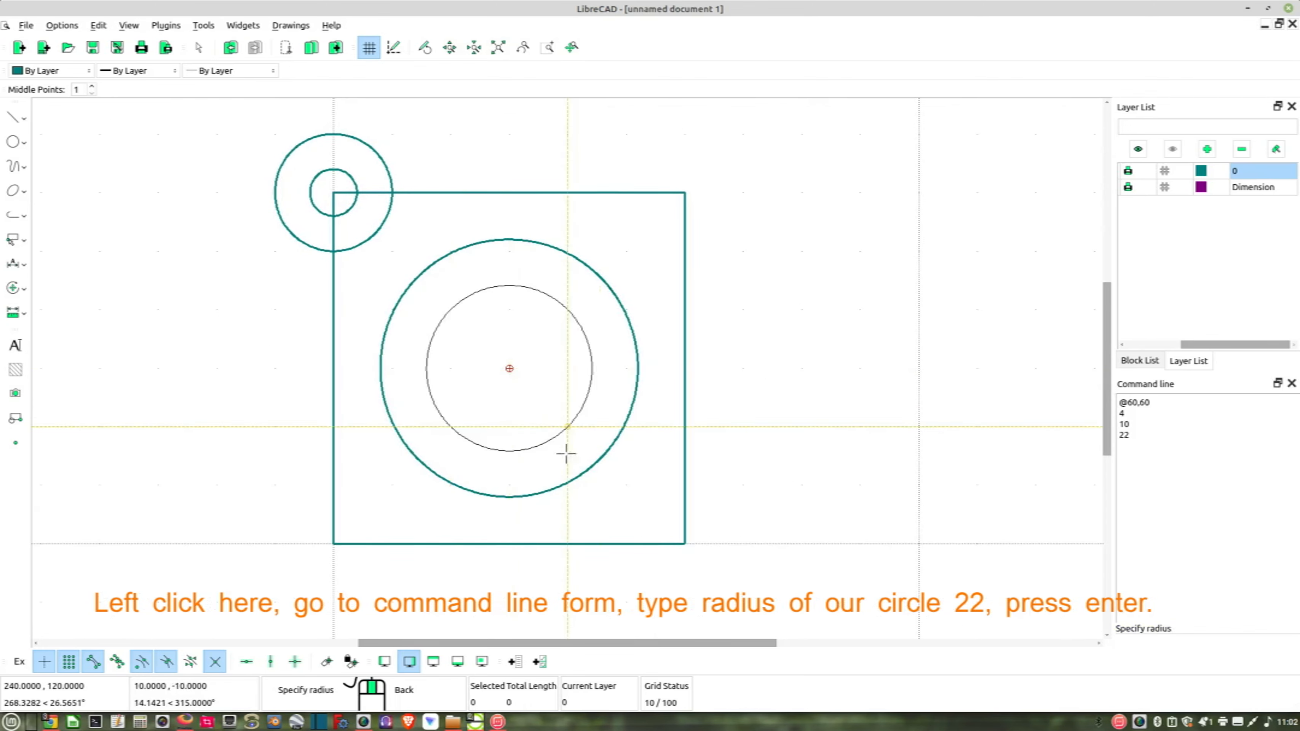
click(1166, 643)
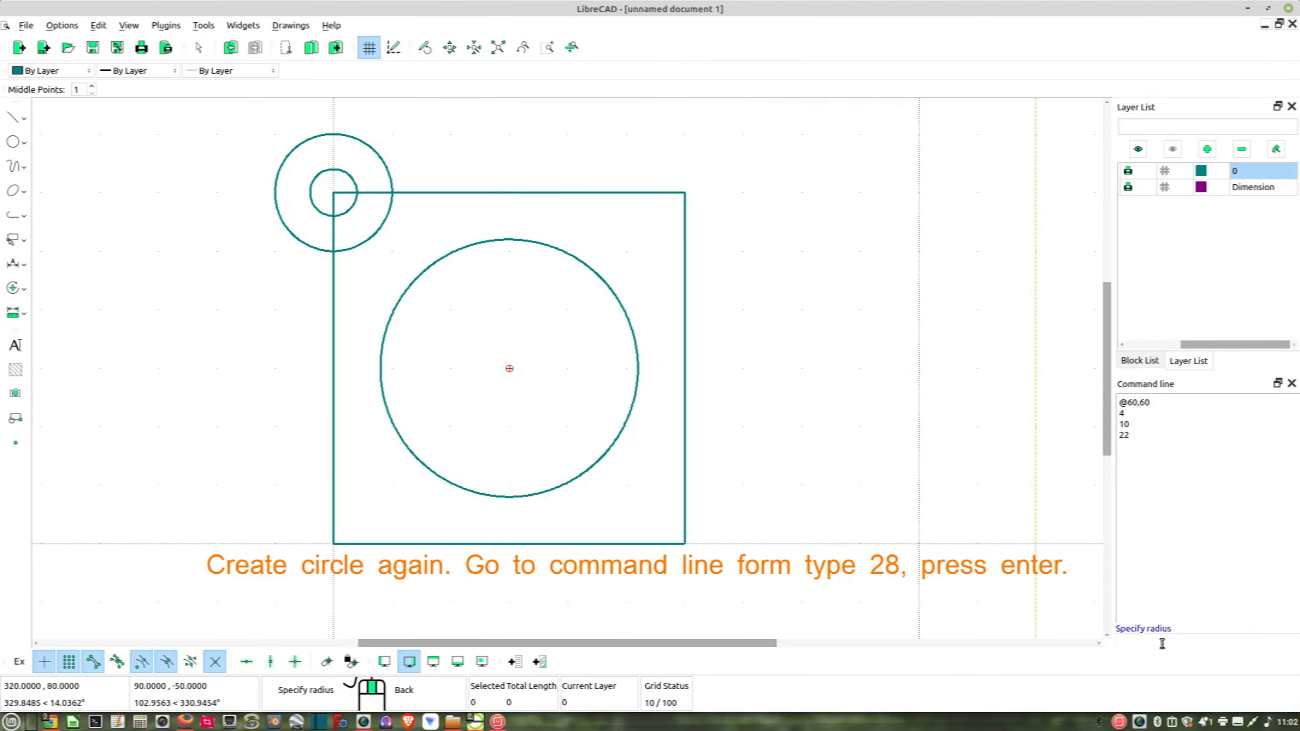
text(28)
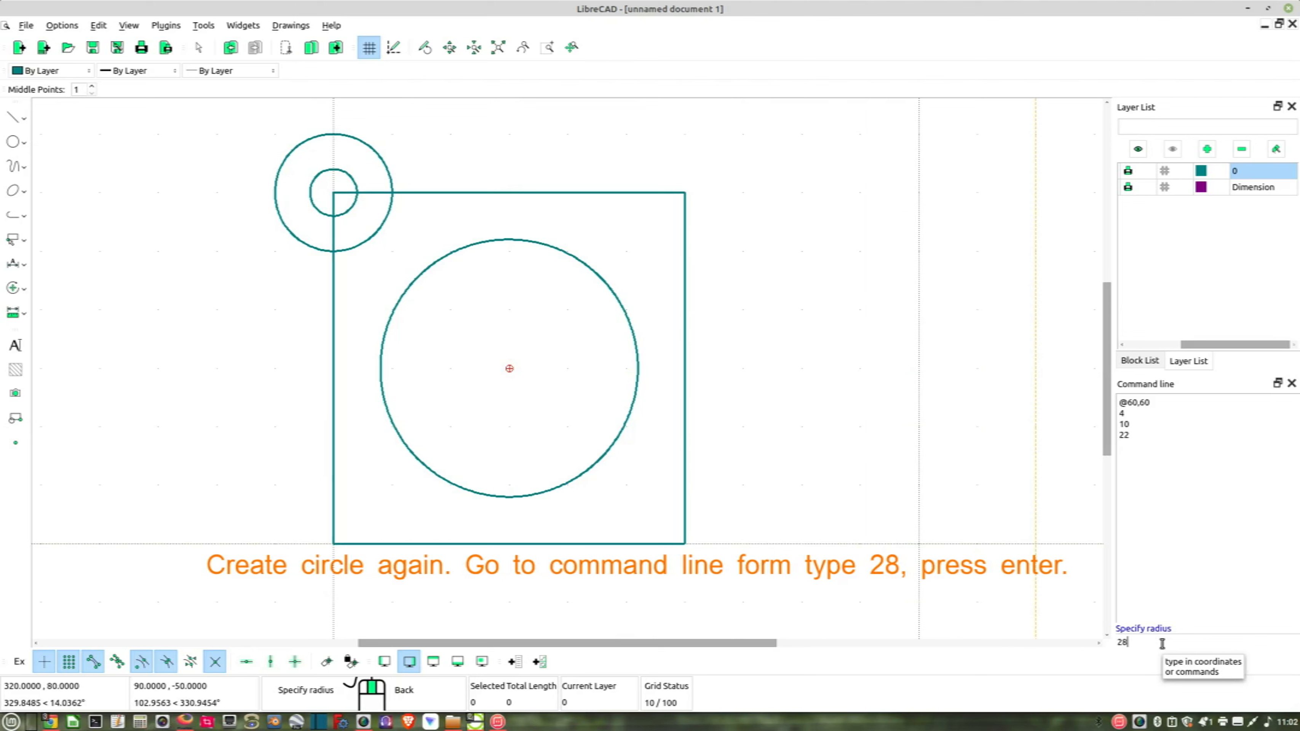
key(Return)
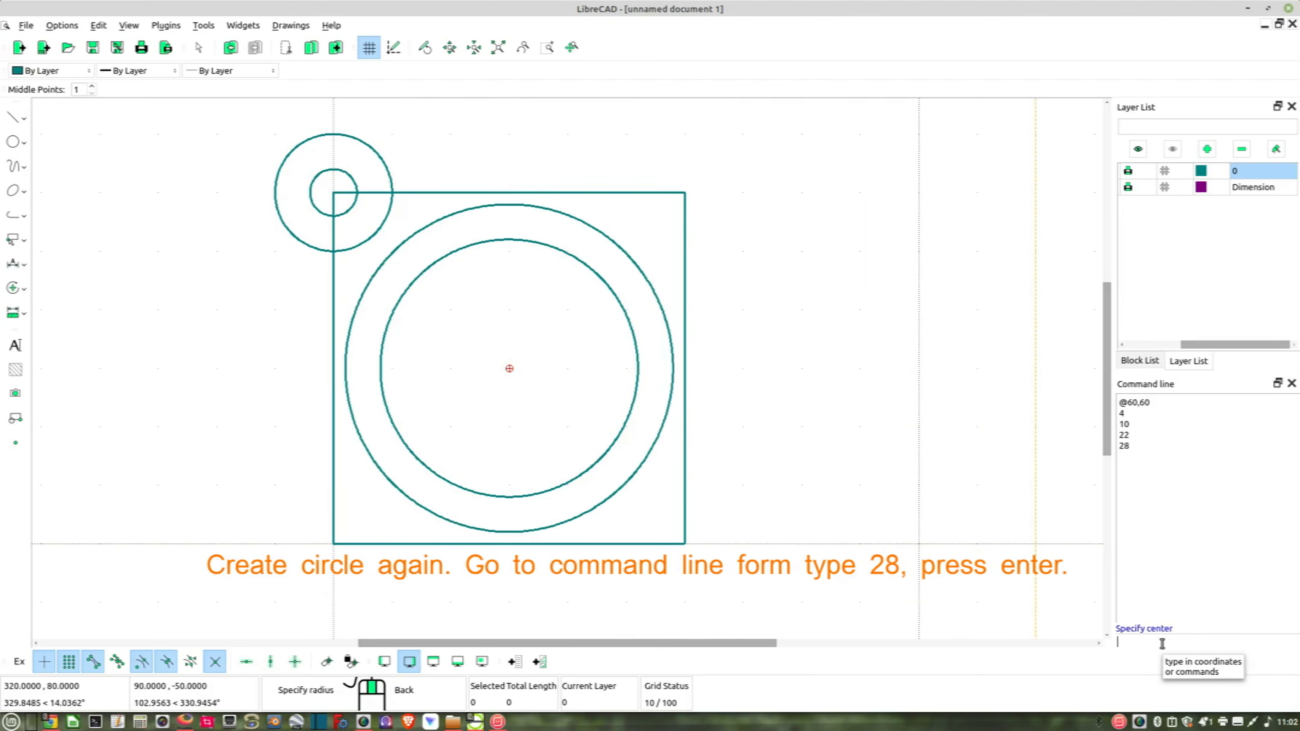
- Draw a circle of radius 37 centered on the middle of the square and end the circle command
click(509, 367)
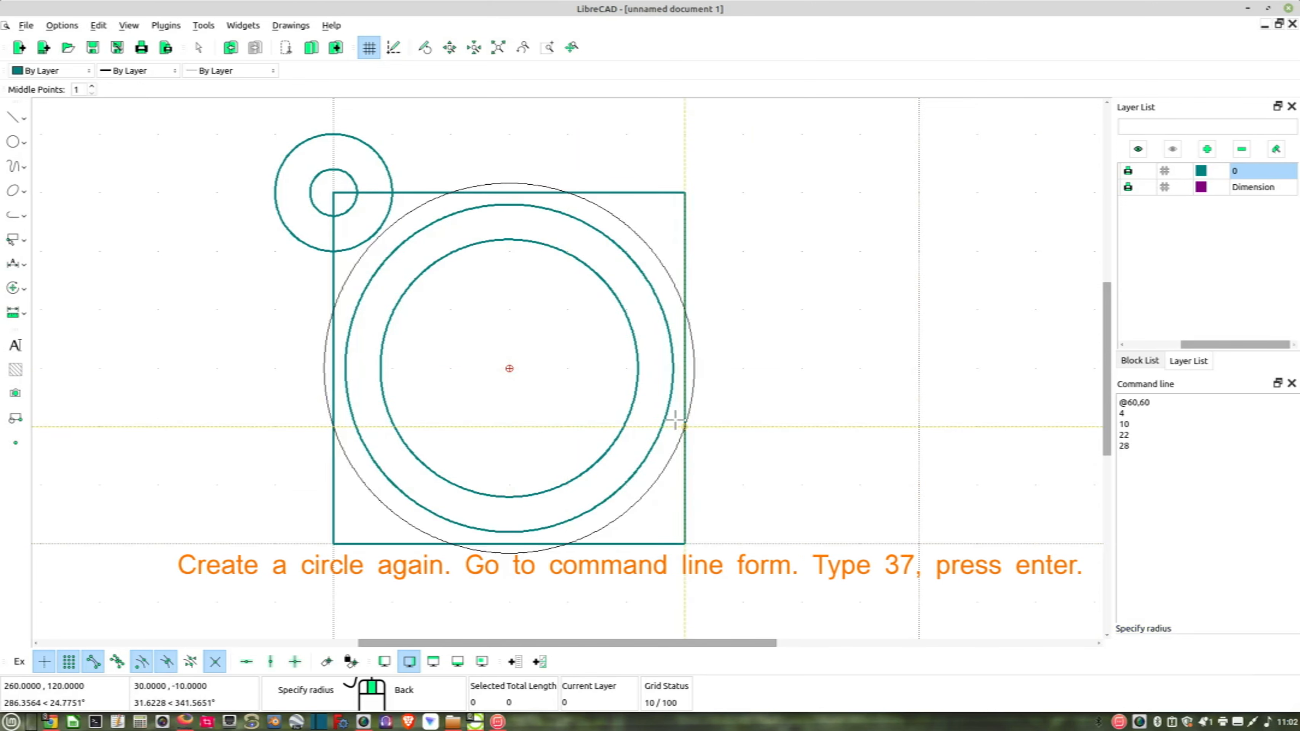
click(1139, 644)
text(37)
key(Return)
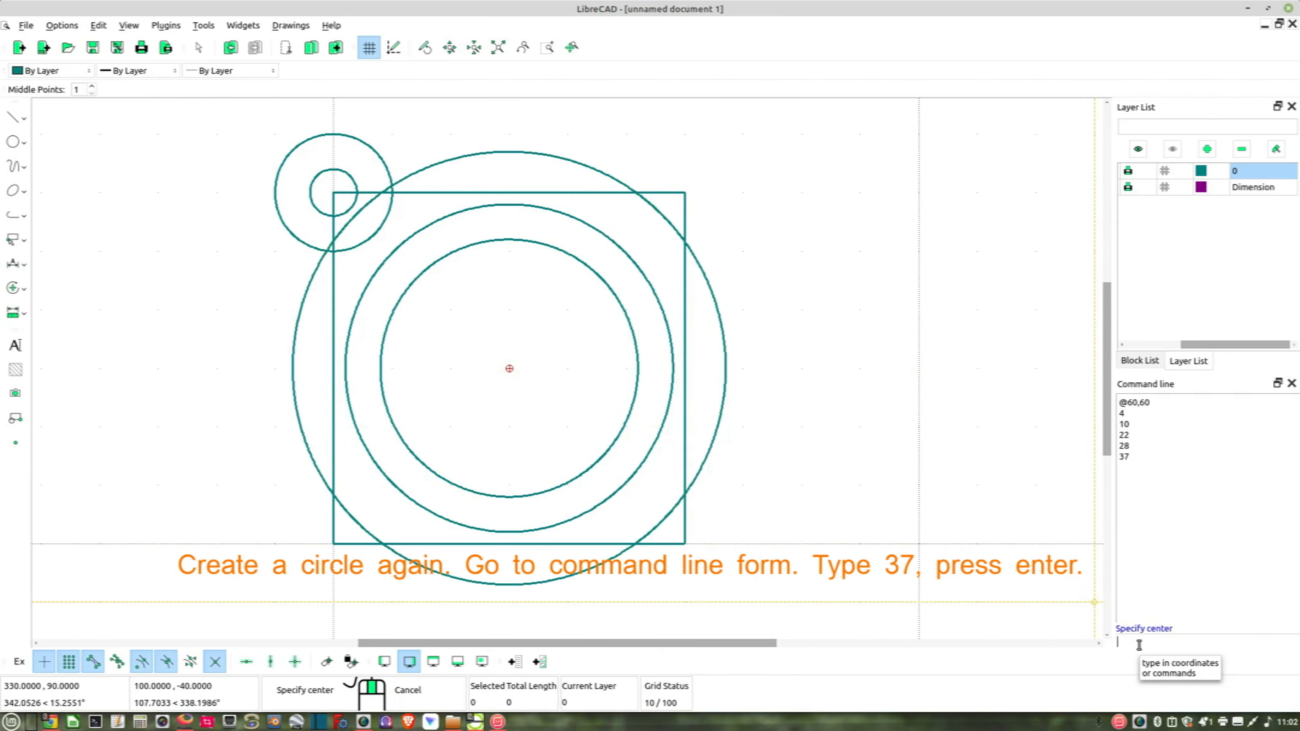
scroll(379, 208, up, 2)
scroll(381, 208, up, 4)
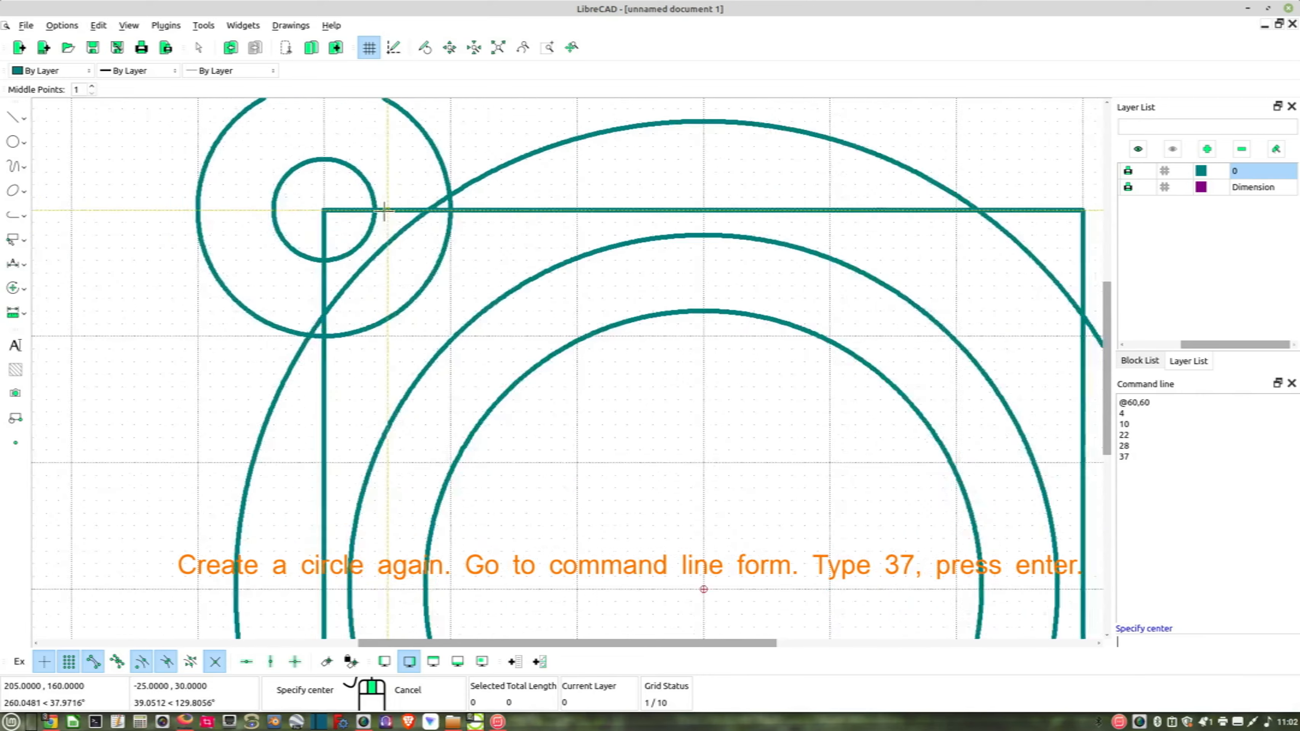
right_click(454, 279)
- Divide the radius 10 corner circle at both of its intersections with the radius 37 circle and end the Divide command
scroll(477, 291, down, 2)
scroll(477, 291, down, 3)
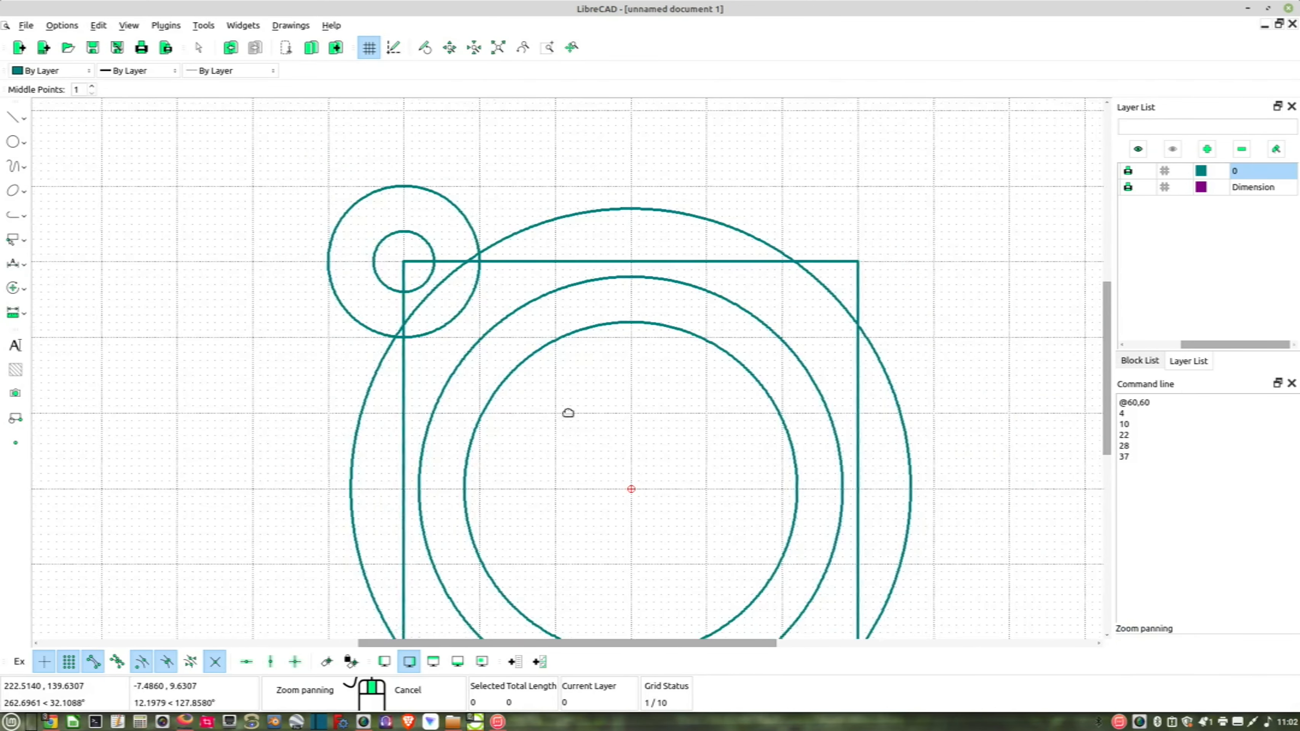
scroll(403, 280, up, 3)
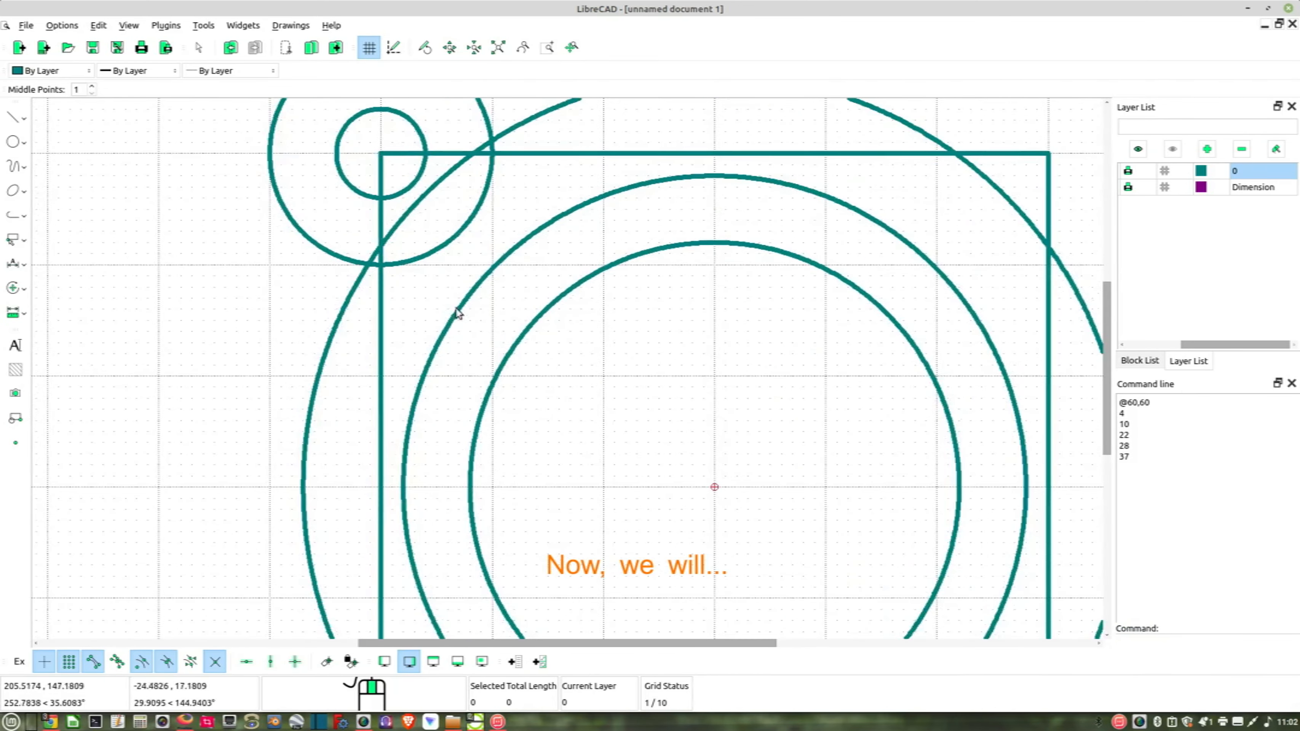
middle_drag(455, 310, 446, 357)
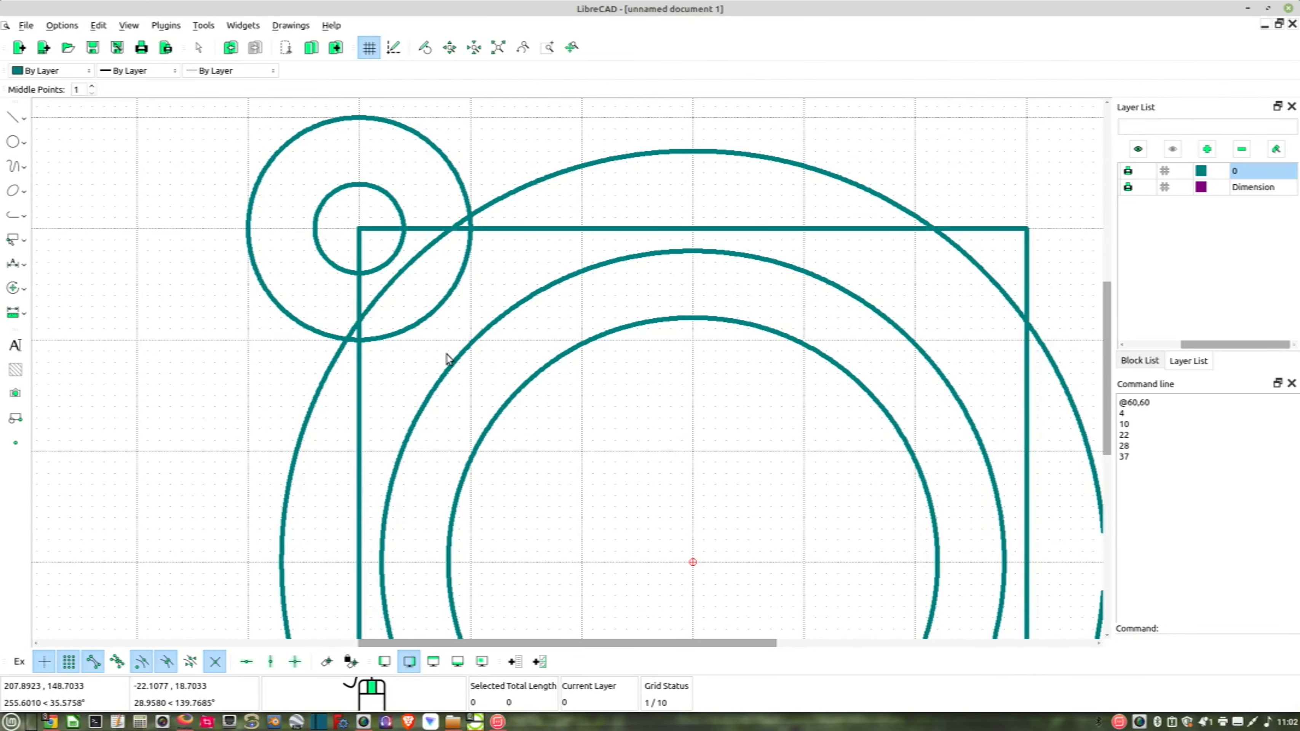
click(13, 290)
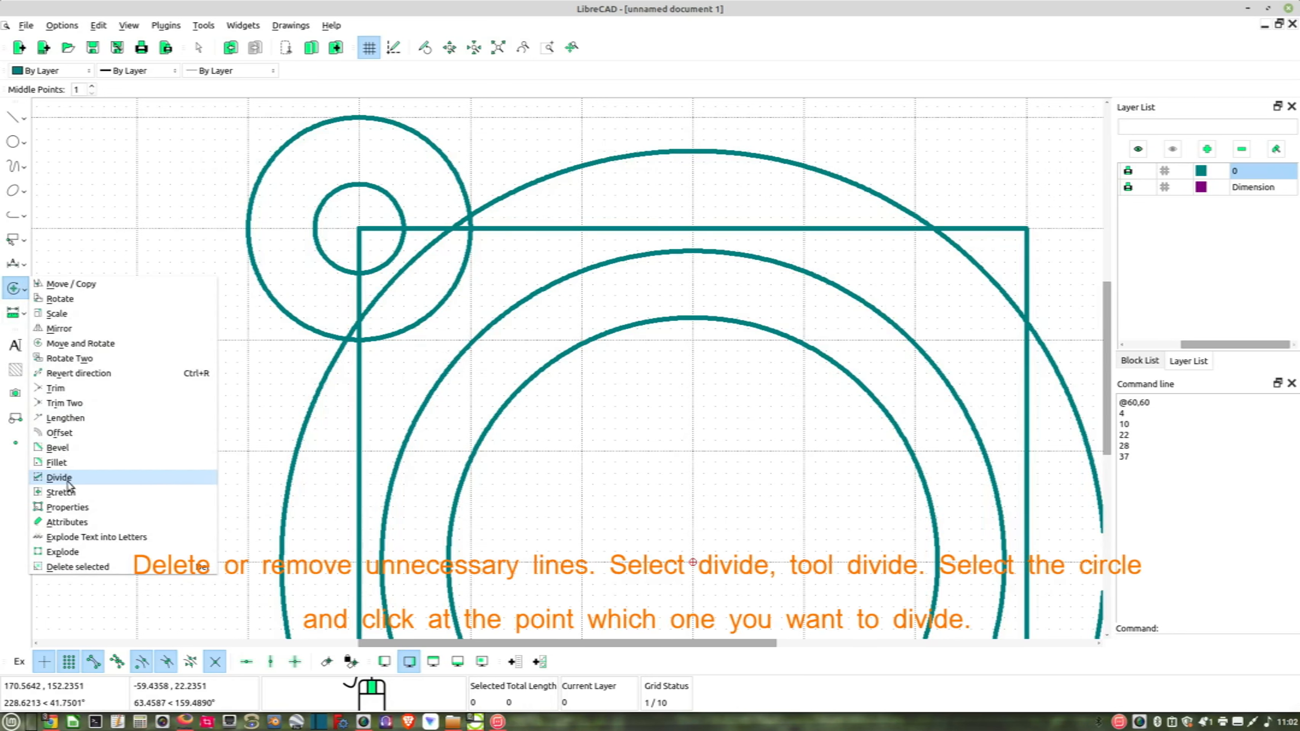
click(59, 477)
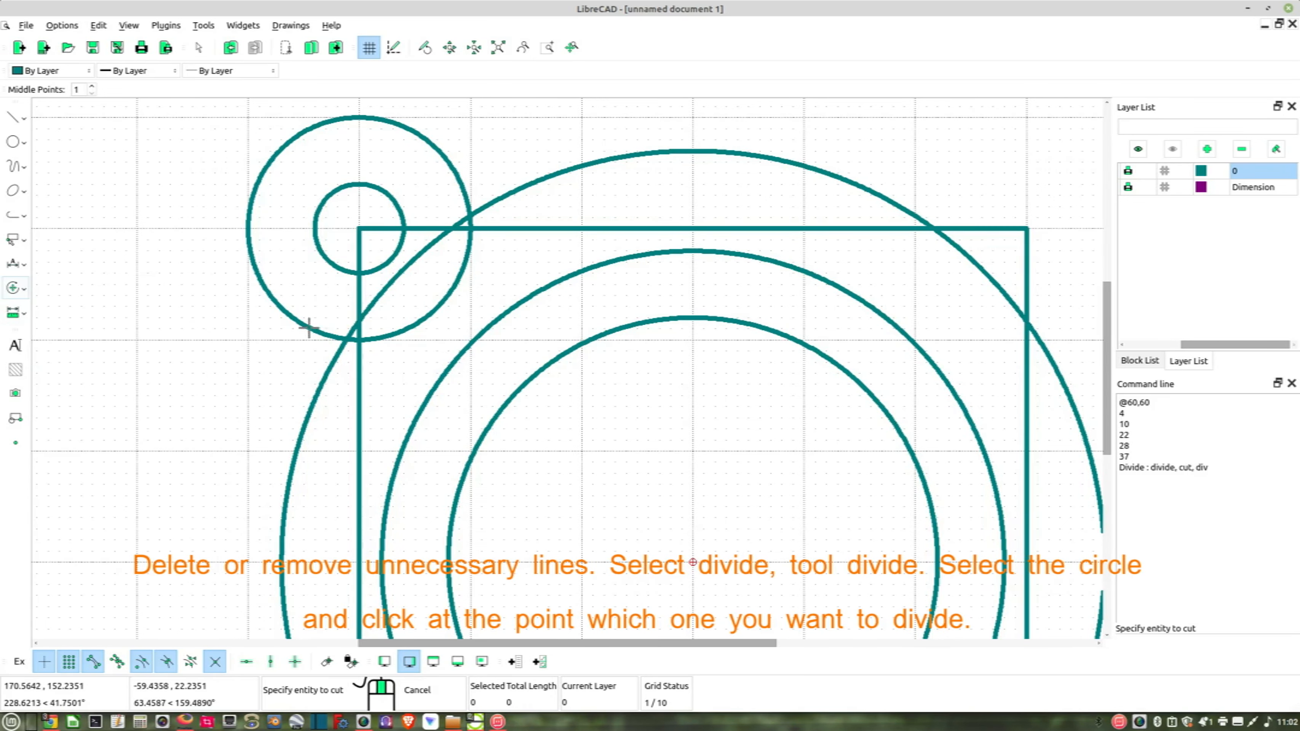
click(343, 340)
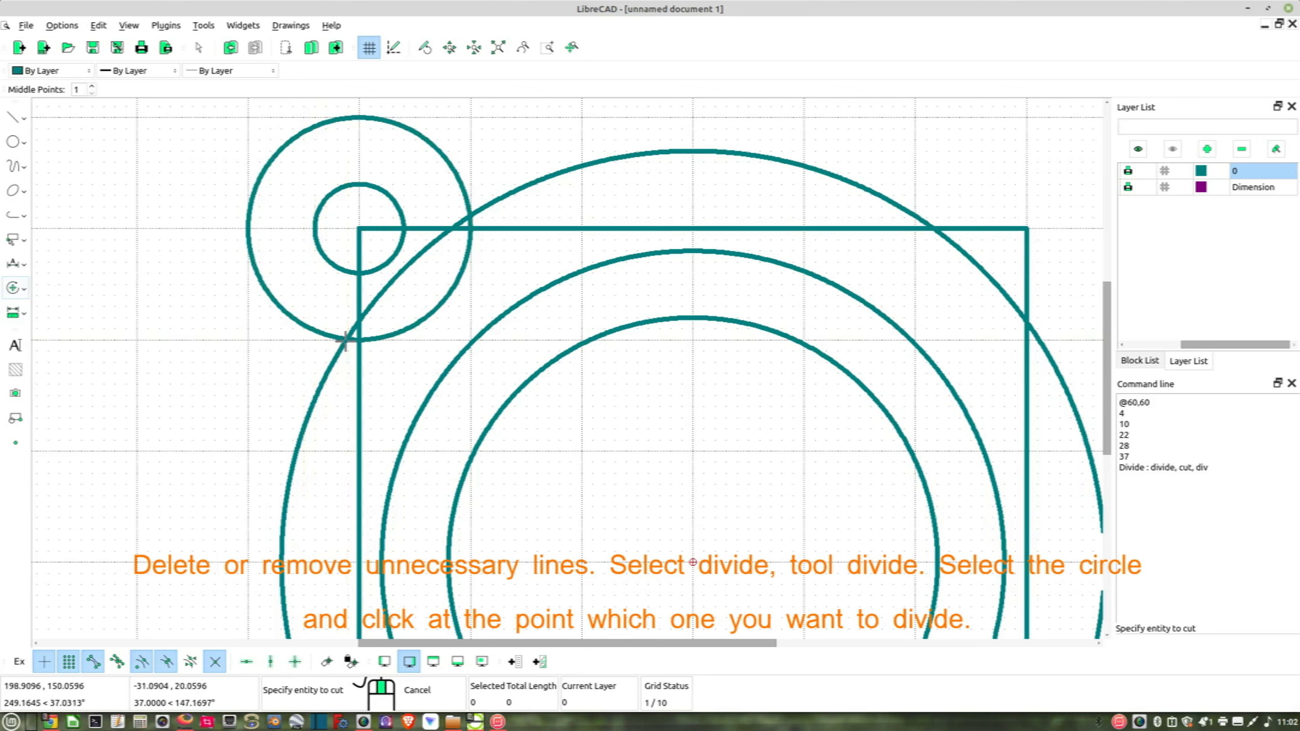
click(452, 181)
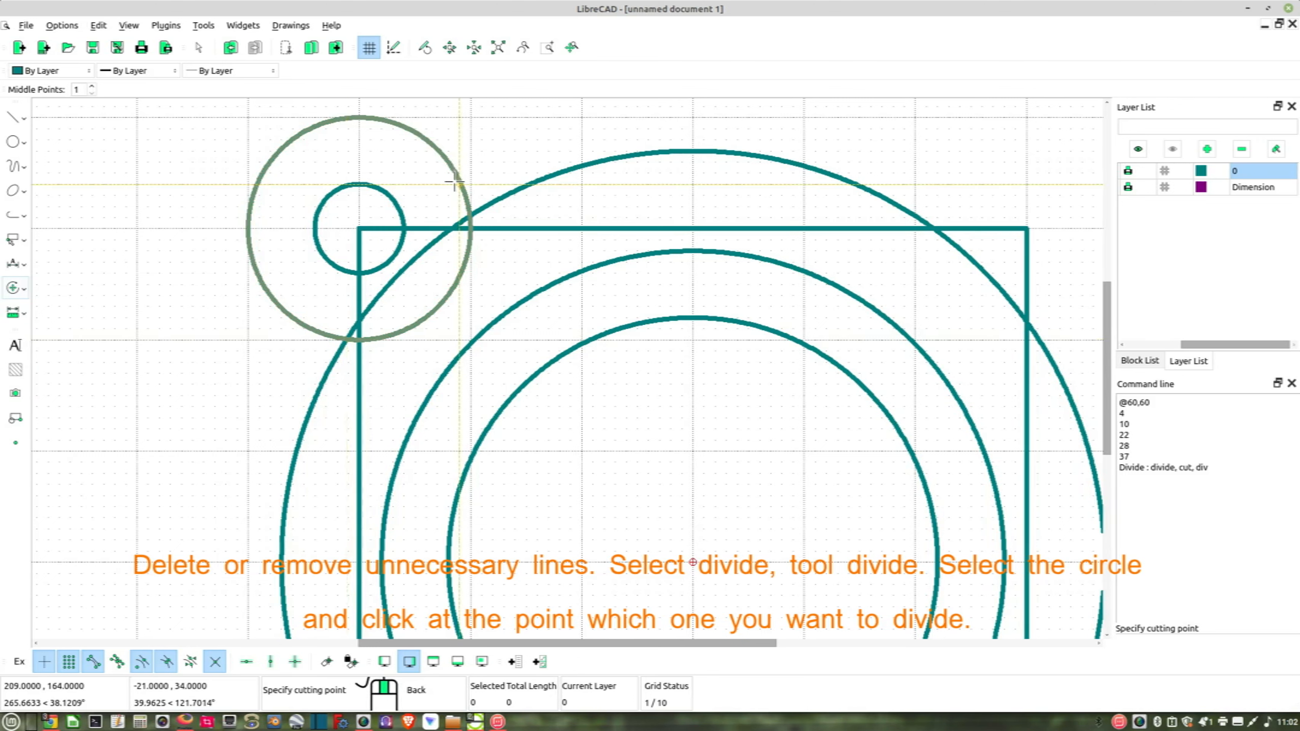
click(469, 216)
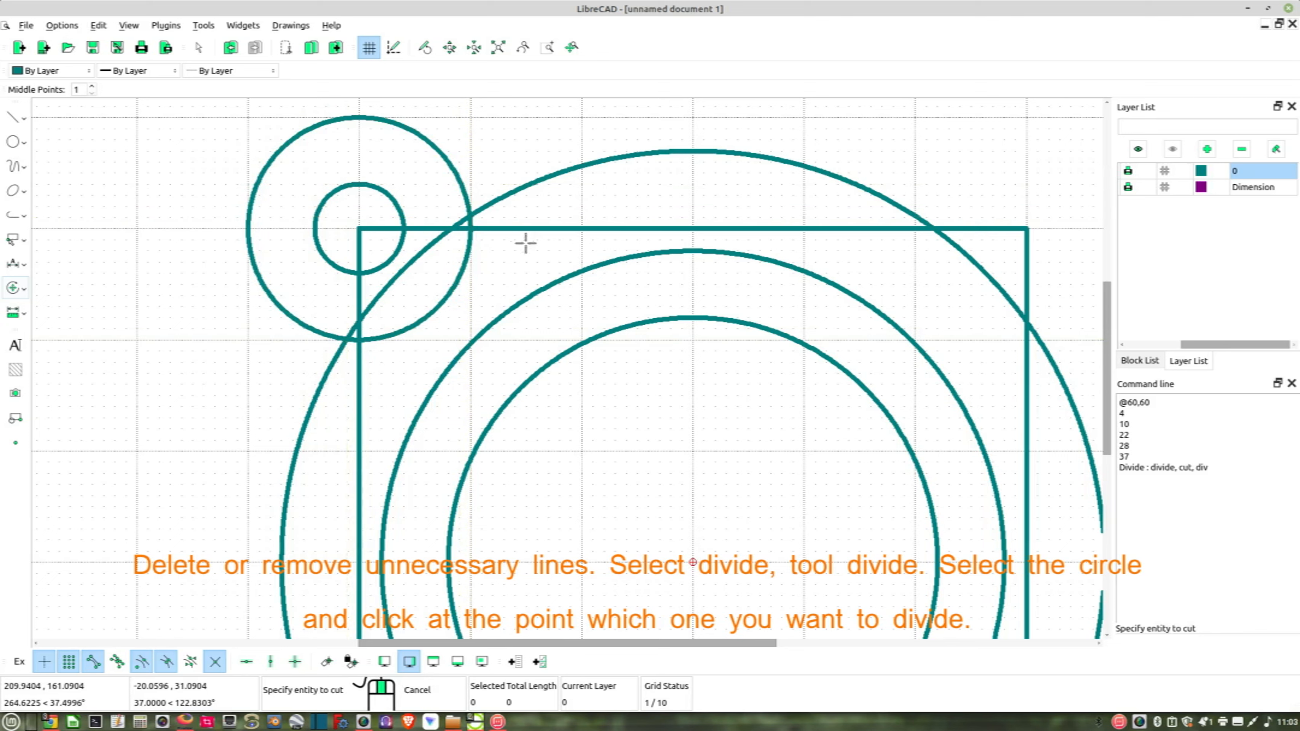
right_click(495, 265)
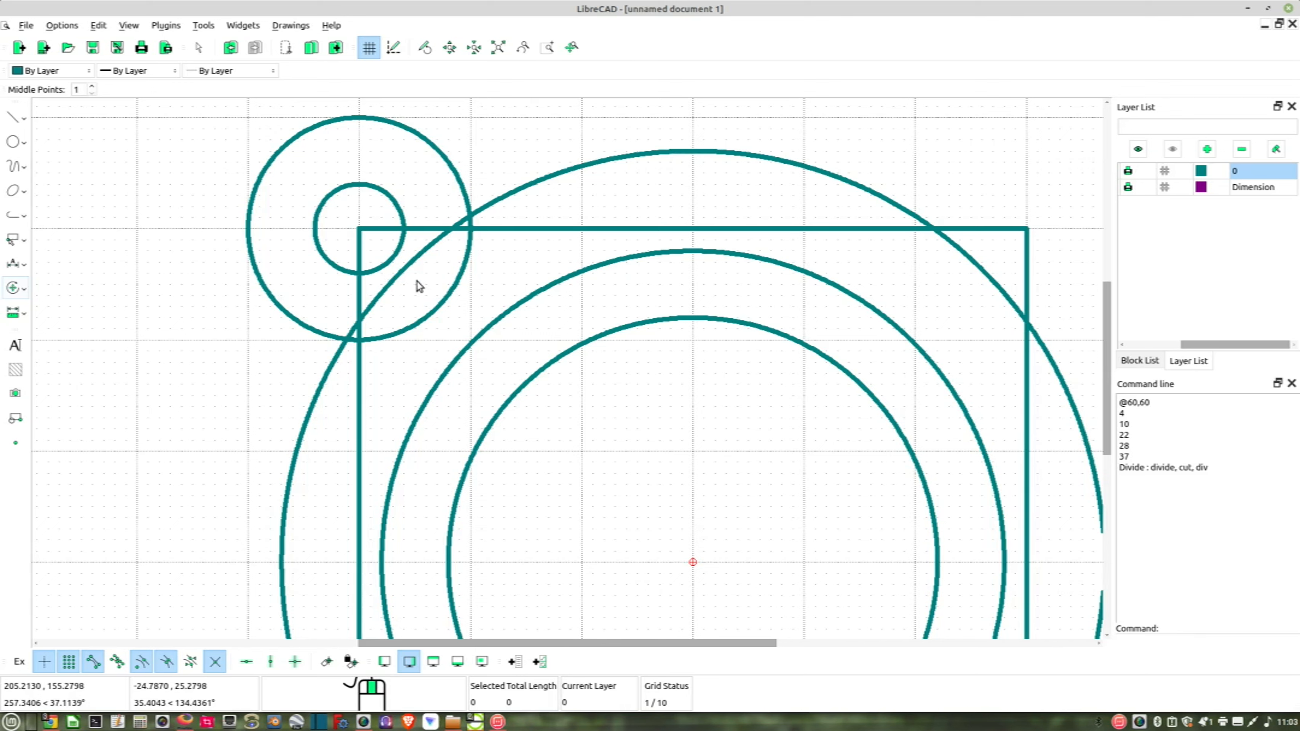
- Divide the radius 37 circle at its lower intersection with the radius 10 corner circle, try the upper intersection too, and end the command
click(15, 288)
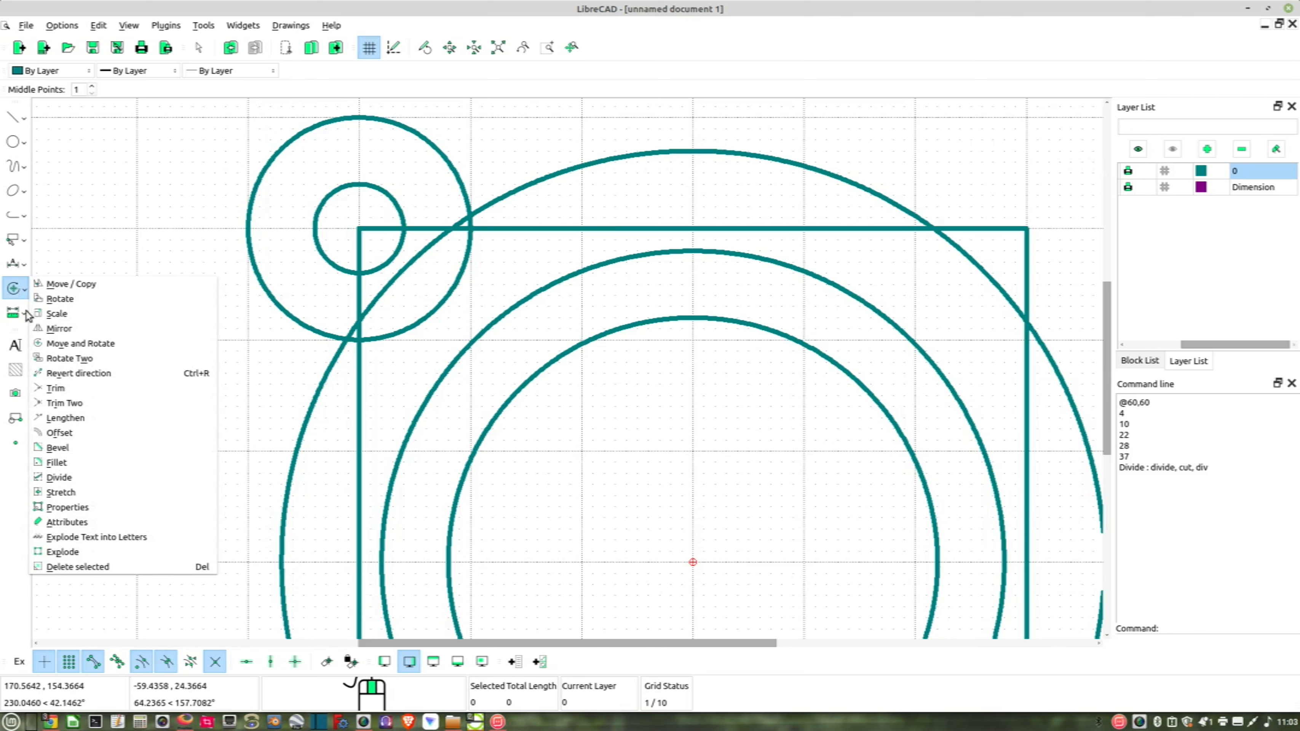
click(59, 477)
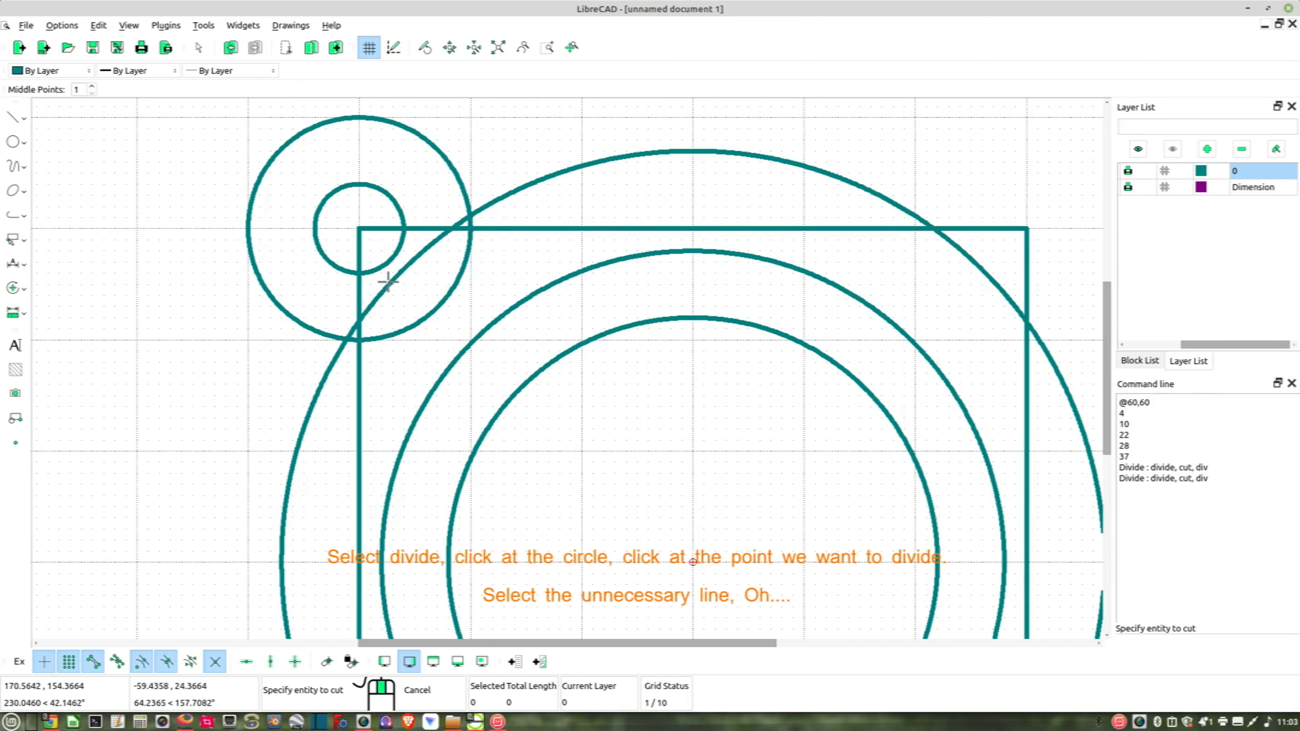
click(363, 313)
click(347, 339)
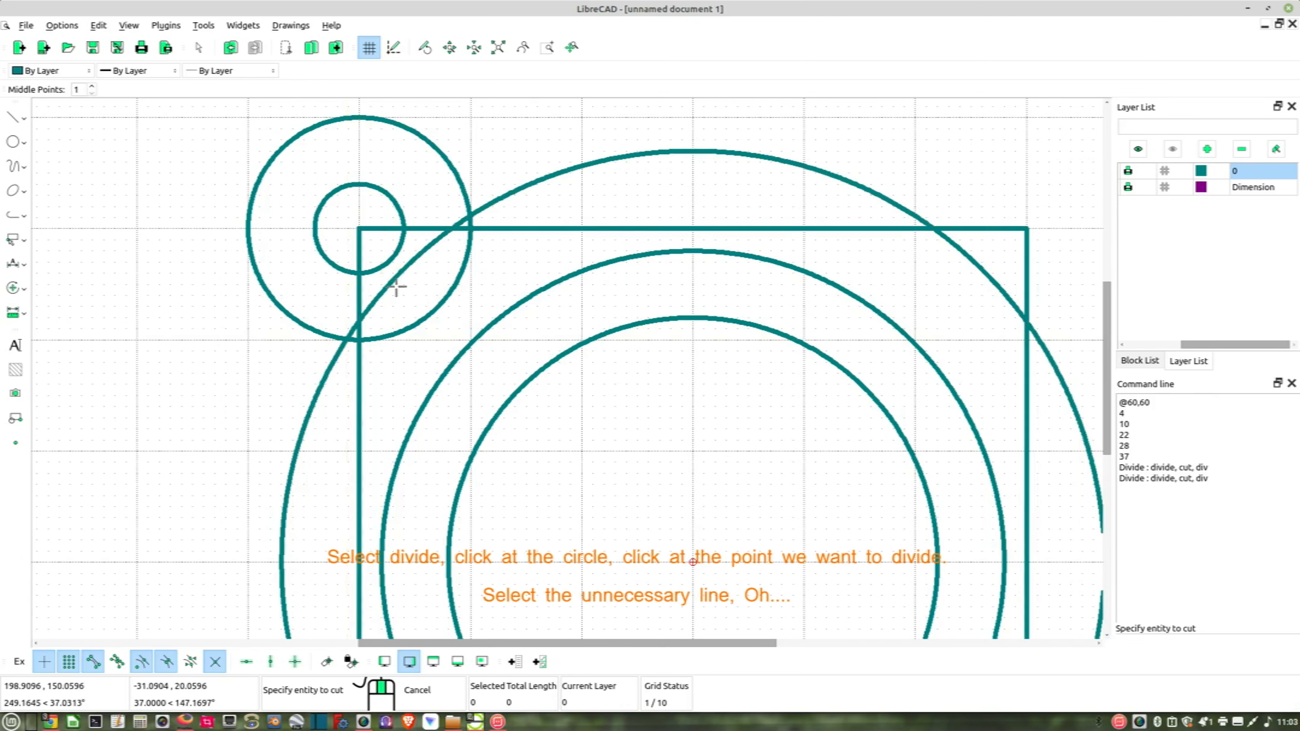
click(417, 254)
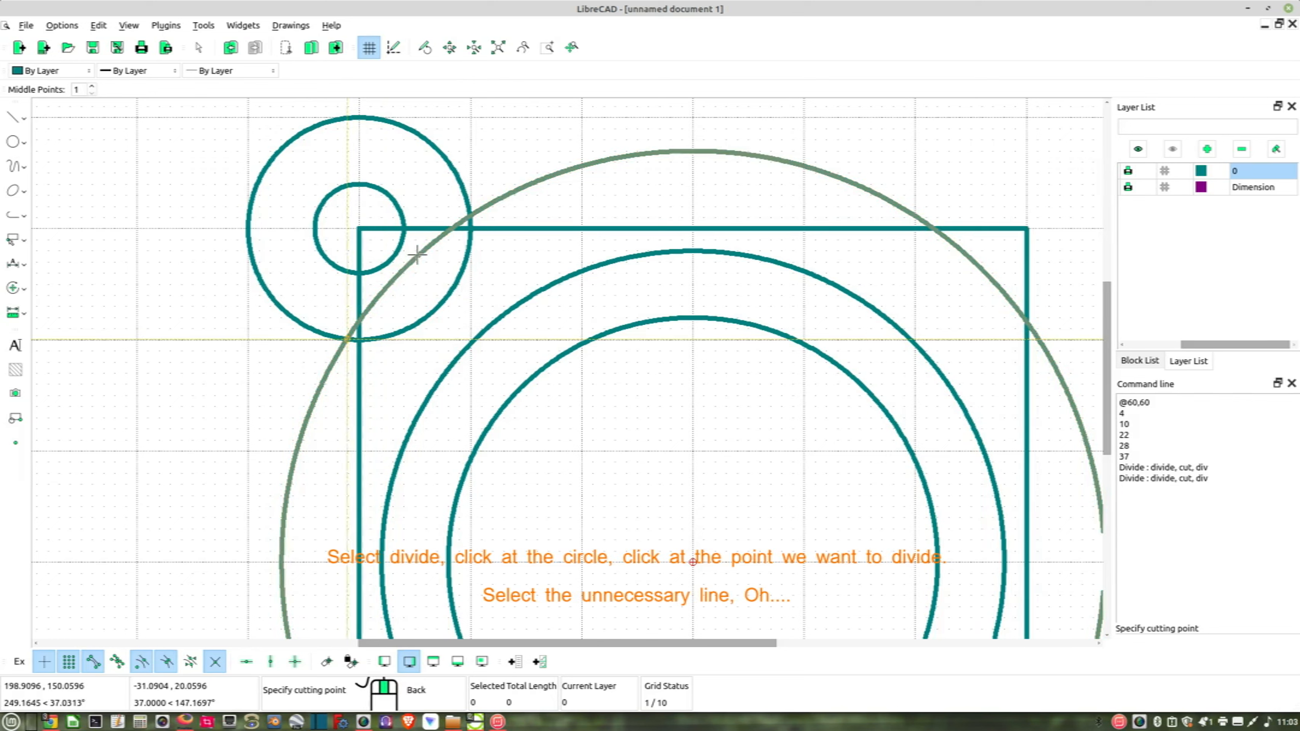
click(473, 217)
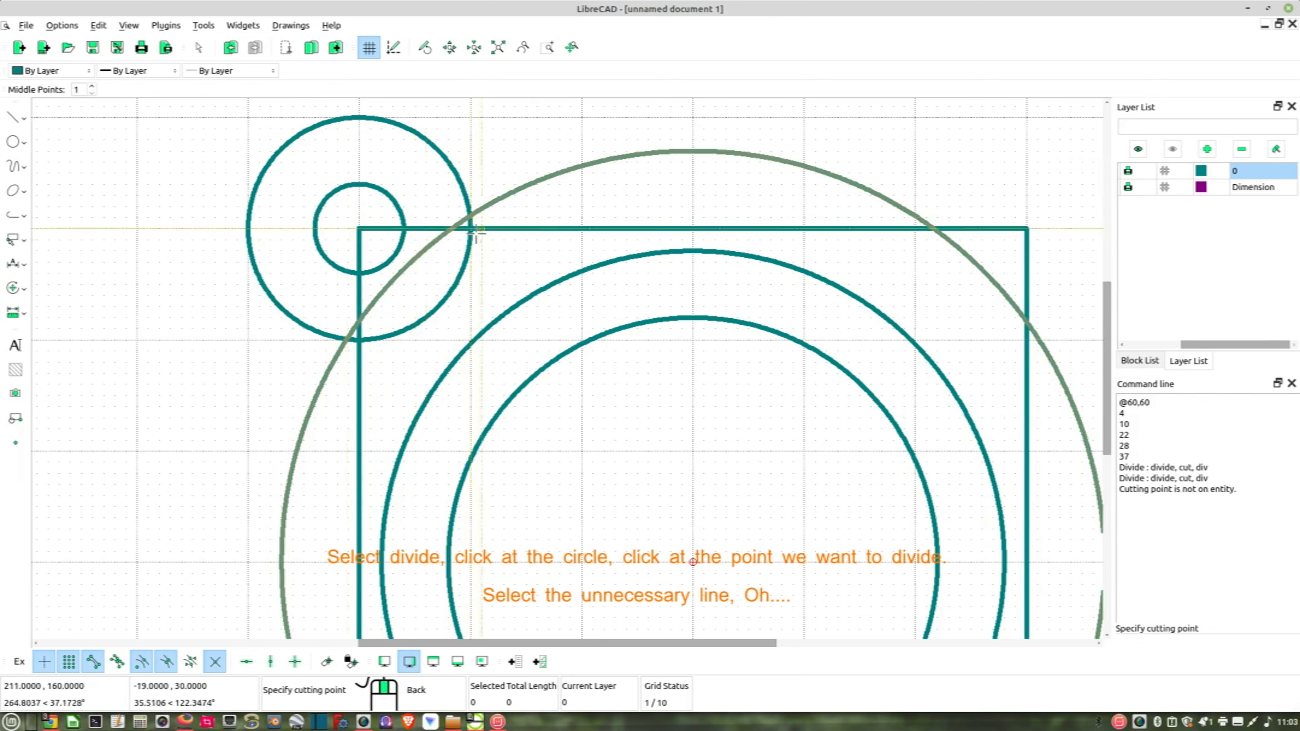
right_click(464, 249)
right_click(463, 264)
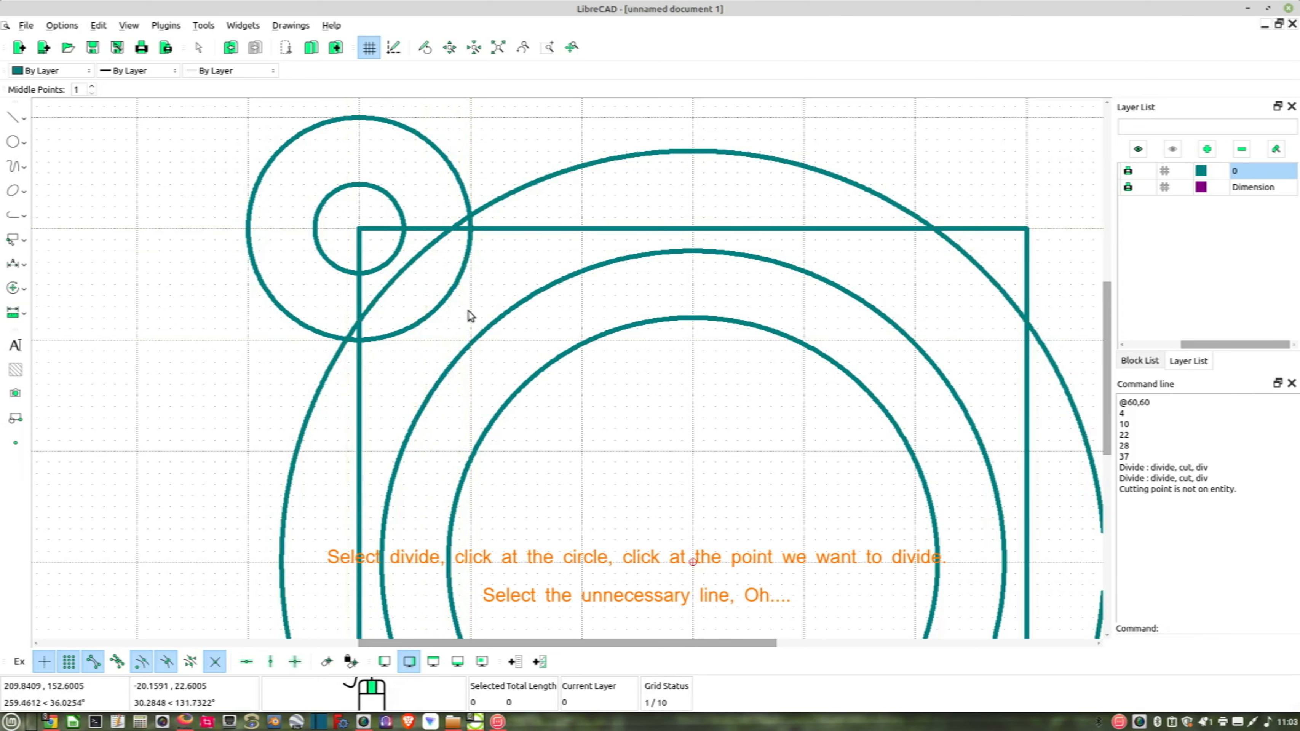
- Delete the arc of the radius 10 corner circle that lies inside the radius 37 circle
drag(471, 317, 383, 273)
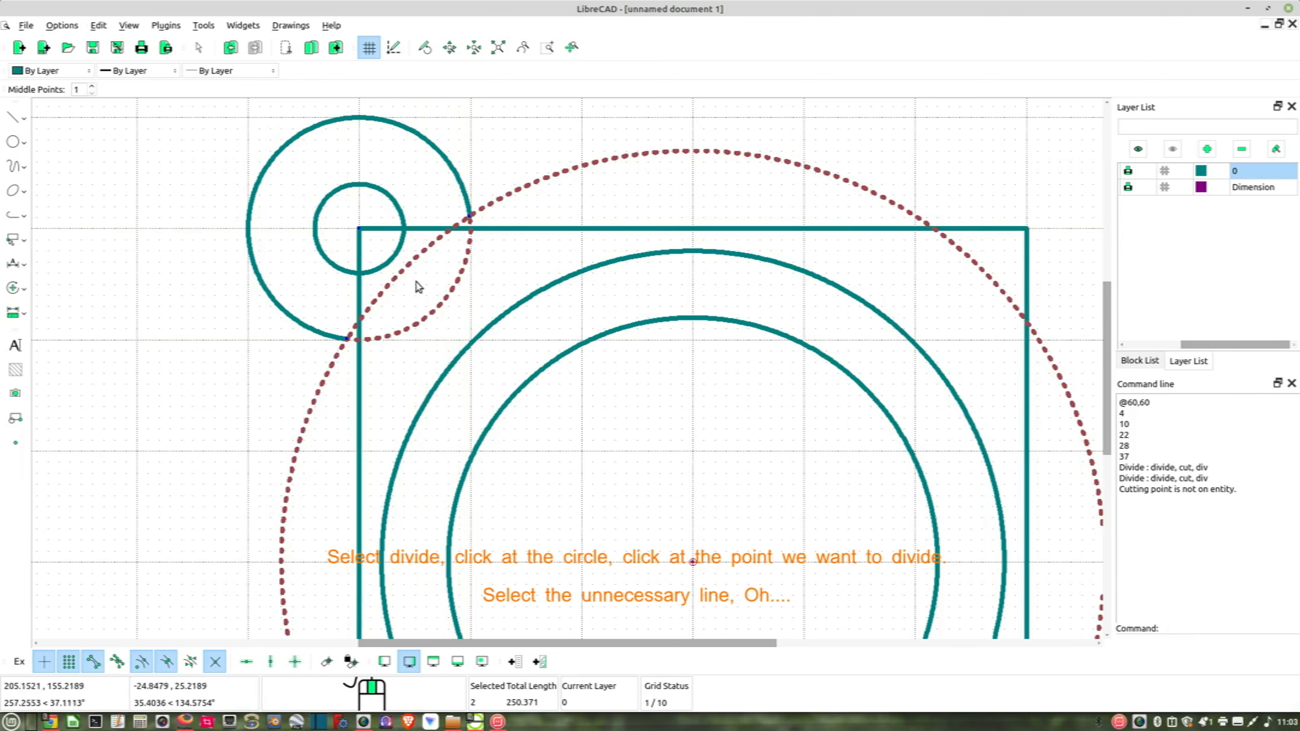
key(Escape)
click(446, 308)
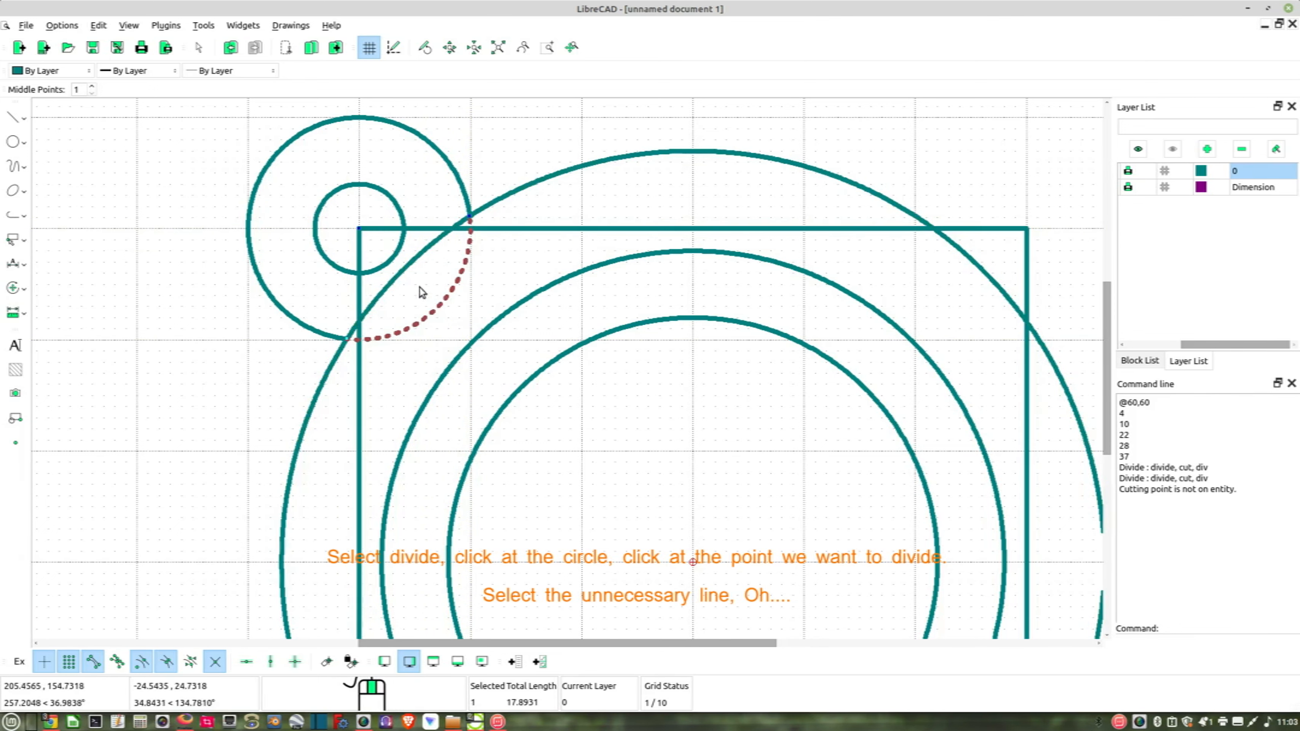
key(Delete)
click(403, 272)
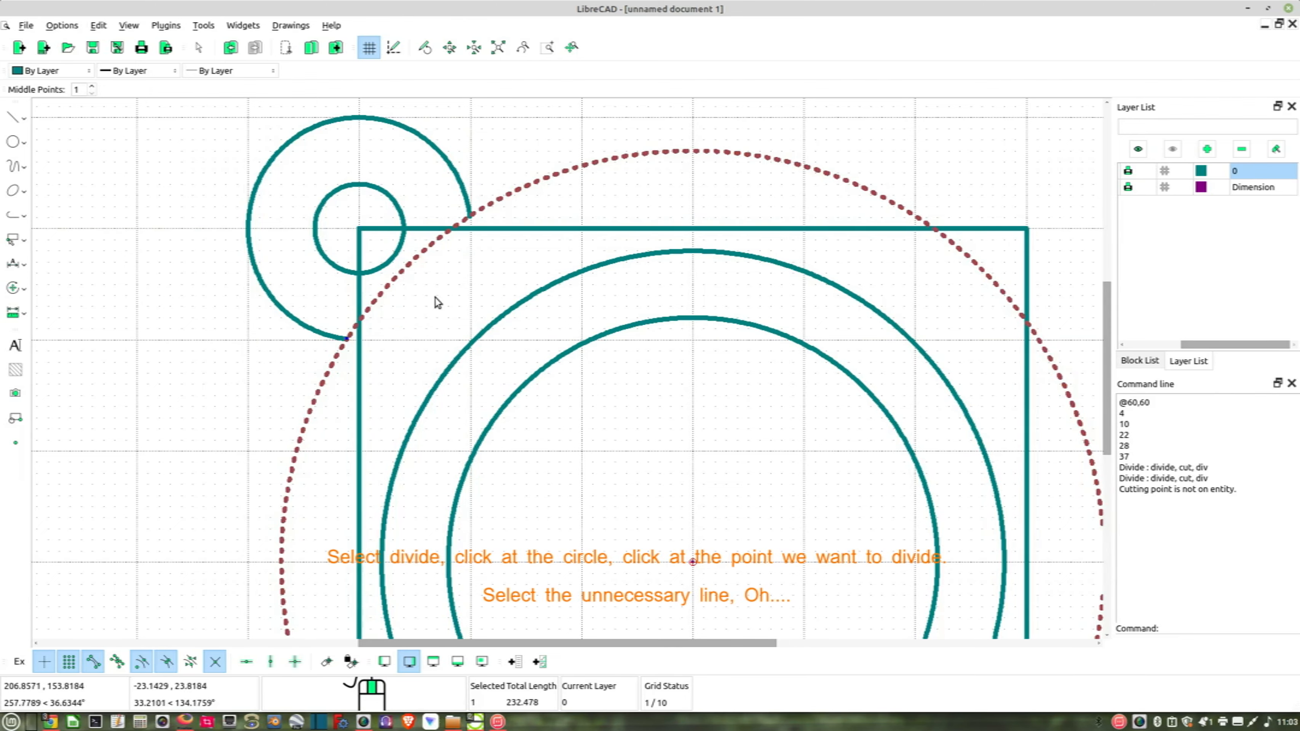
key(Escape)
- Divide the radius 37 circle at its upper intersection with the radius 10 corner arc and end the Divide command
scroll(438, 278, down, 1)
middle_drag(459, 291, 444, 333)
scroll(444, 333, up, 1)
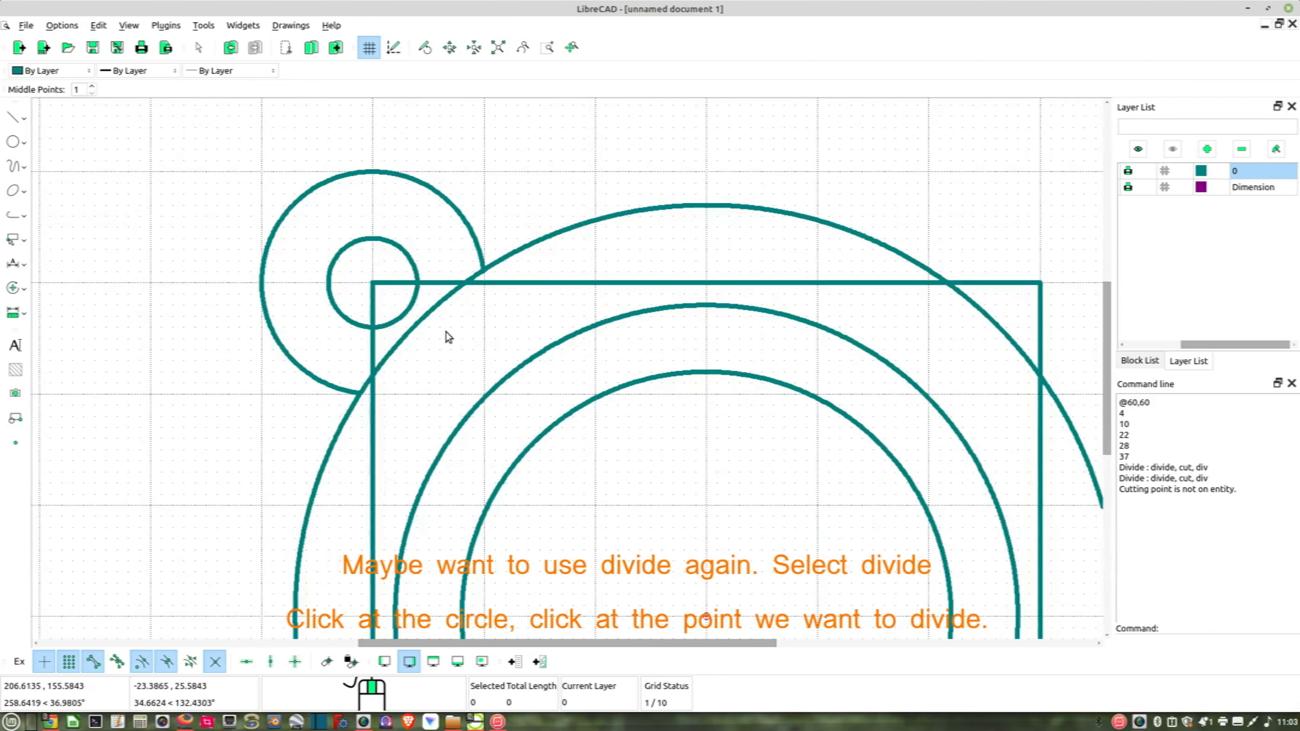
click(15, 288)
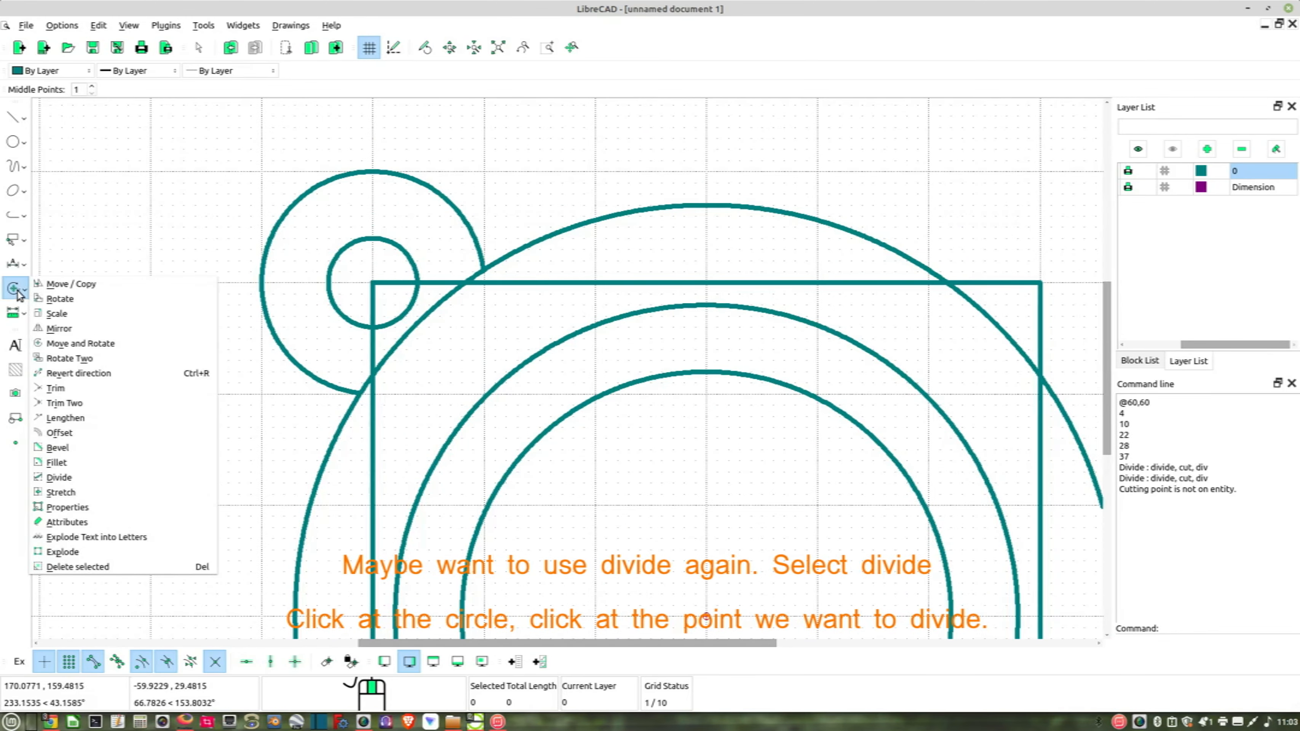
click(75, 479)
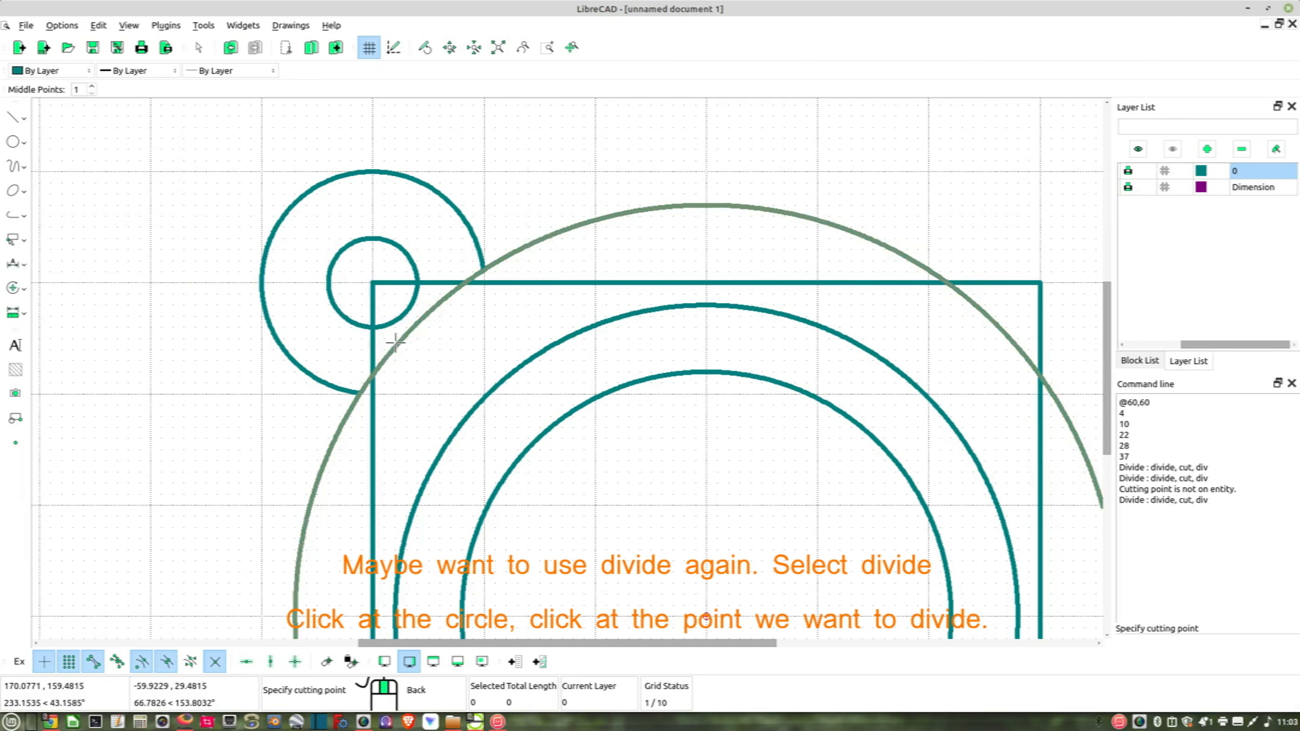
click(434, 307)
click(483, 271)
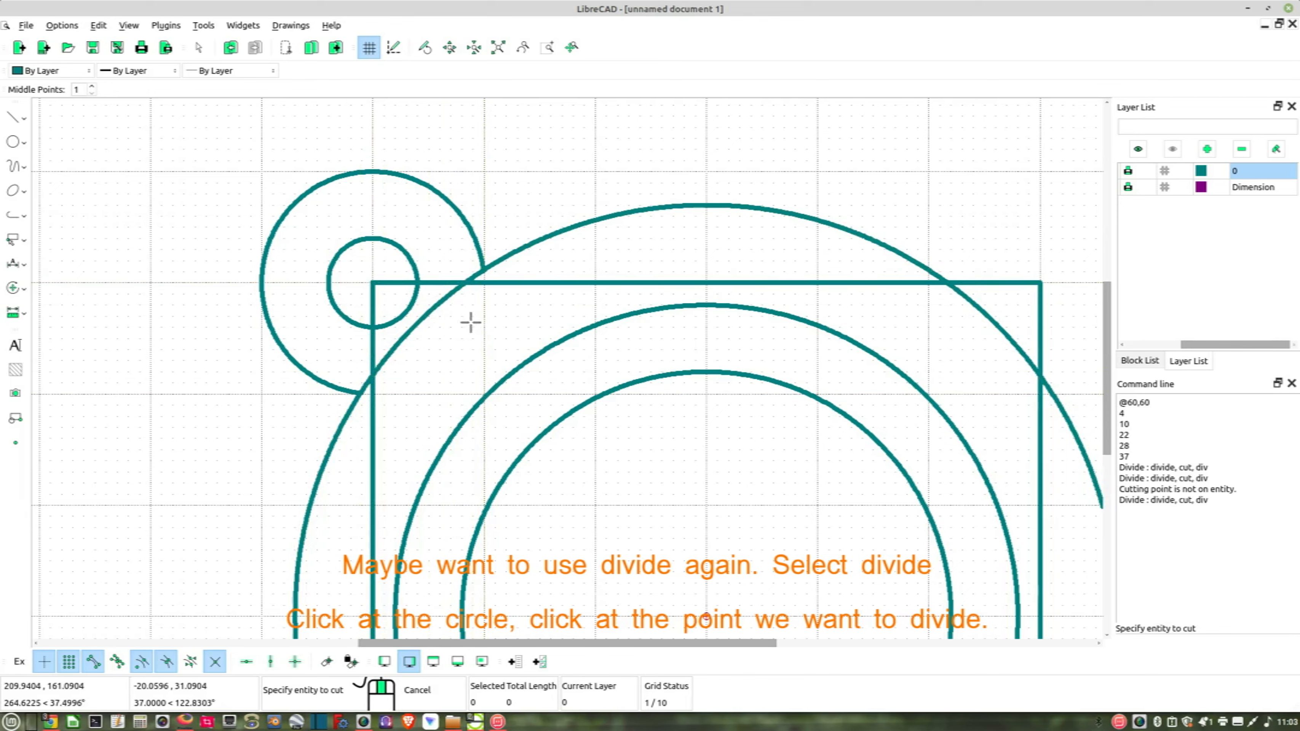
right_click(468, 323)
- Delete the short arc of the radius 37 circle that lies inside the corner lobe
drag(442, 331, 417, 316)
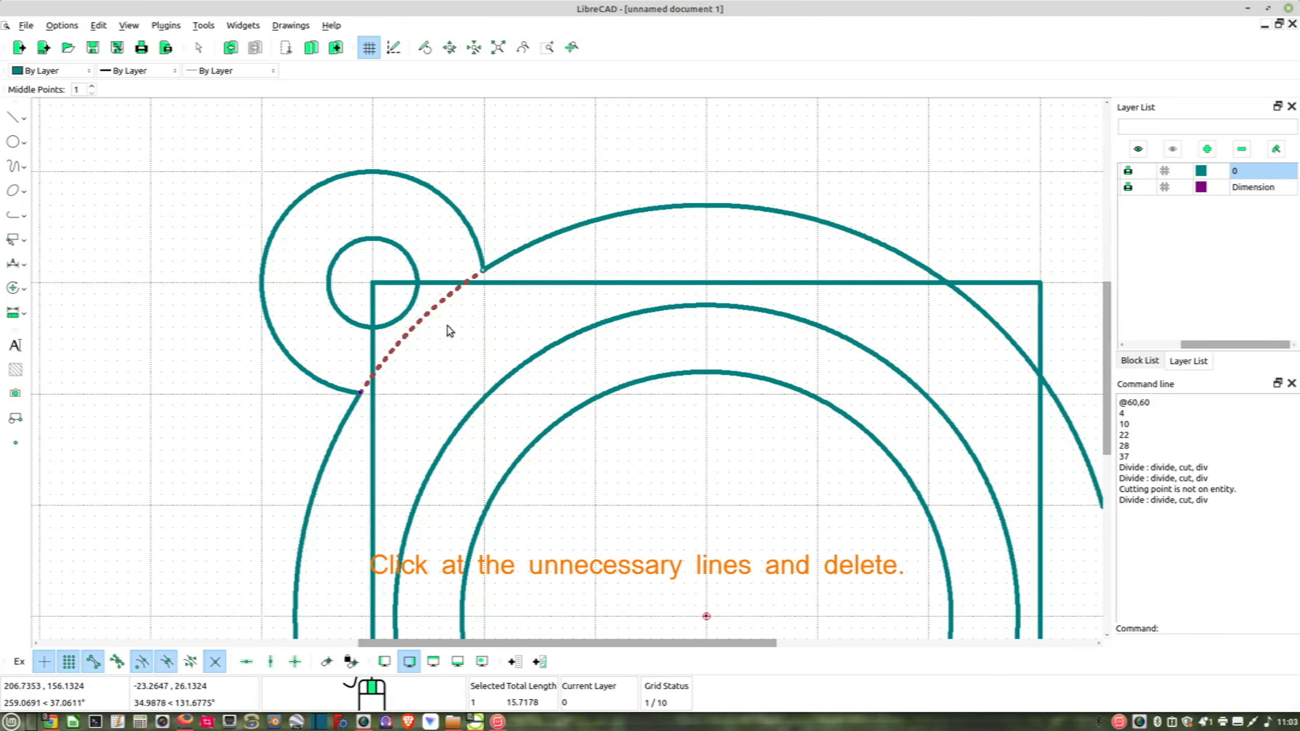
key(Delete)
scroll(498, 339, down, 3)
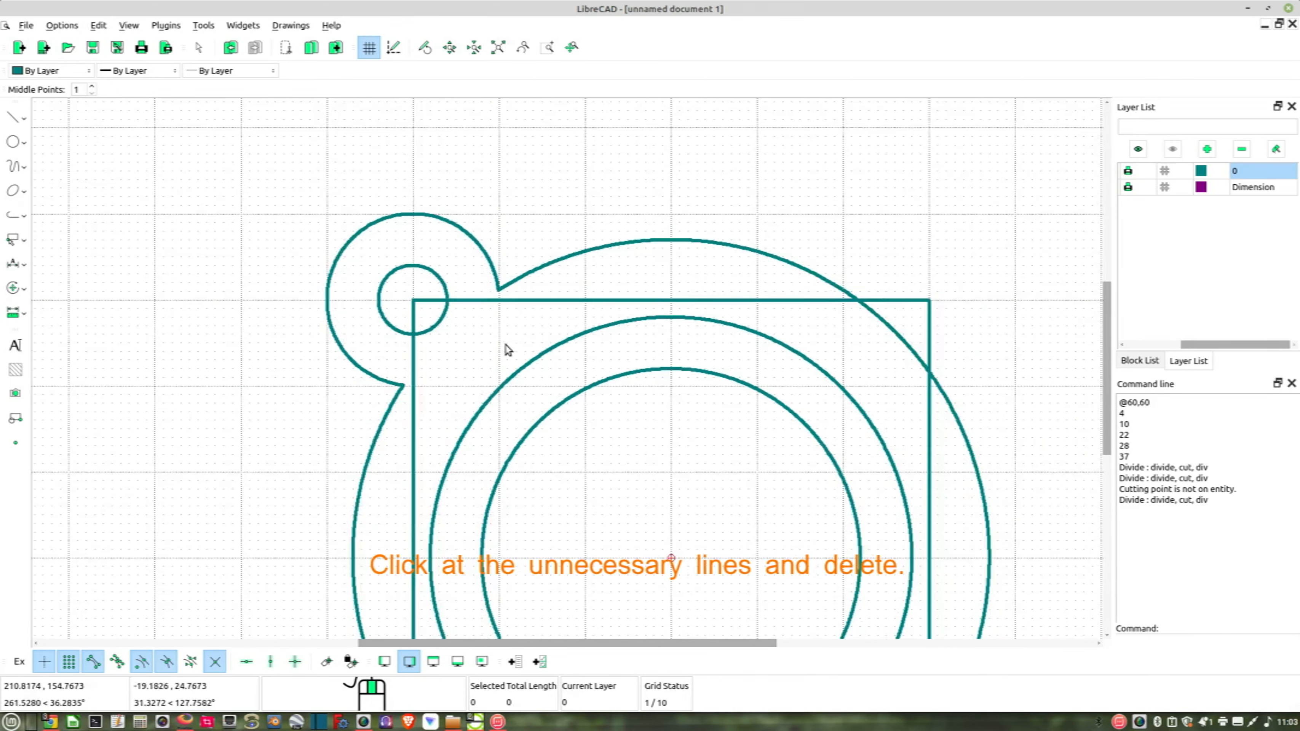
- Fillet the lower junction of the corner arc and the radius 37 arc with radius 15 and trimming on
scroll(396, 328, up, 4)
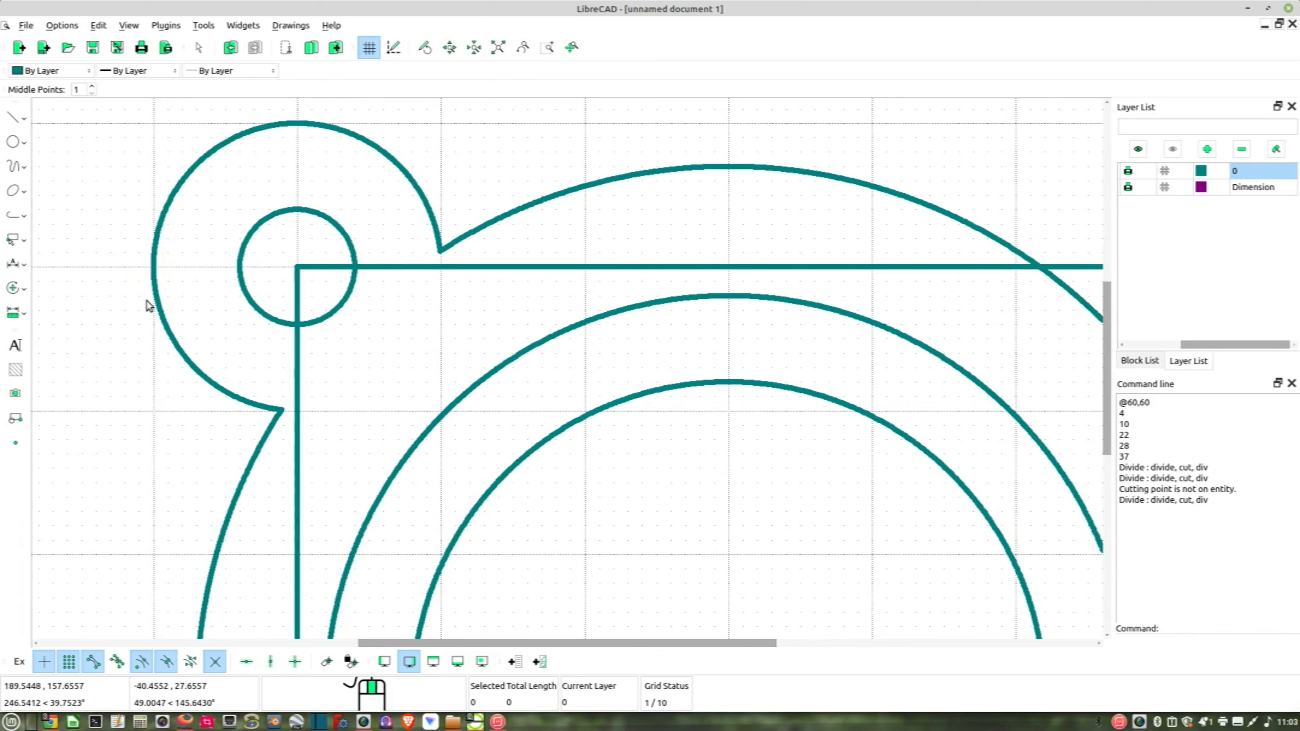
click(22, 290)
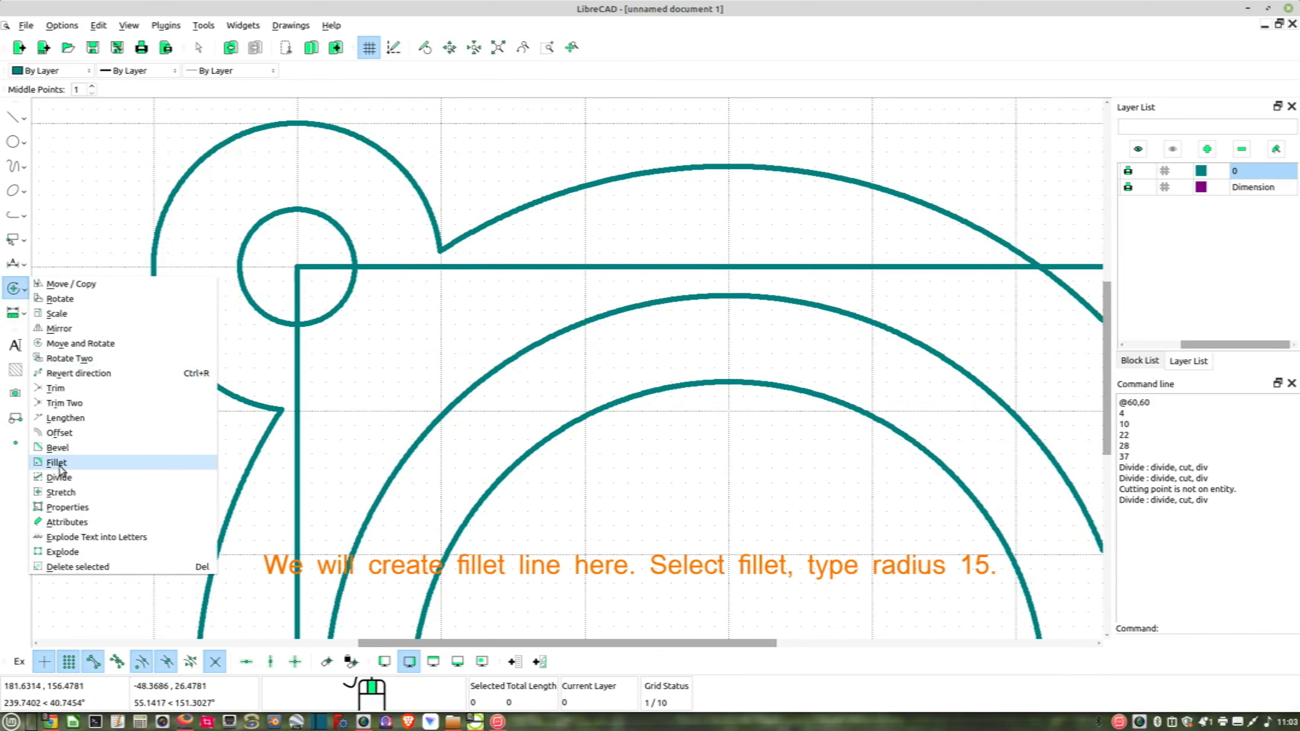
click(72, 467)
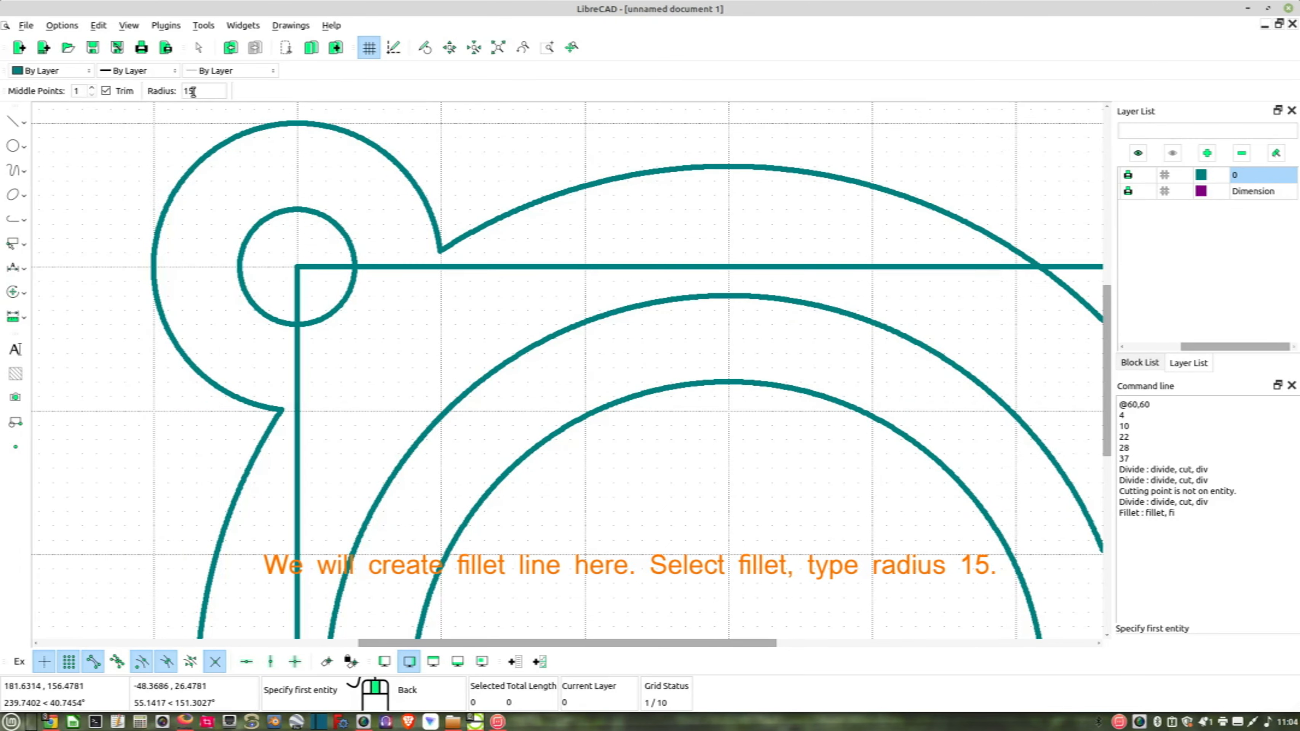
mouse_move(283, 328)
middle_down()
mouse_move(319, 307)
mouse_move(365, 364)
middle_up()
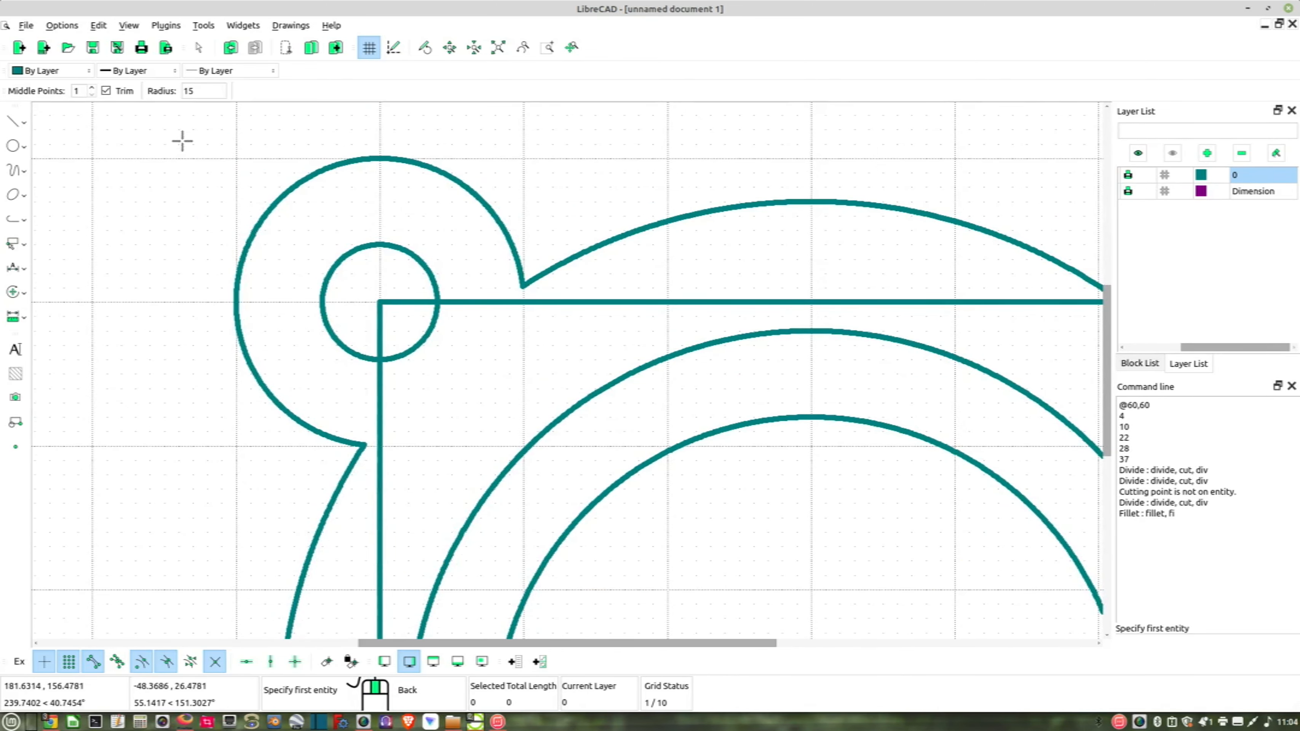
middle_drag(278, 334, 287, 287)
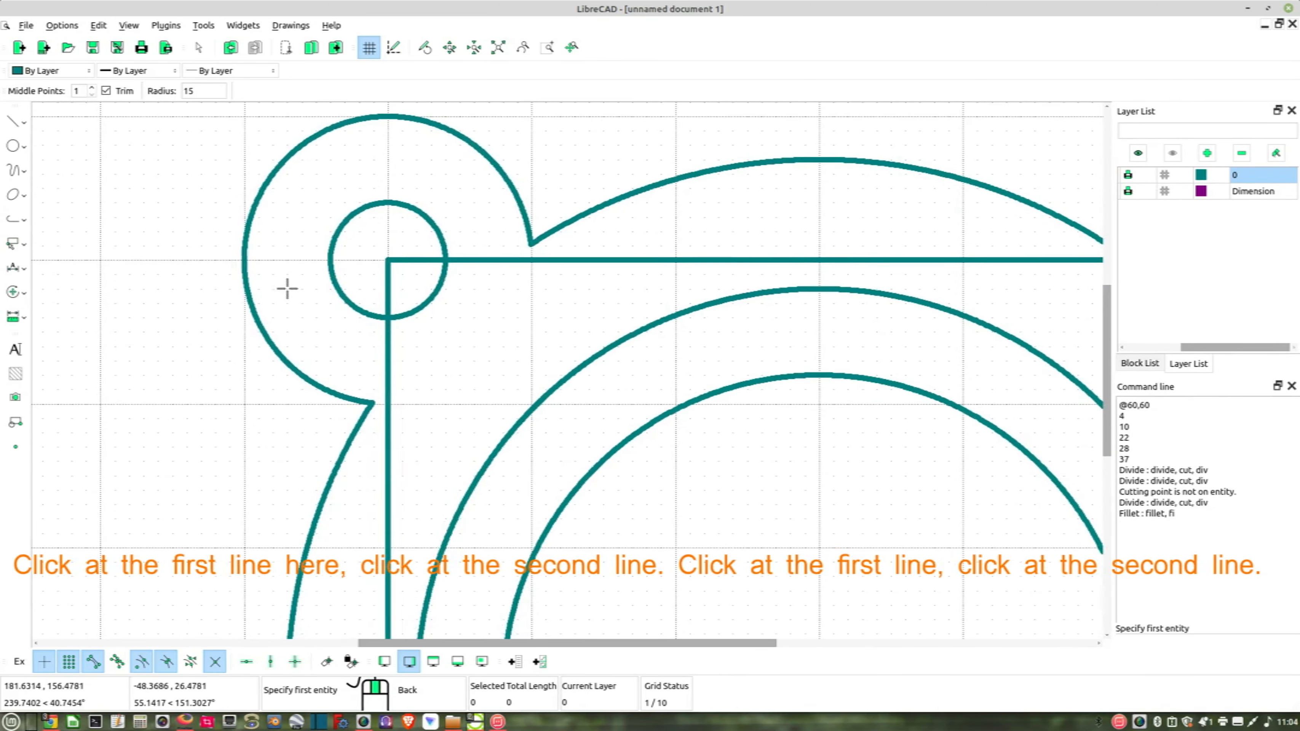
click(300, 376)
middle_drag(316, 411, 356, 342)
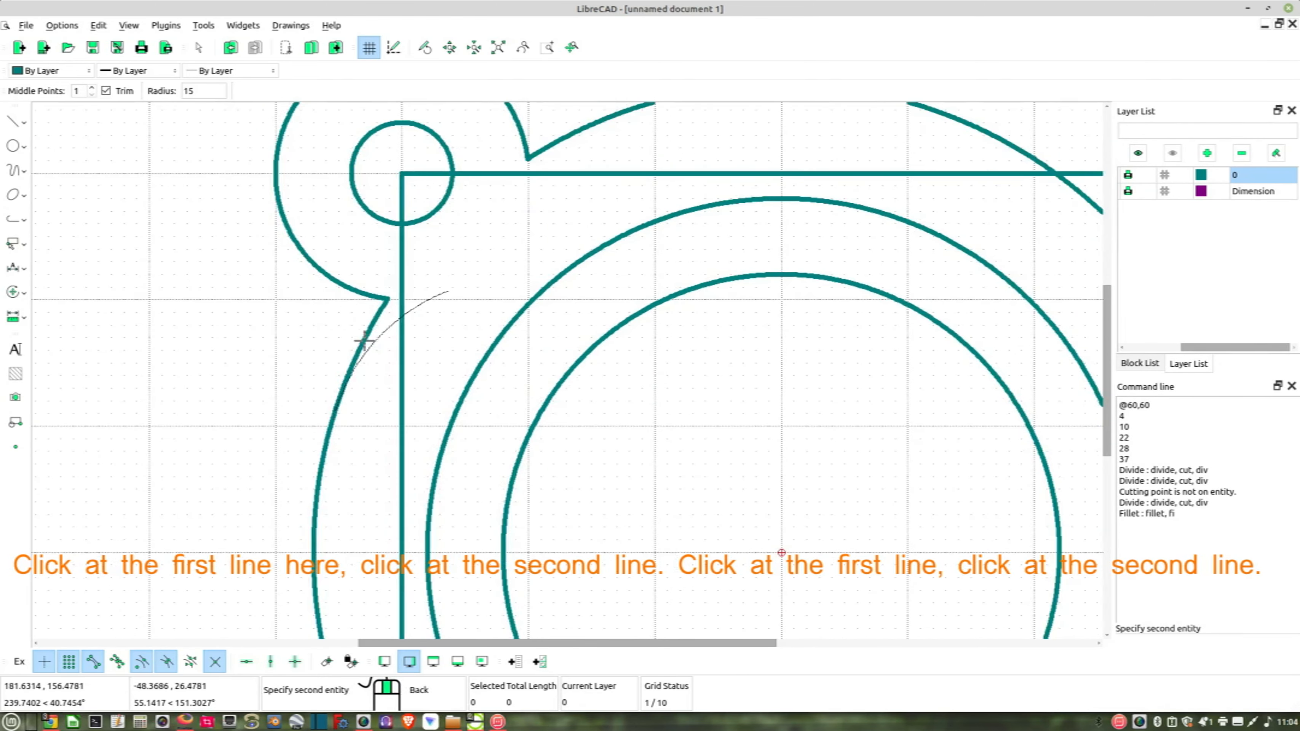
click(352, 353)
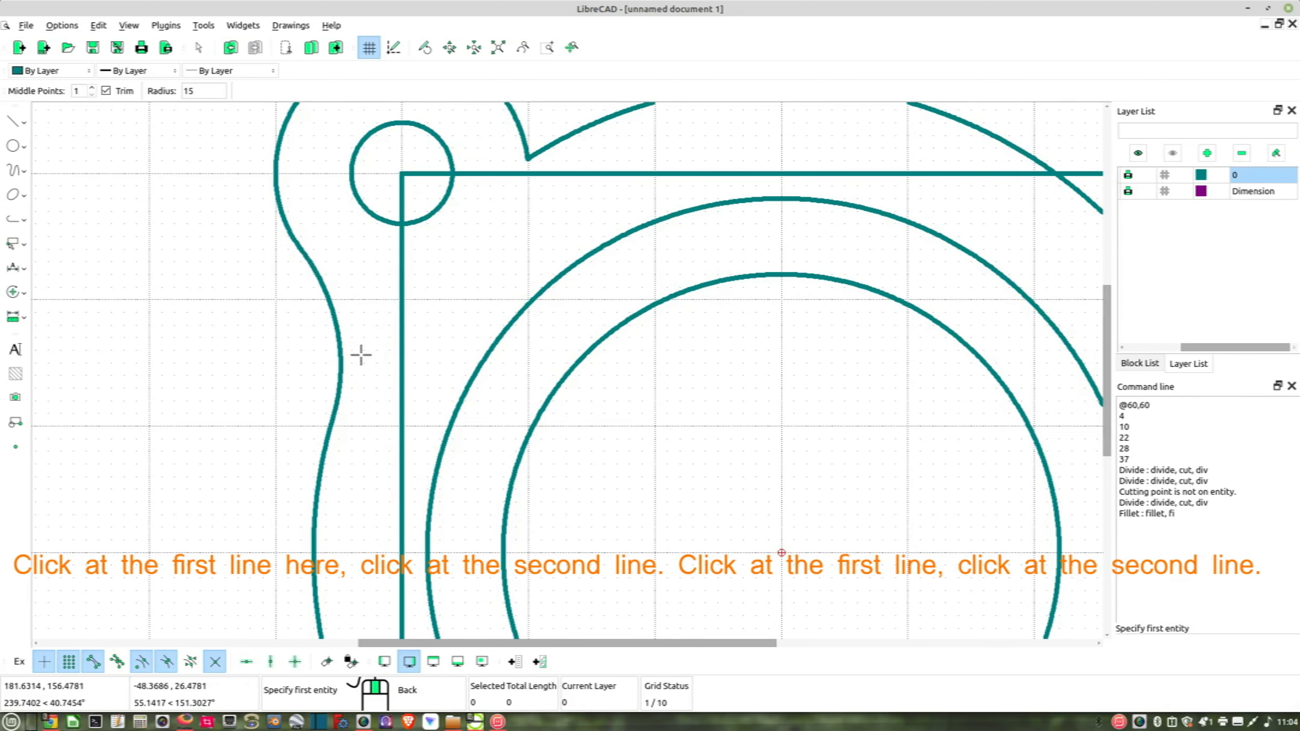
- Fillet the upper junction of the corner arc and the radius 37 arc with radius 15 and end the Fillet command
scroll(310, 435, down, 1)
click(469, 263)
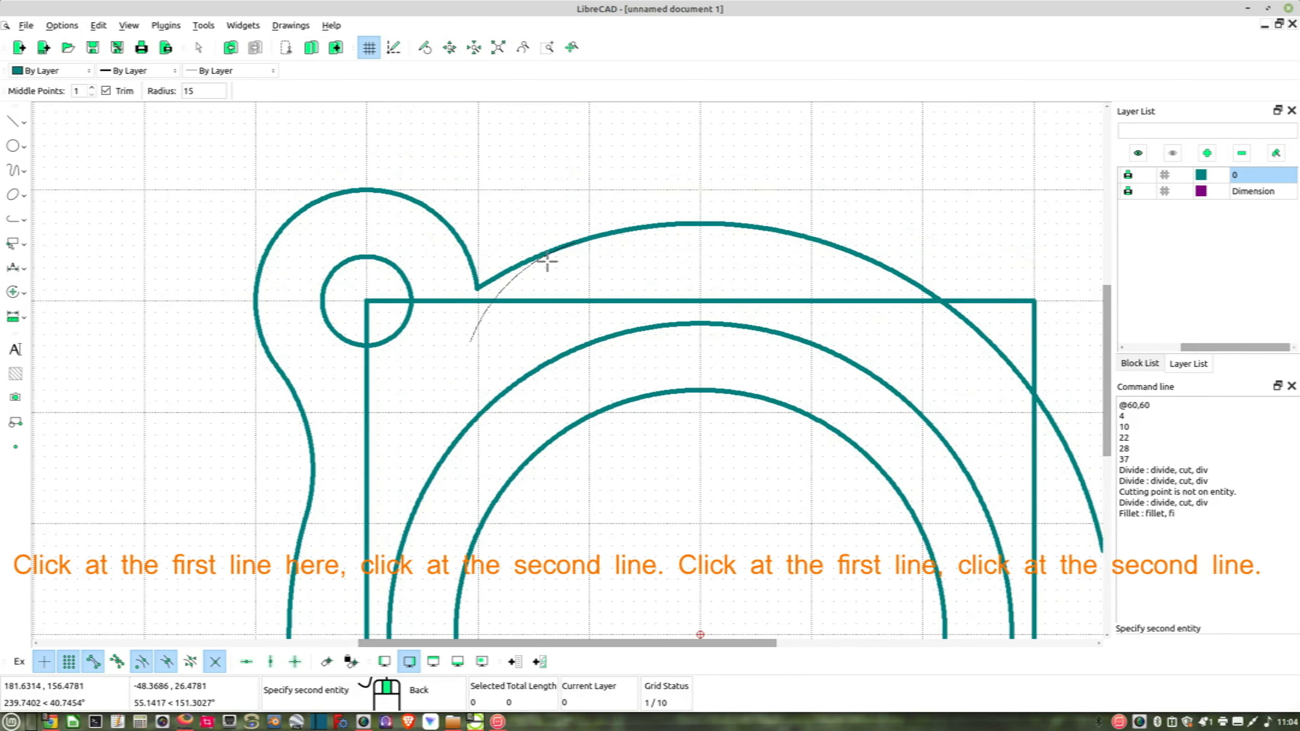
click(537, 254)
scroll(542, 259, down, 5)
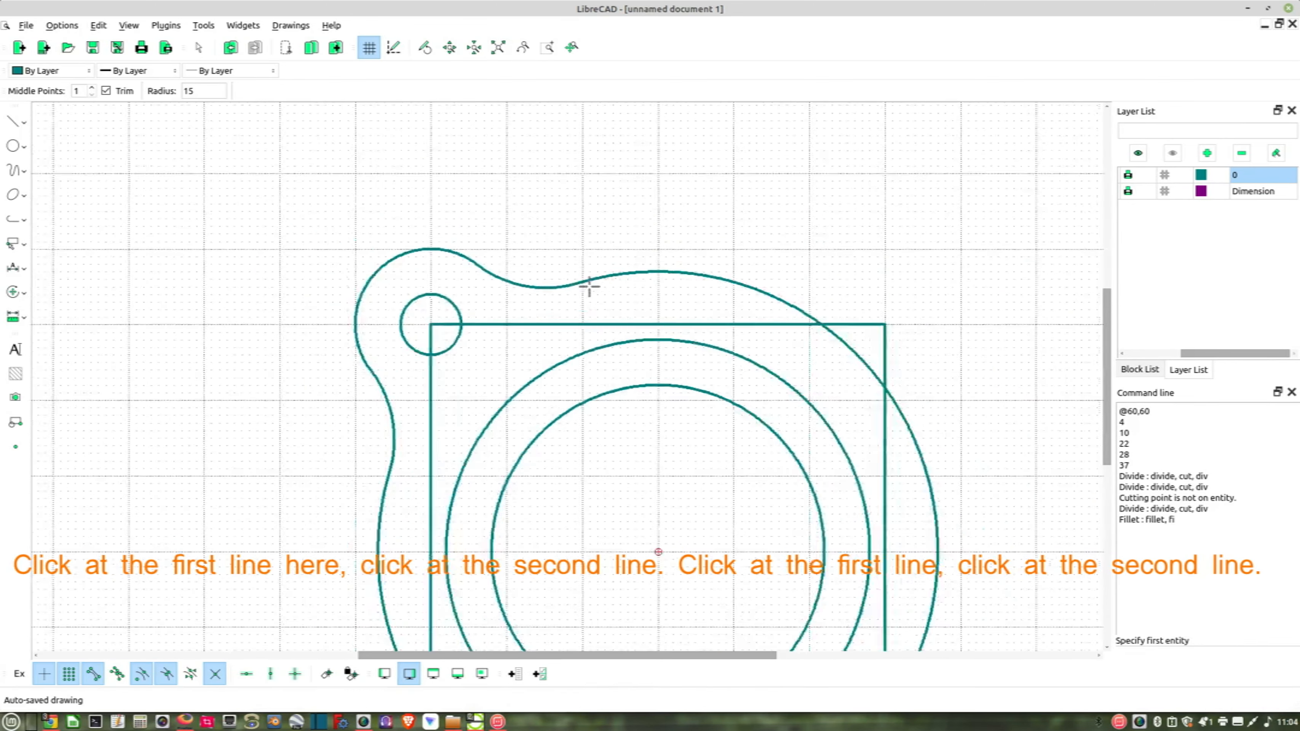
middle_drag(725, 468, 609, 392)
scroll(609, 392, down, 2)
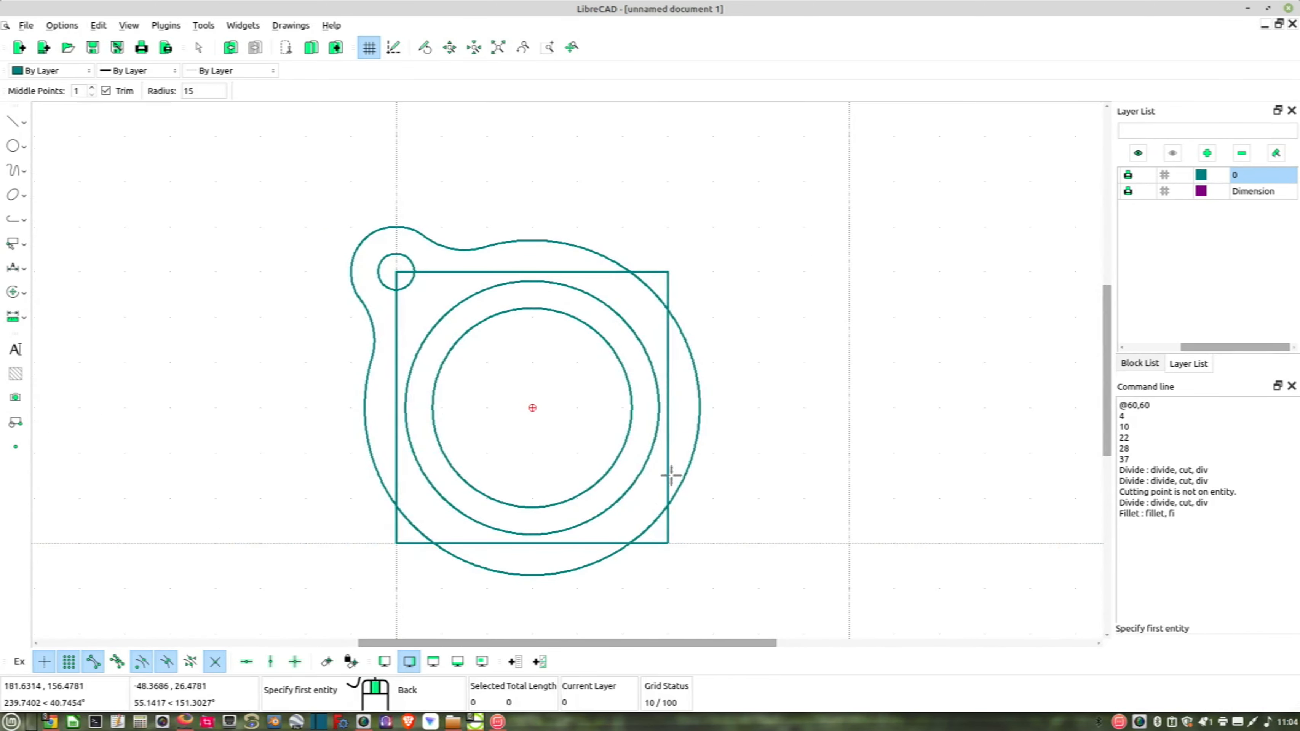
right_click(561, 381)
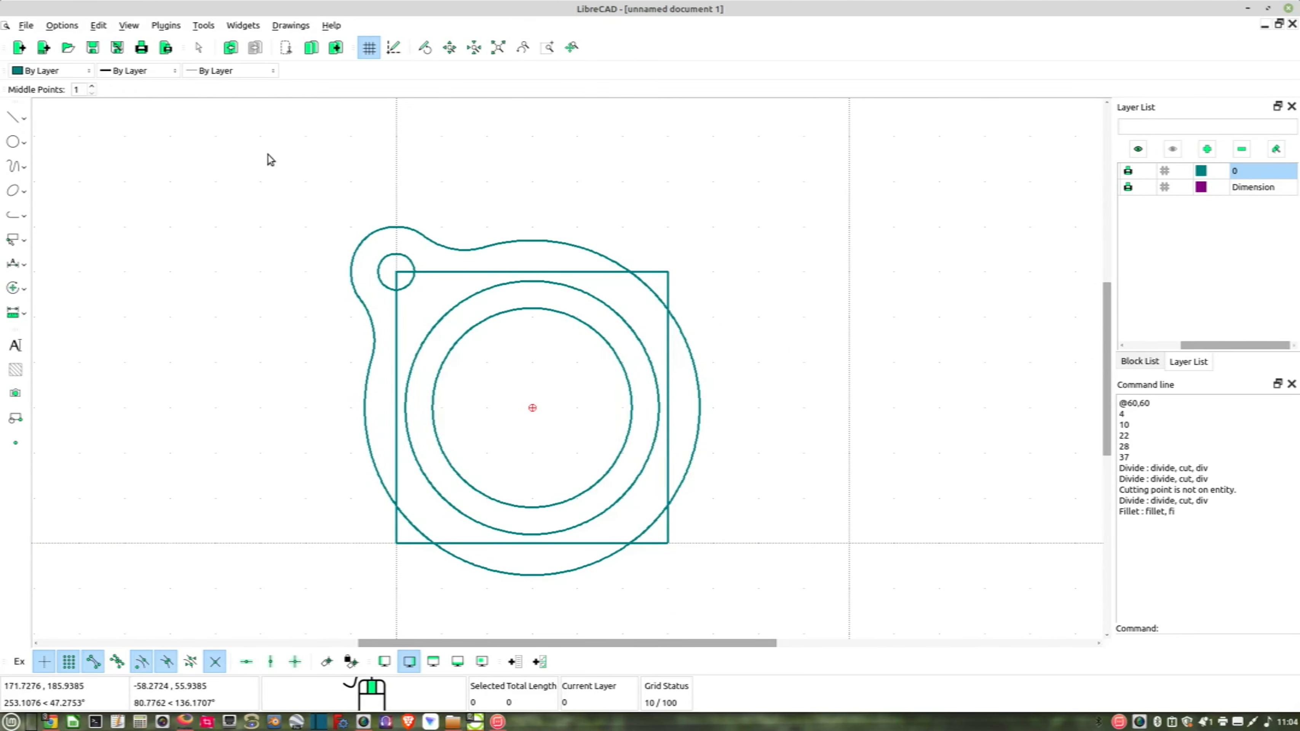
- Mirror the corner lobe, its fillets and radius 4 circle about the square's vertical centerline, keeping the original
drag(267, 153, 510, 420)
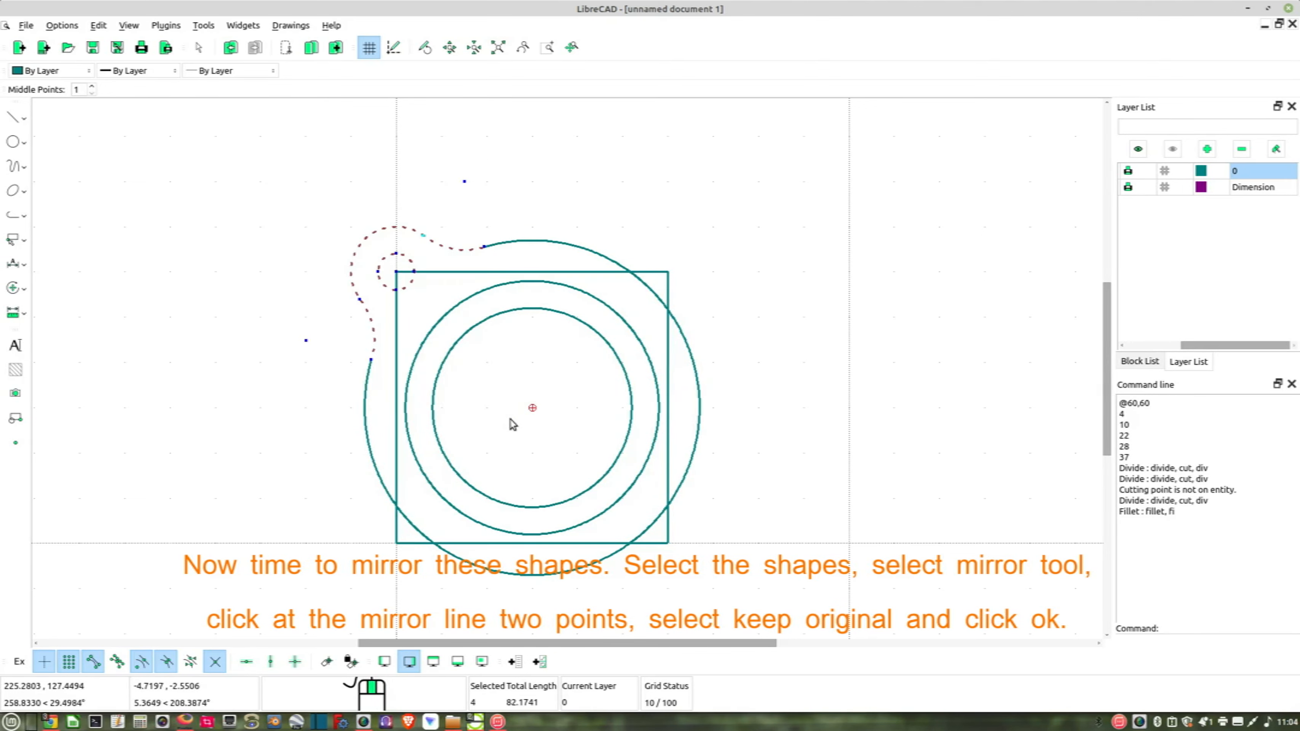
click(16, 291)
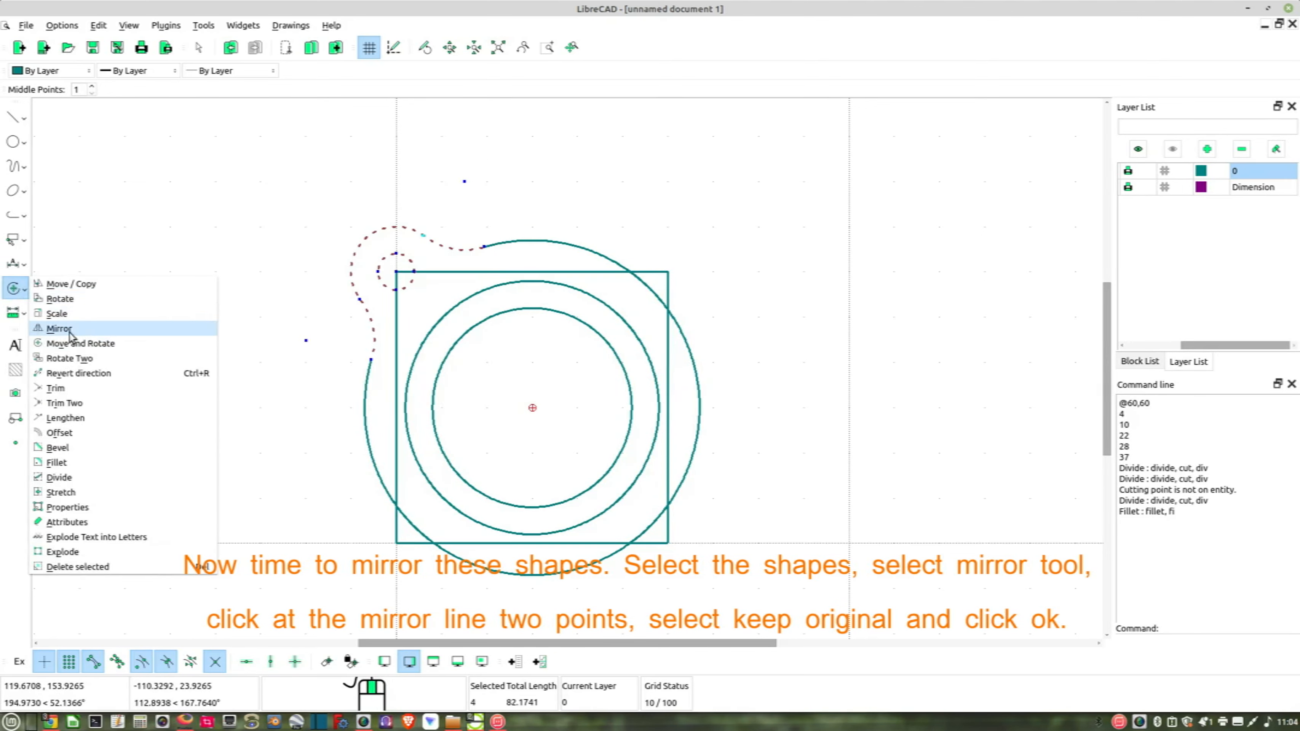
click(82, 333)
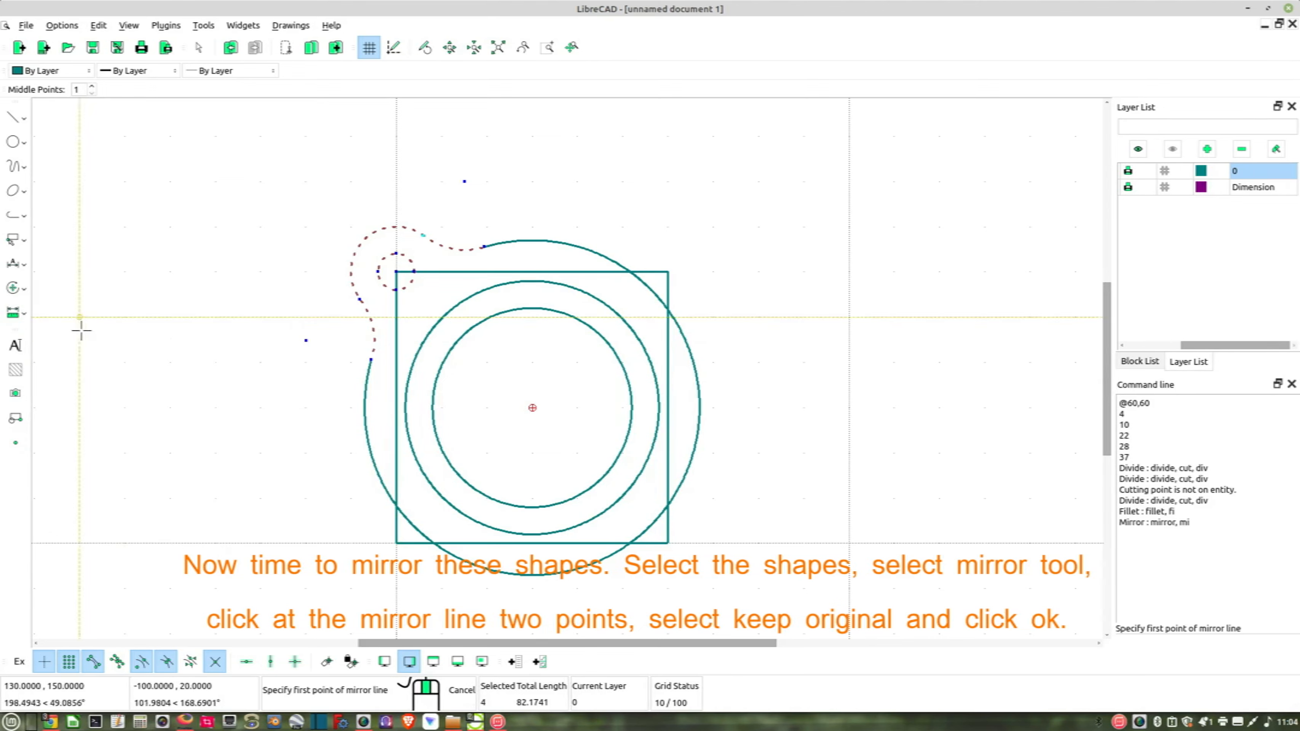
click(532, 271)
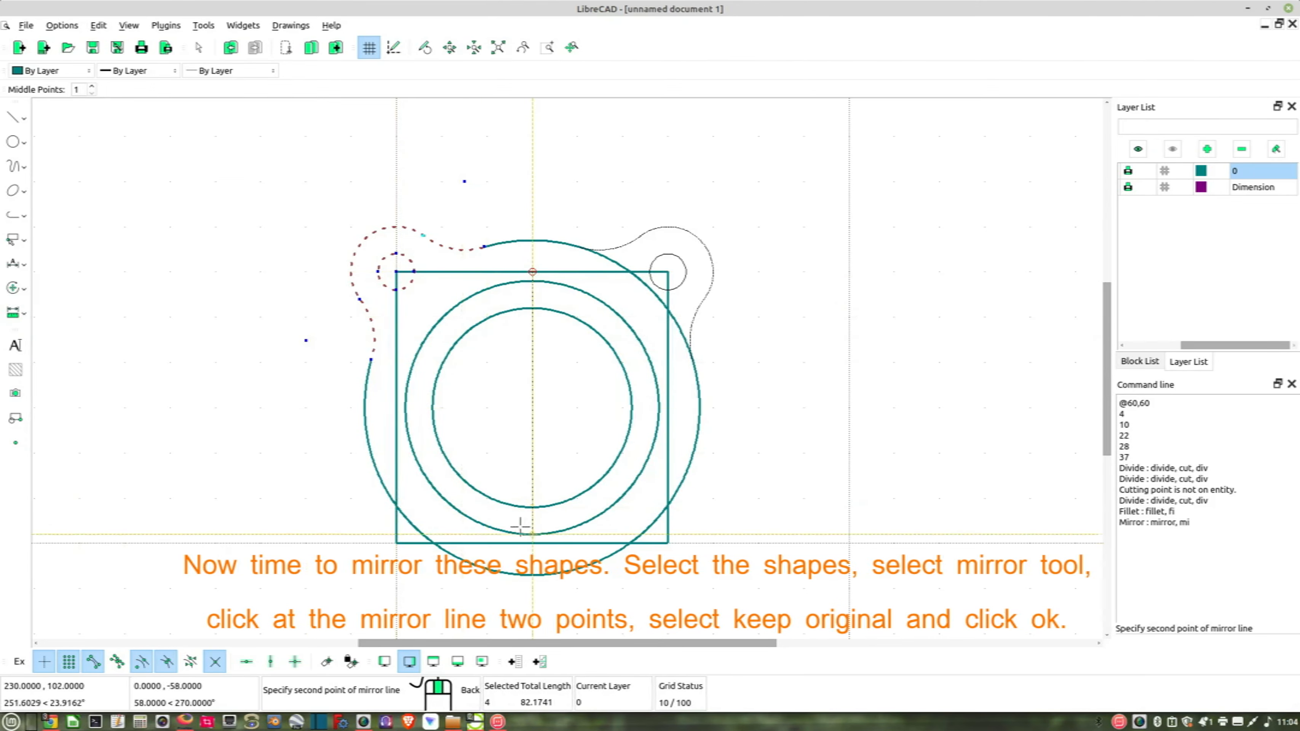
click(532, 542)
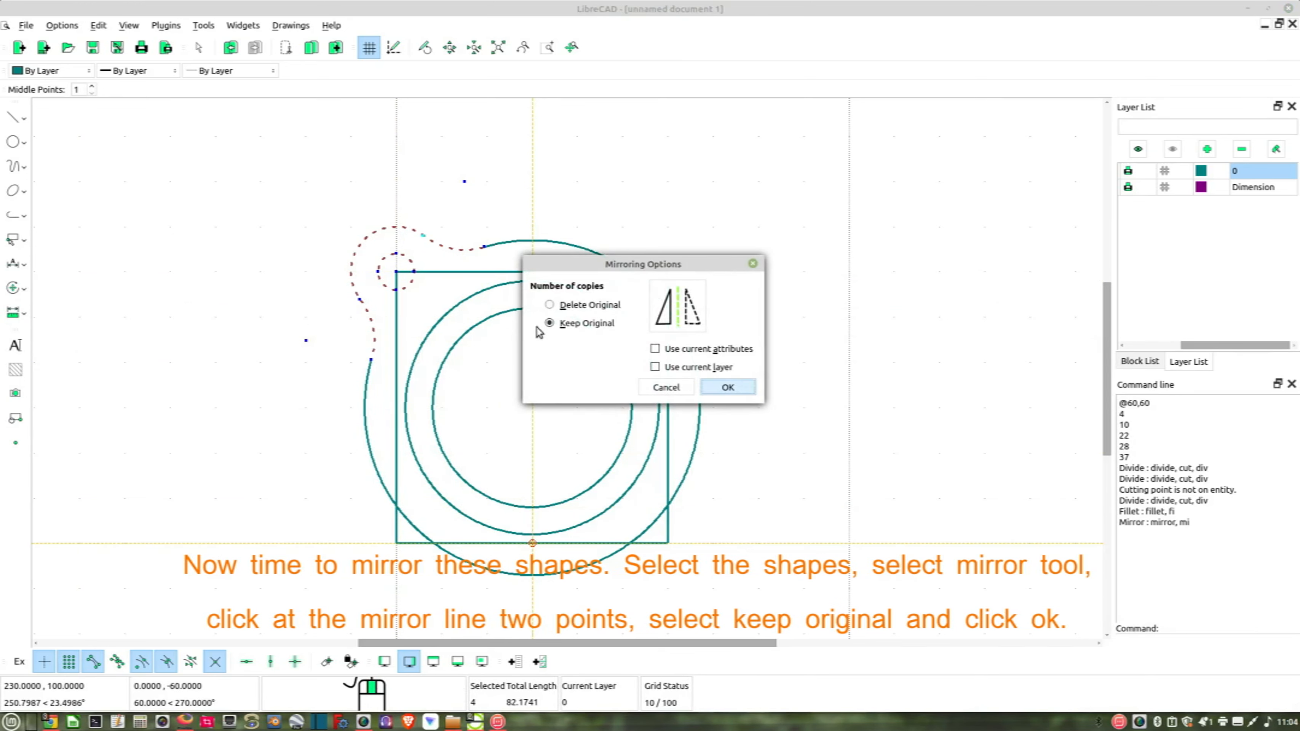
click(727, 387)
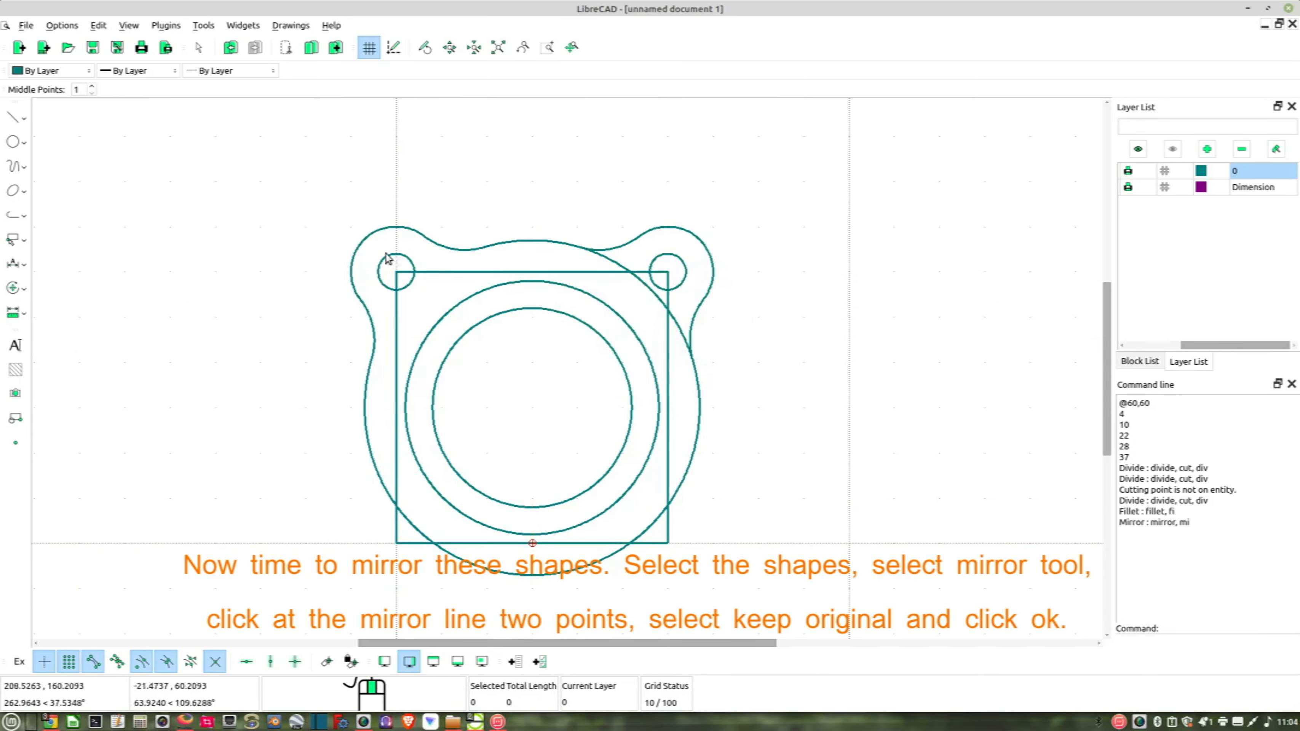
- Mirror both upper corner lobes with their fillets and radius 4 circles about the square's horizontal centerline, keeping the original
drag(213, 150, 566, 416)
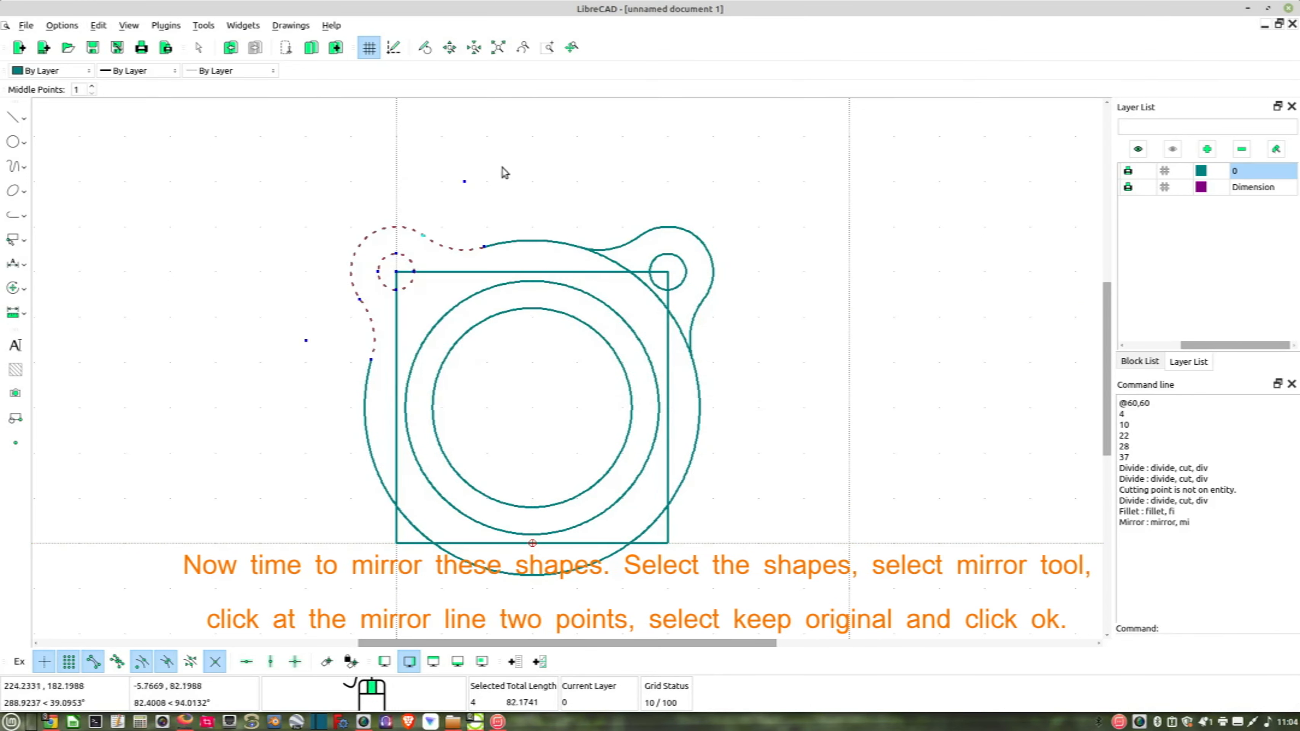
drag(498, 159, 824, 395)
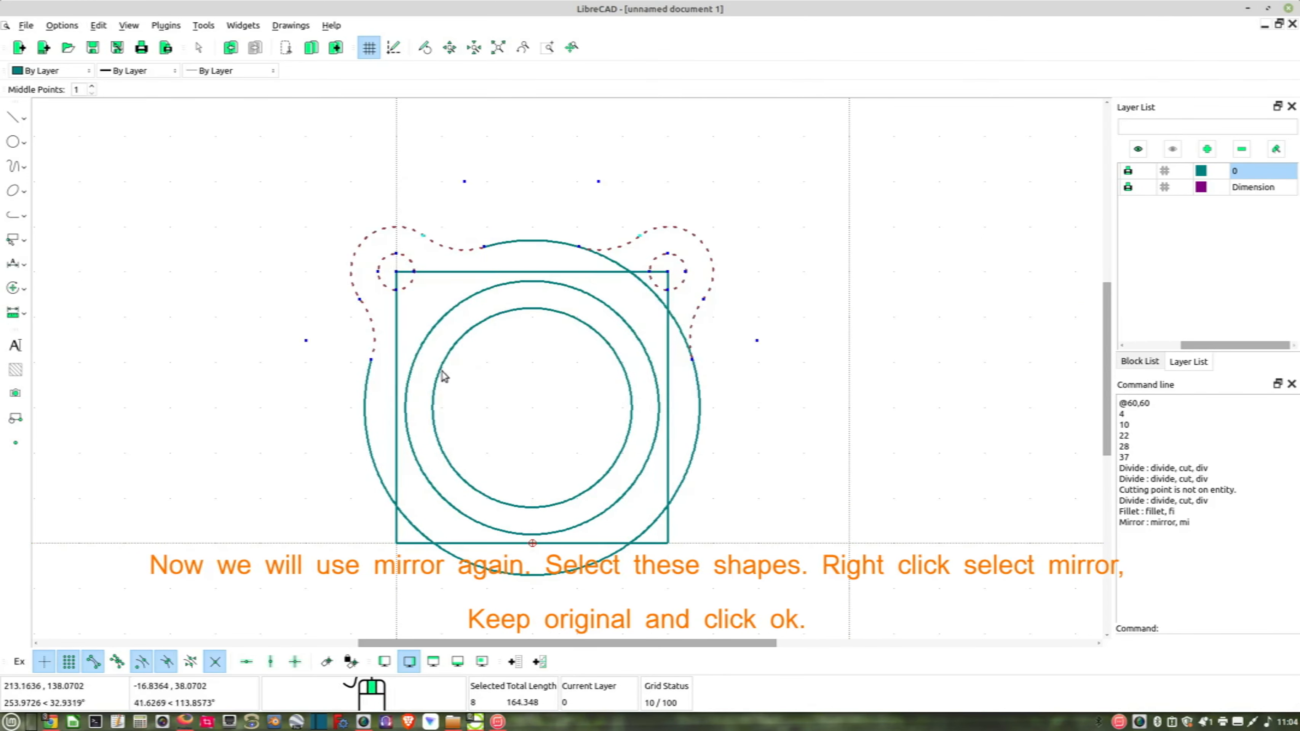
right_click(206, 314)
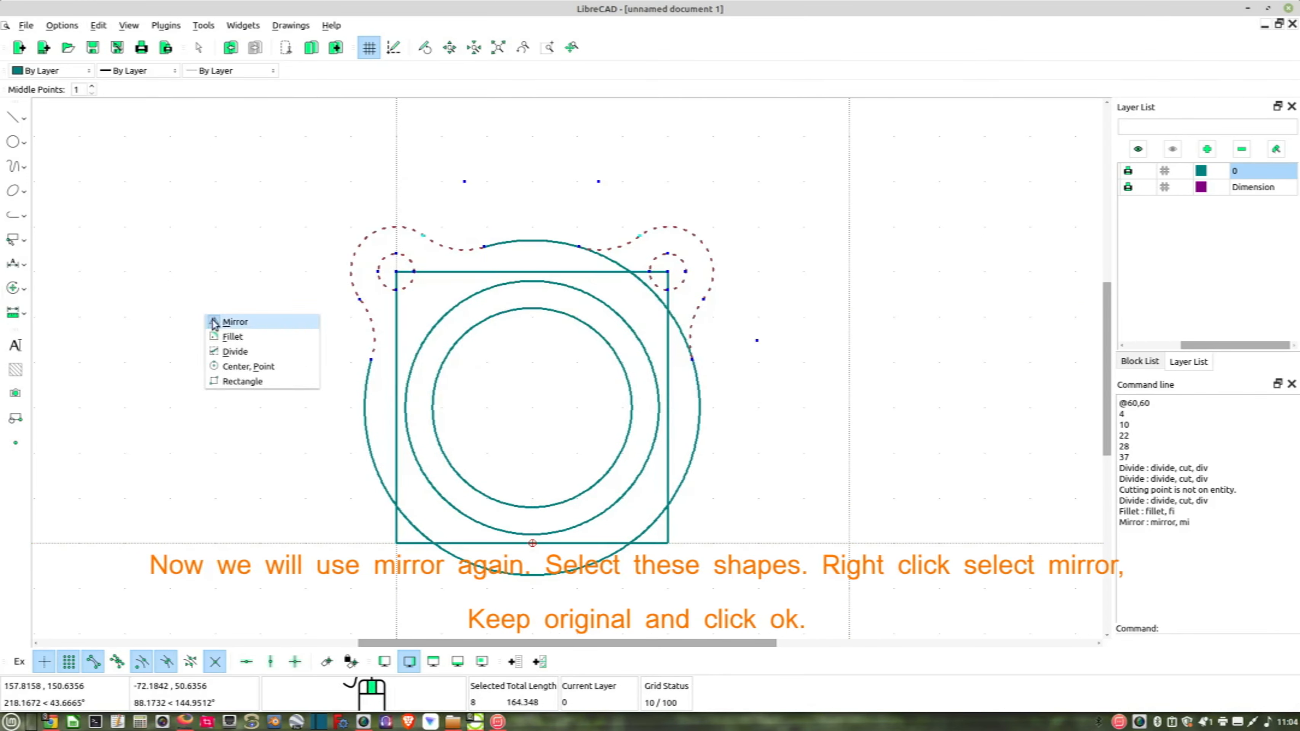
click(237, 322)
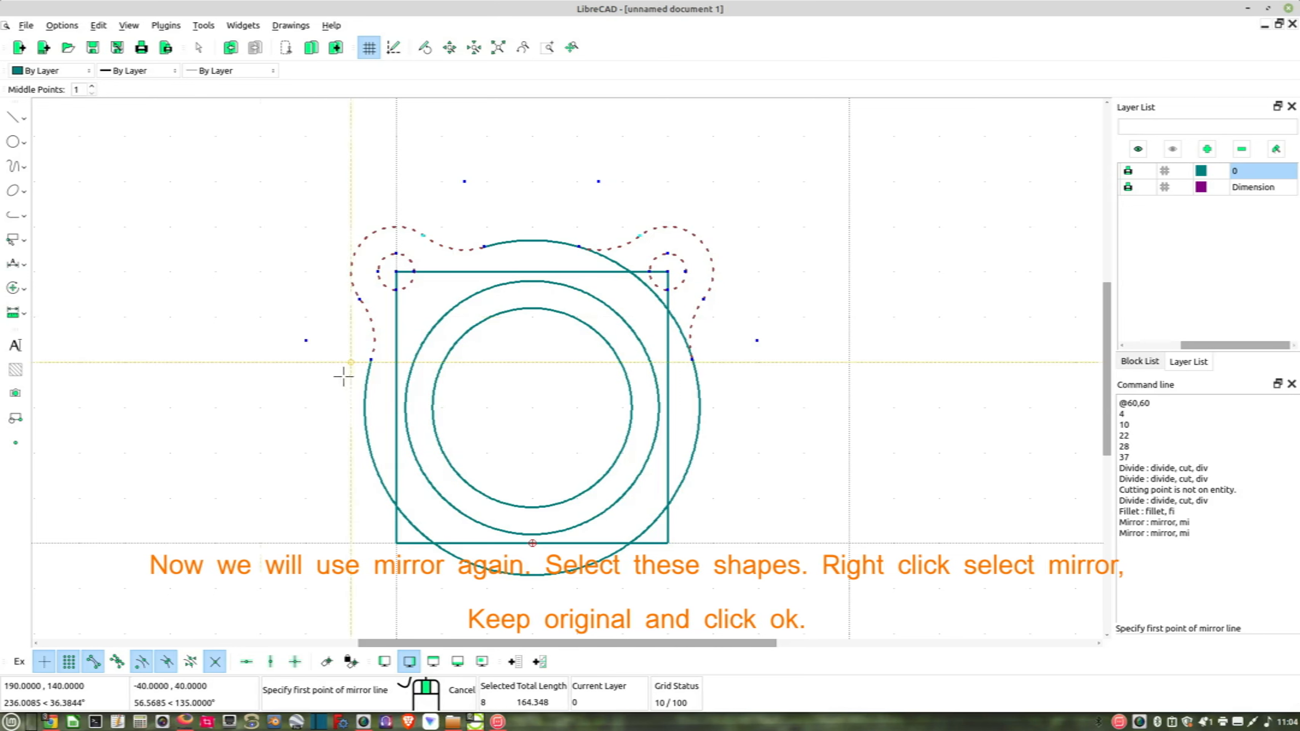
click(395, 405)
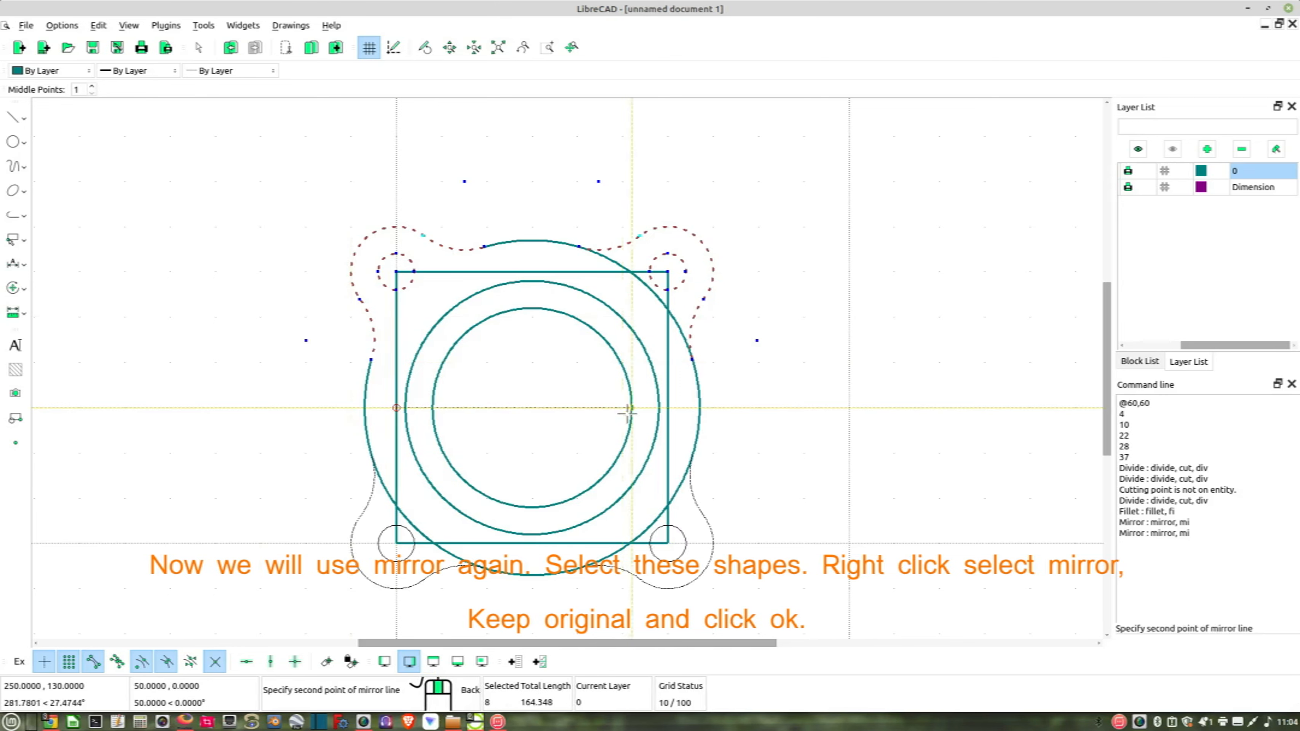
click(667, 409)
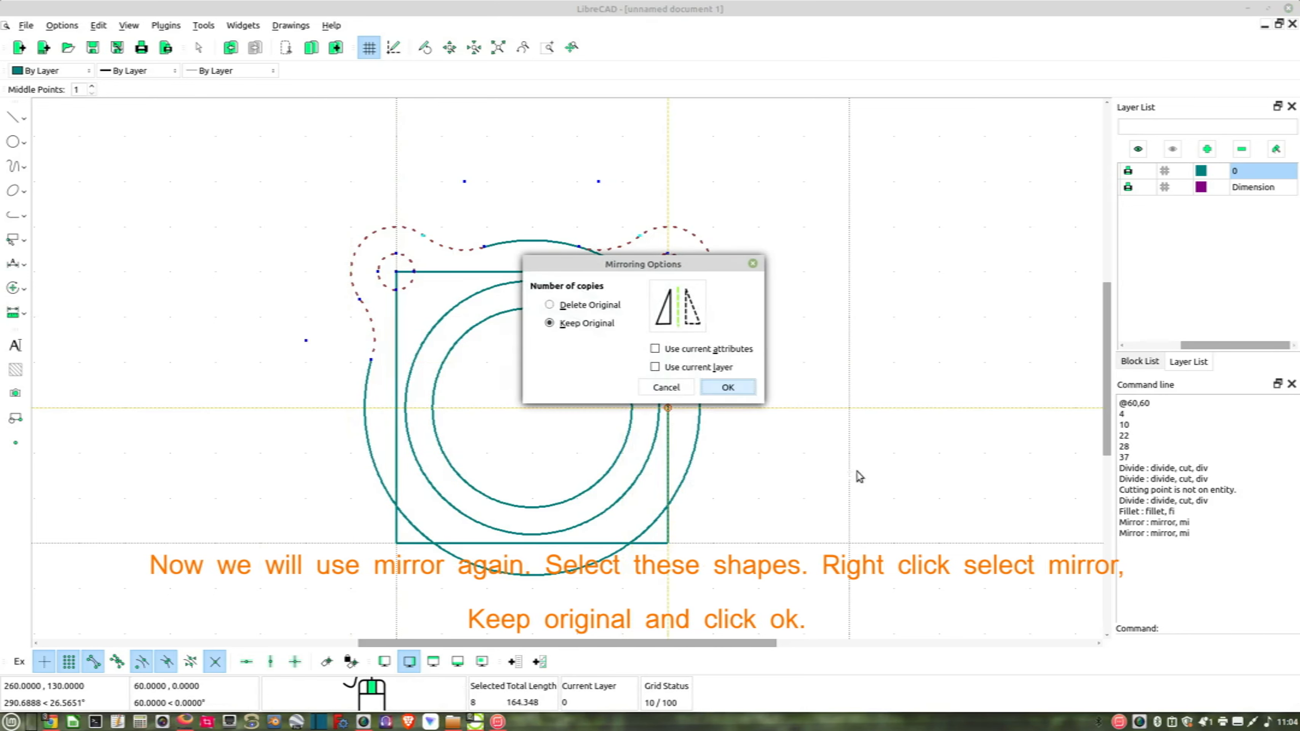
click(729, 388)
- Delete the 60 by 60 construction square
middle_drag(635, 496, 658, 504)
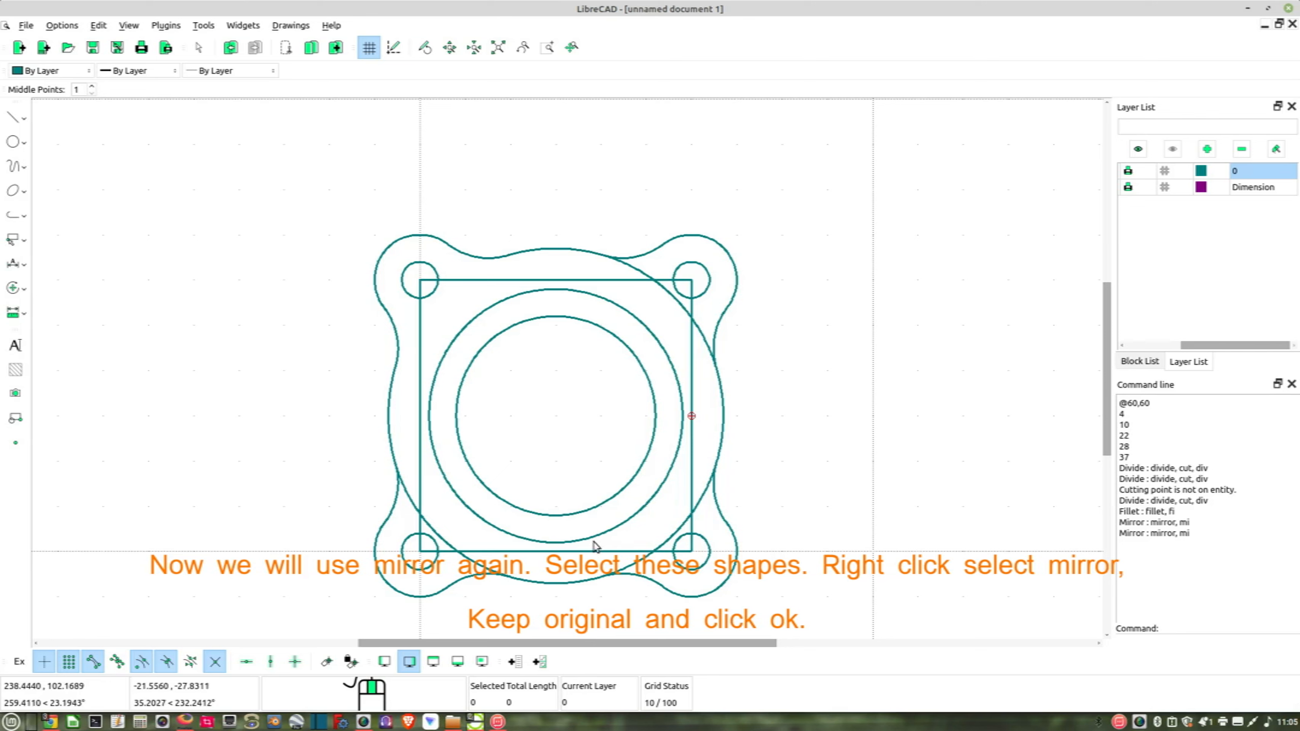
double_click(588, 552)
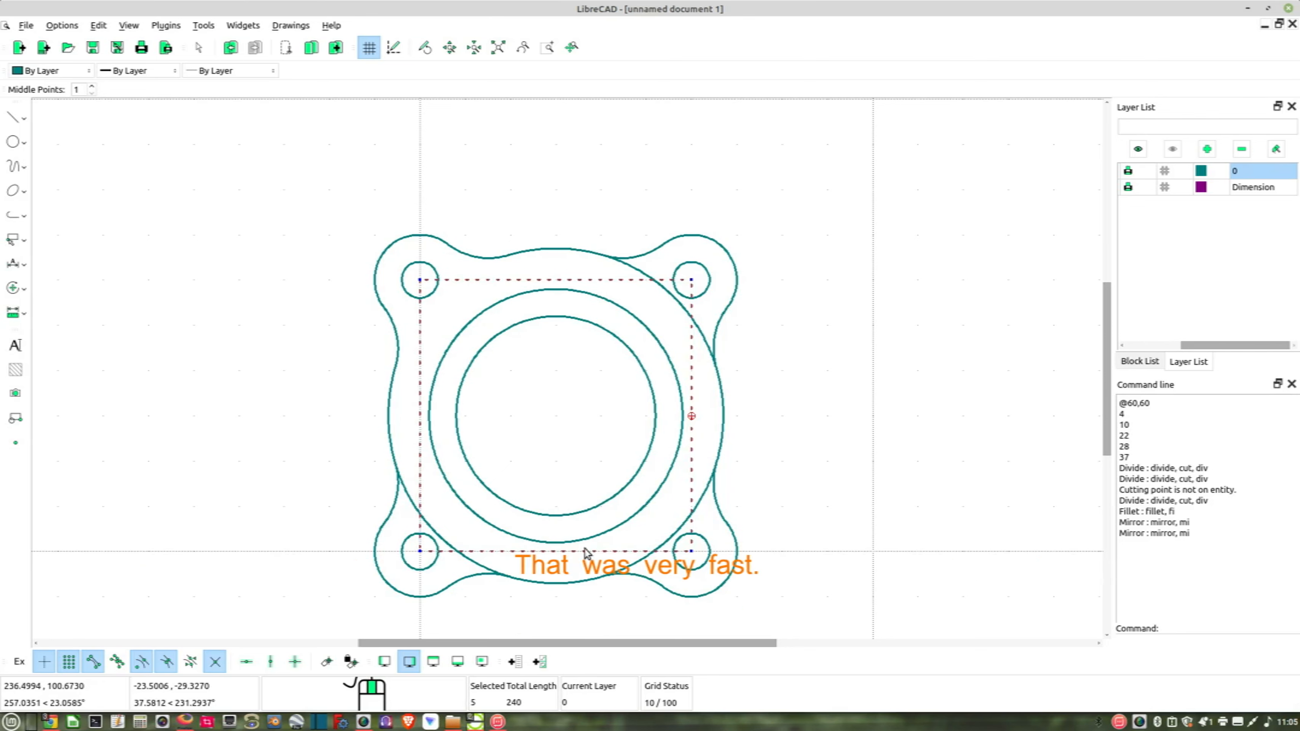
key(Delete)
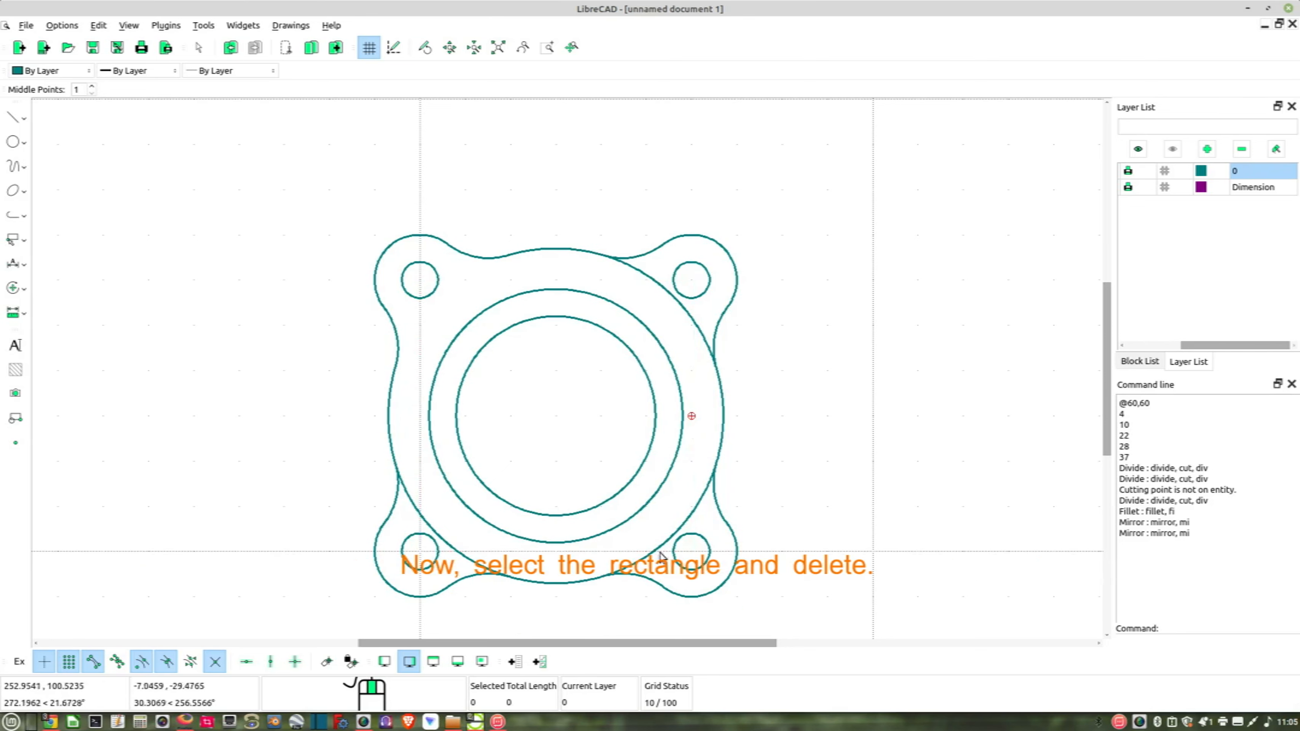
- Divide the radius 37 arc at both fillet junctions of the lower-right lobe and delete the segment between them
scroll(661, 557, up, 3)
scroll(661, 557, down, 3)
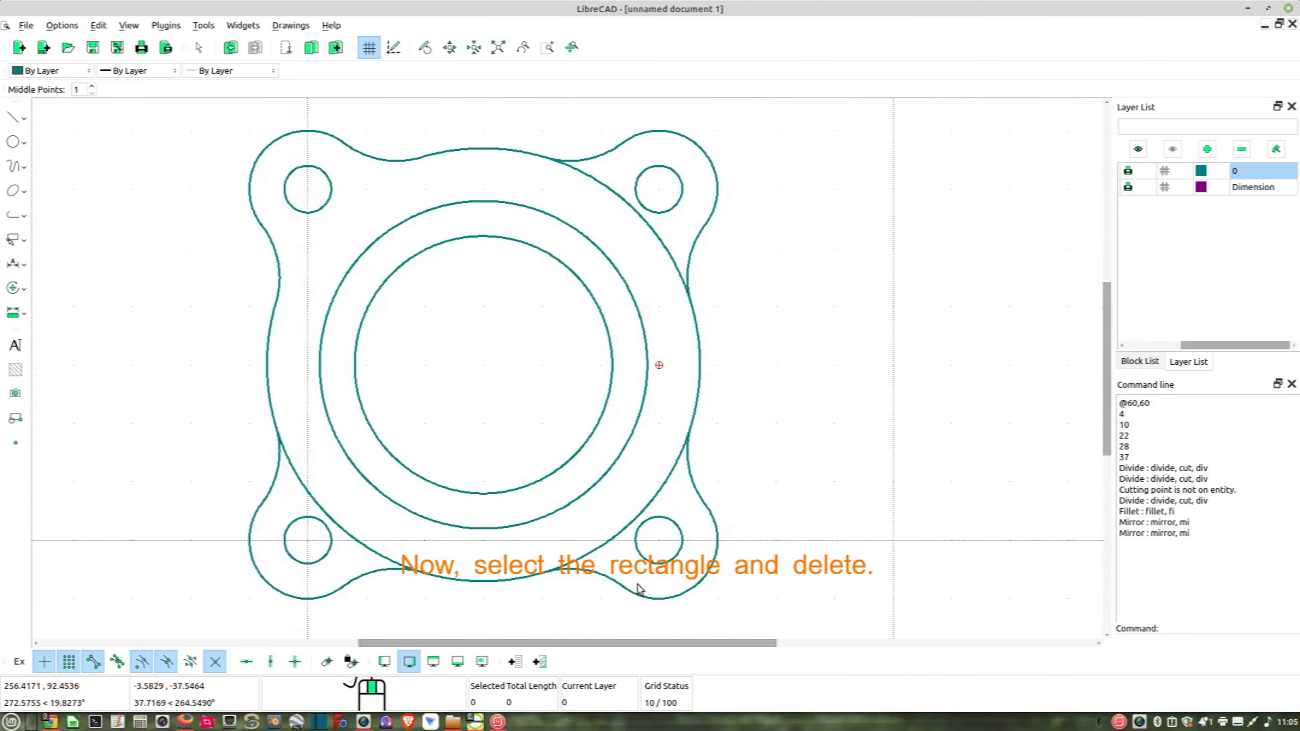
scroll(674, 522, up, 5)
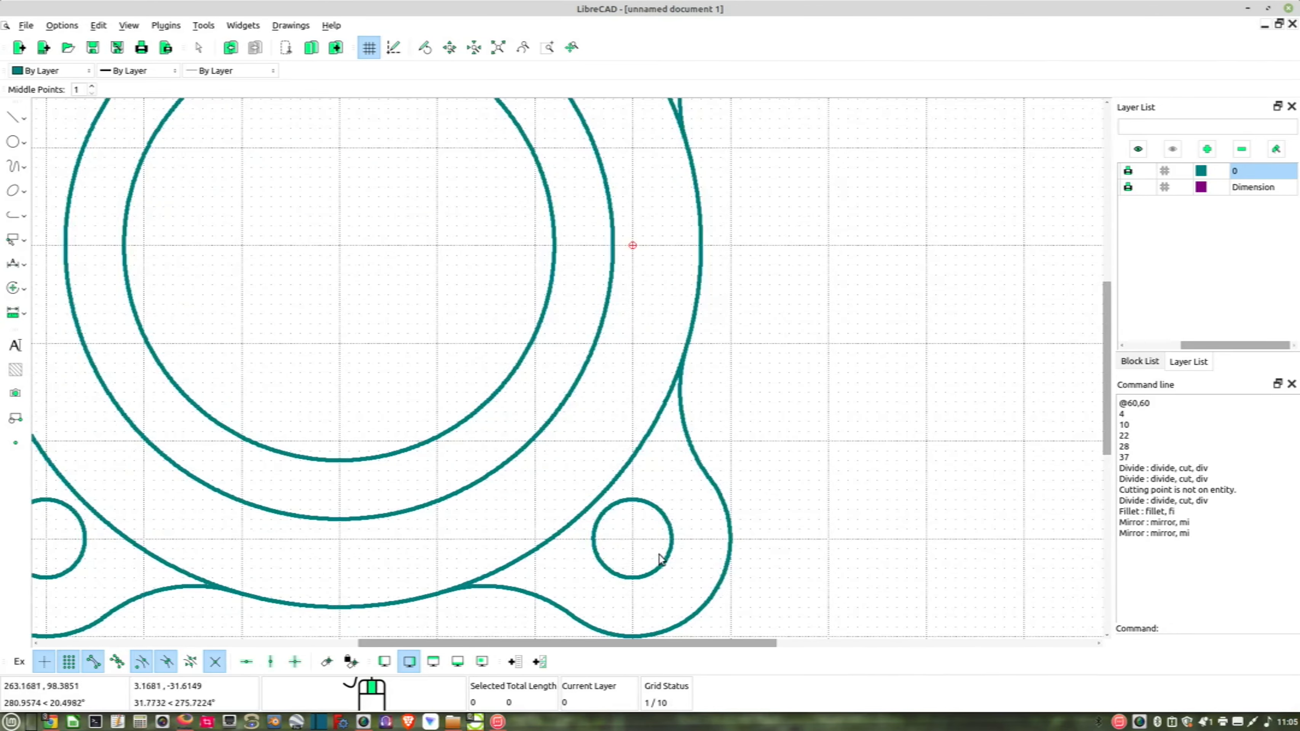
right_click(314, 297)
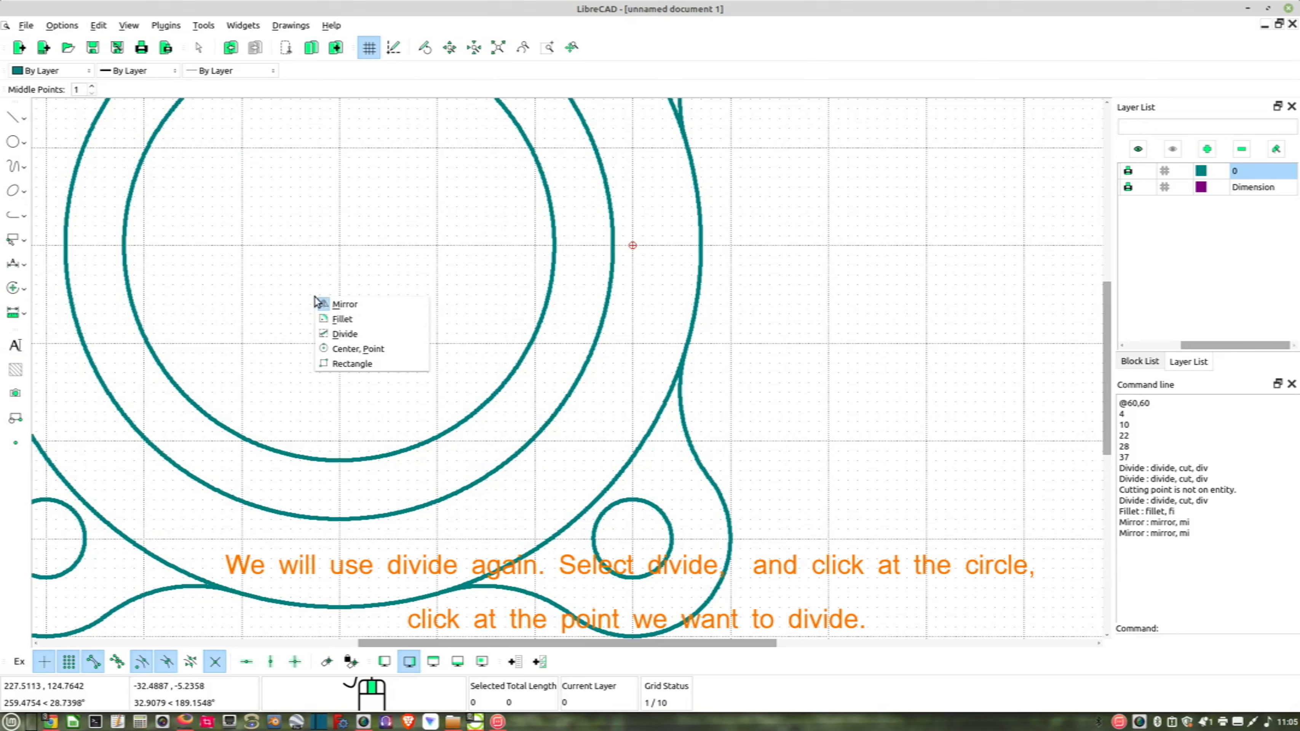
click(340, 334)
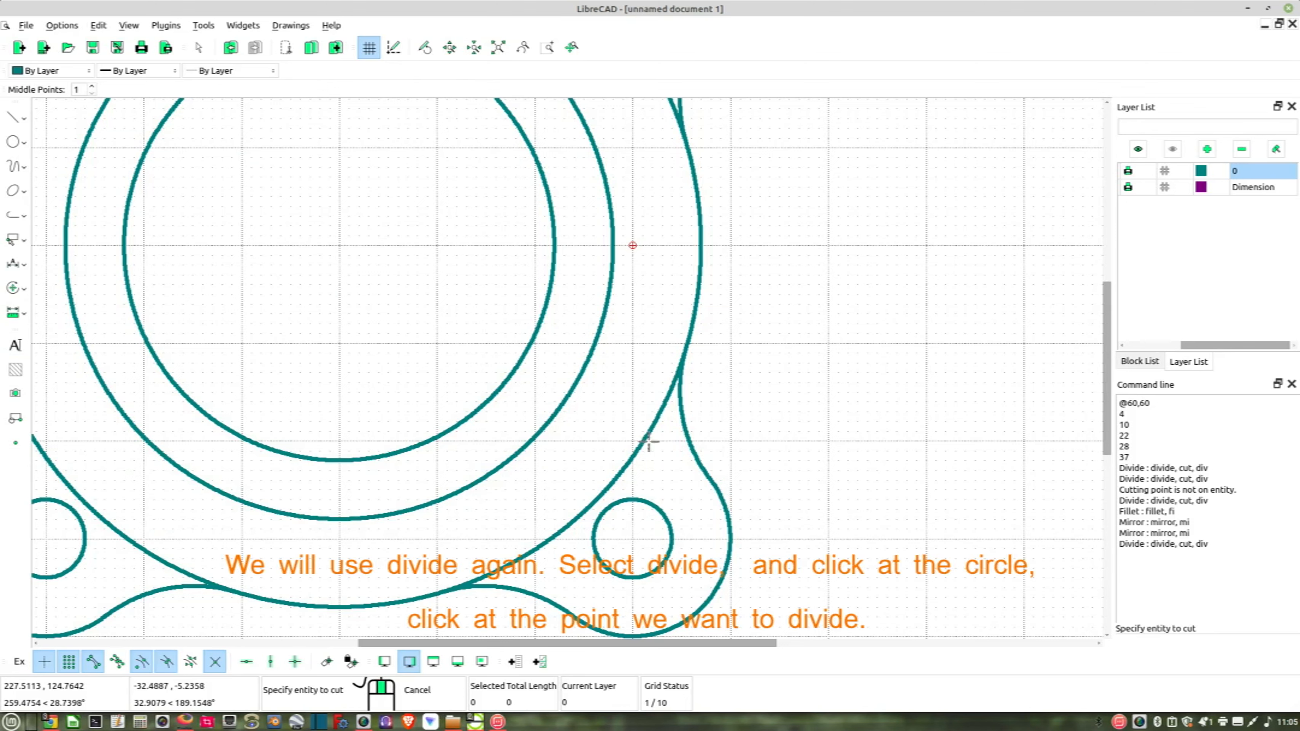
click(645, 438)
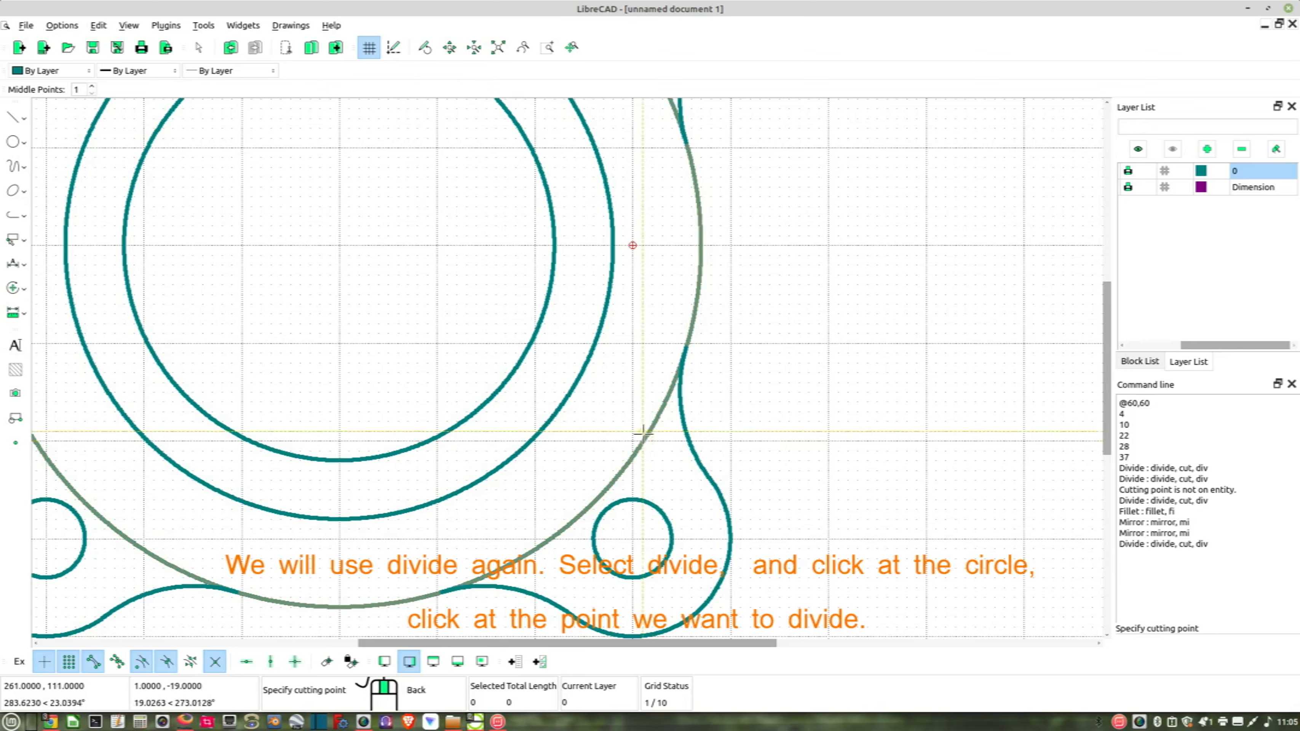
click(687, 346)
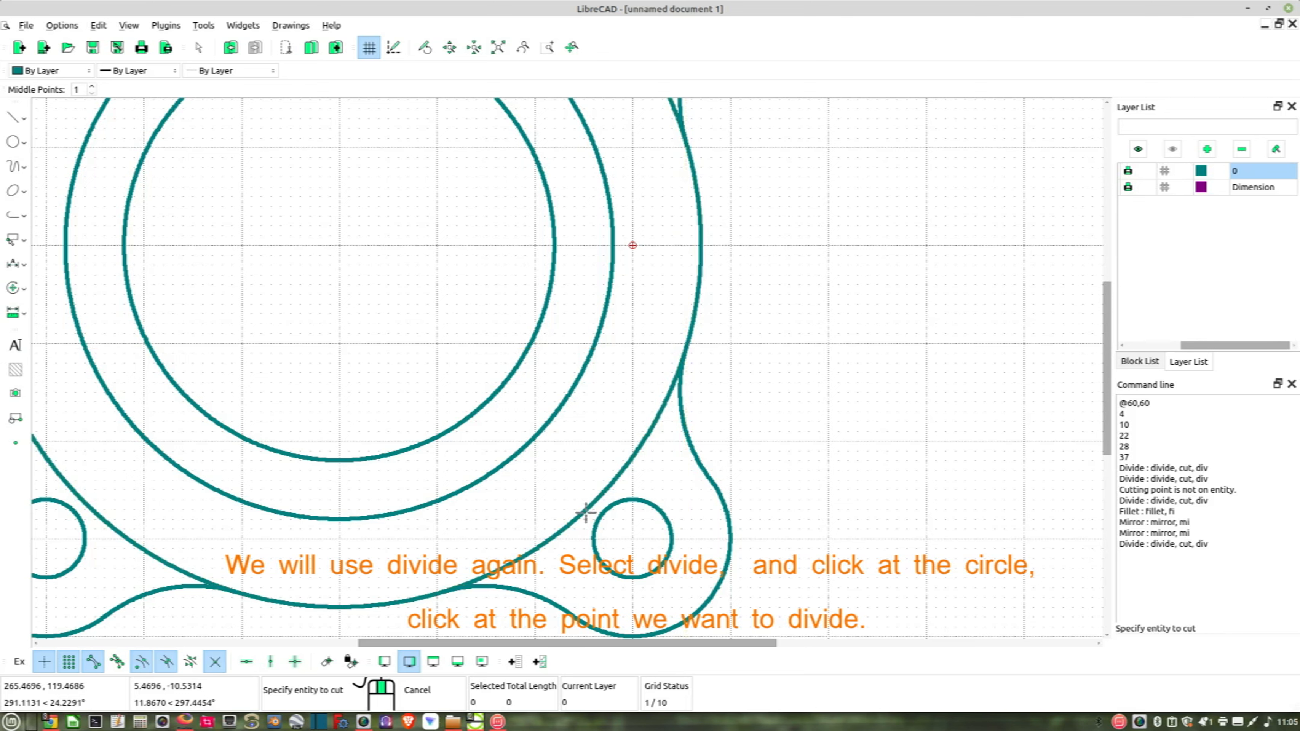
click(584, 513)
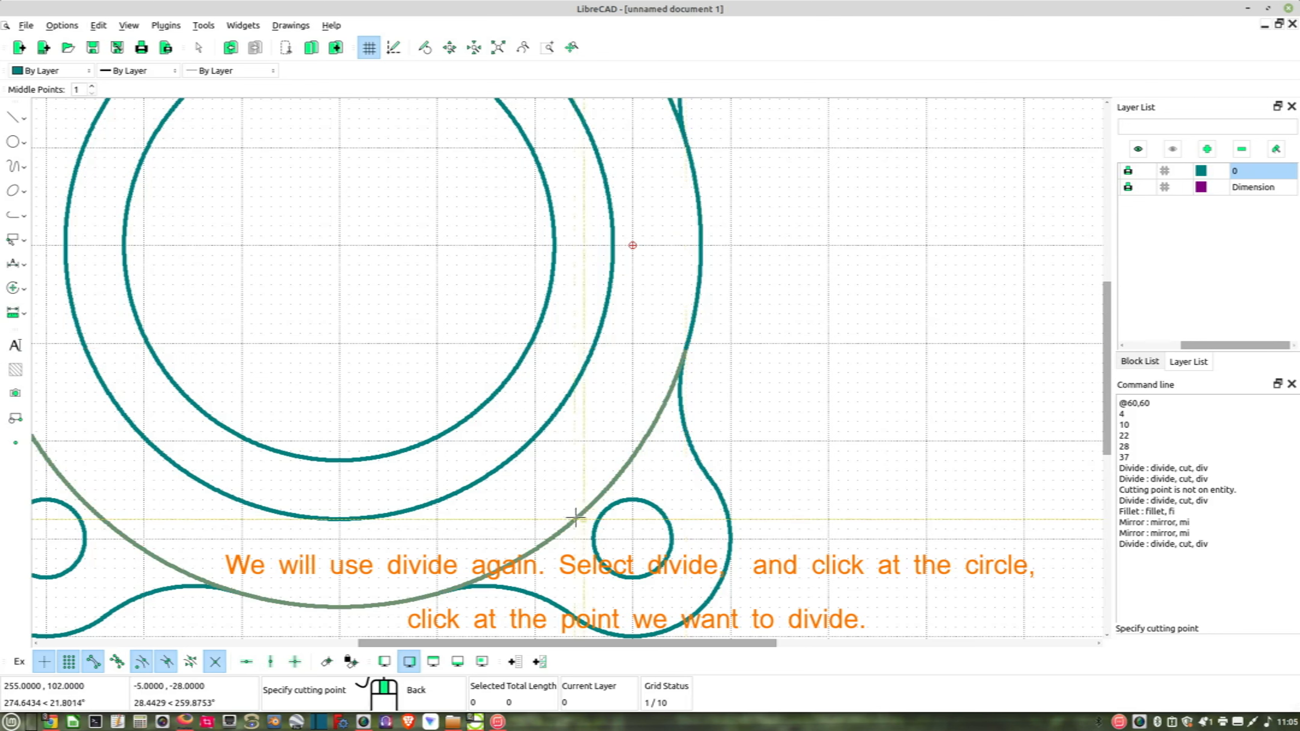
click(452, 588)
right_click(502, 521)
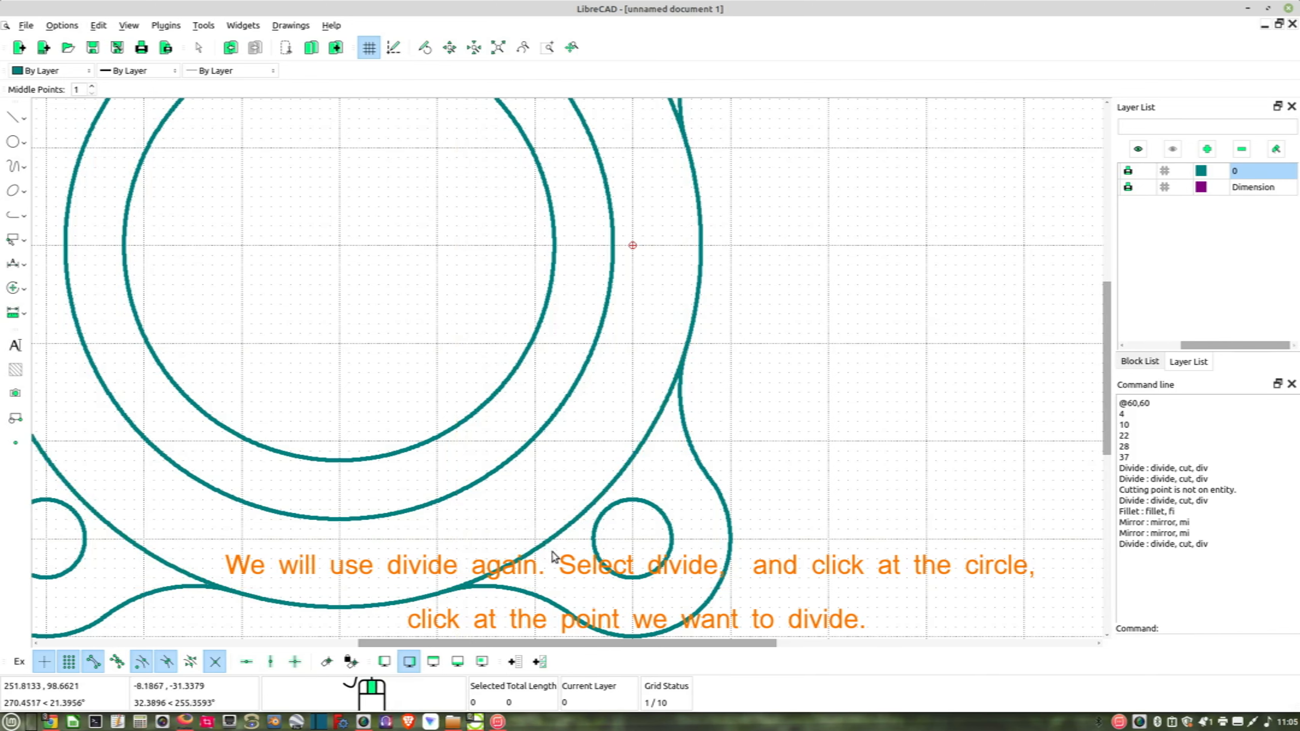
- Divide the radius 37 arc at both fillet junctions of the lower-left lobe and delete the segment between them
scroll(532, 535, down, 5)
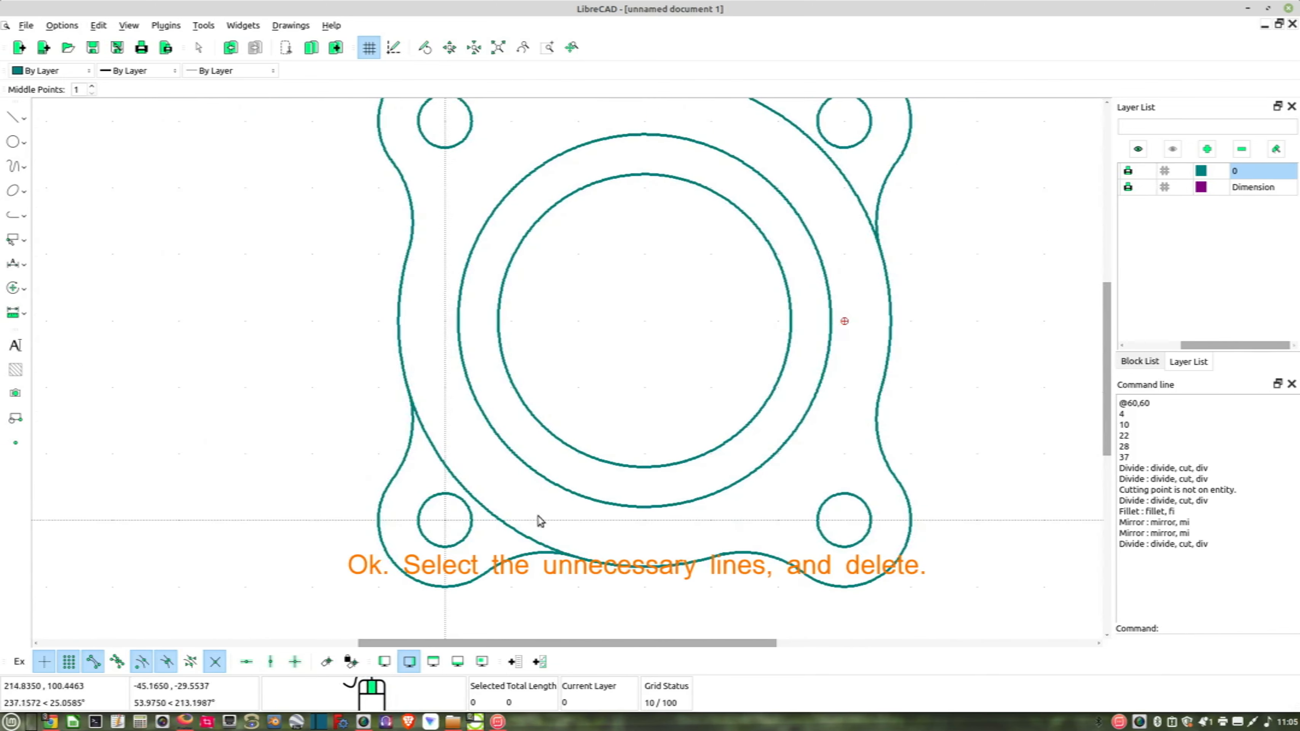
right_click(366, 418)
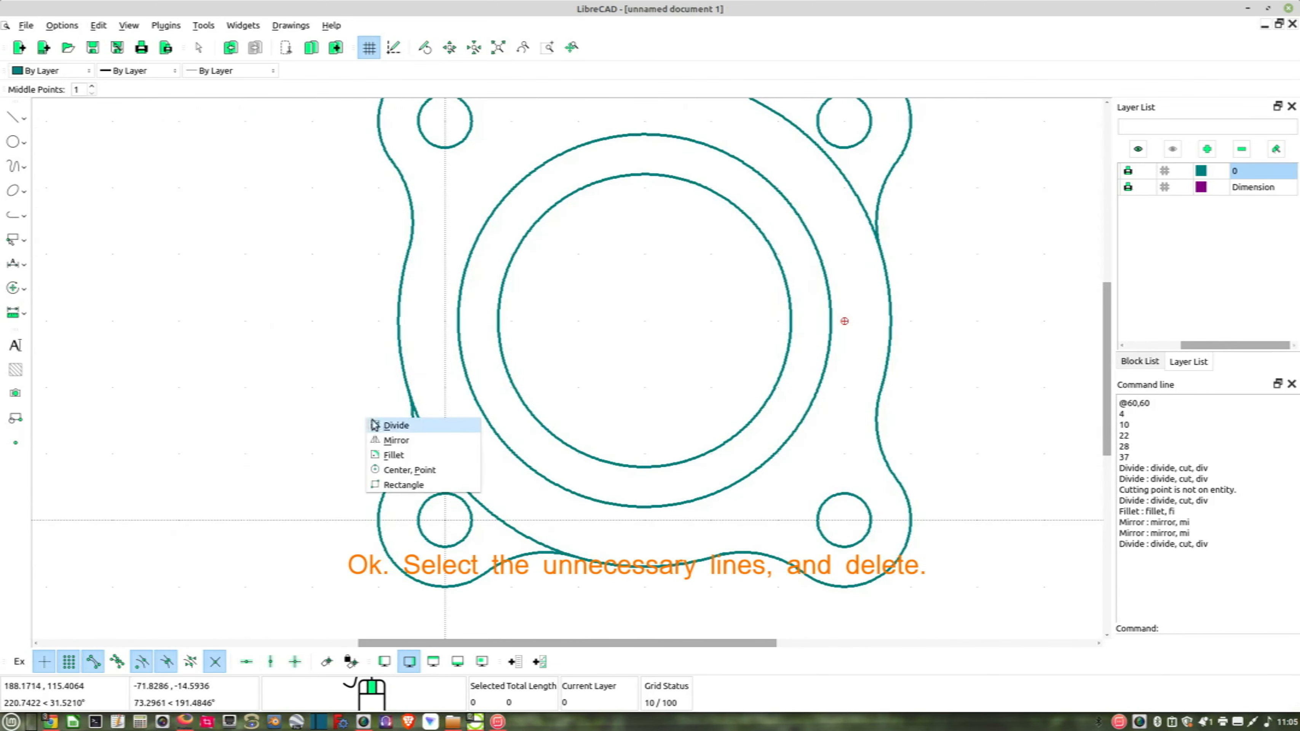
click(416, 431)
click(434, 450)
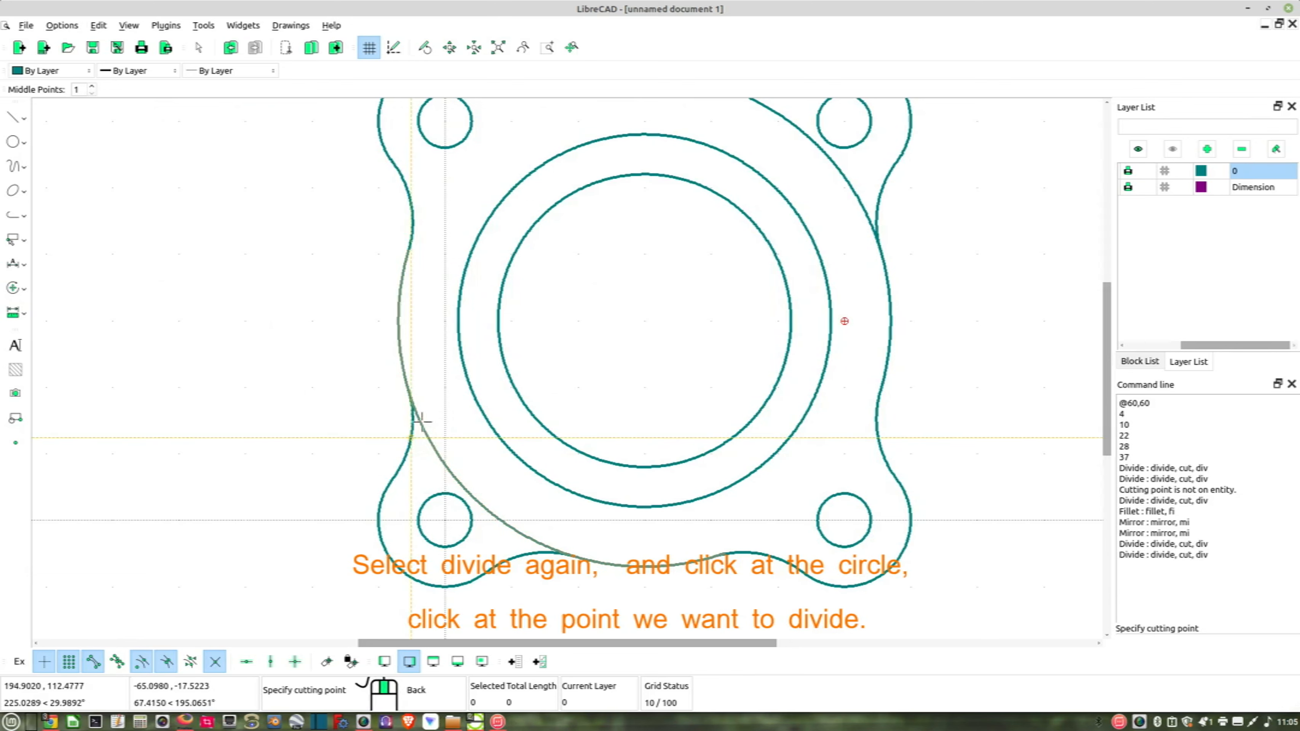
click(413, 408)
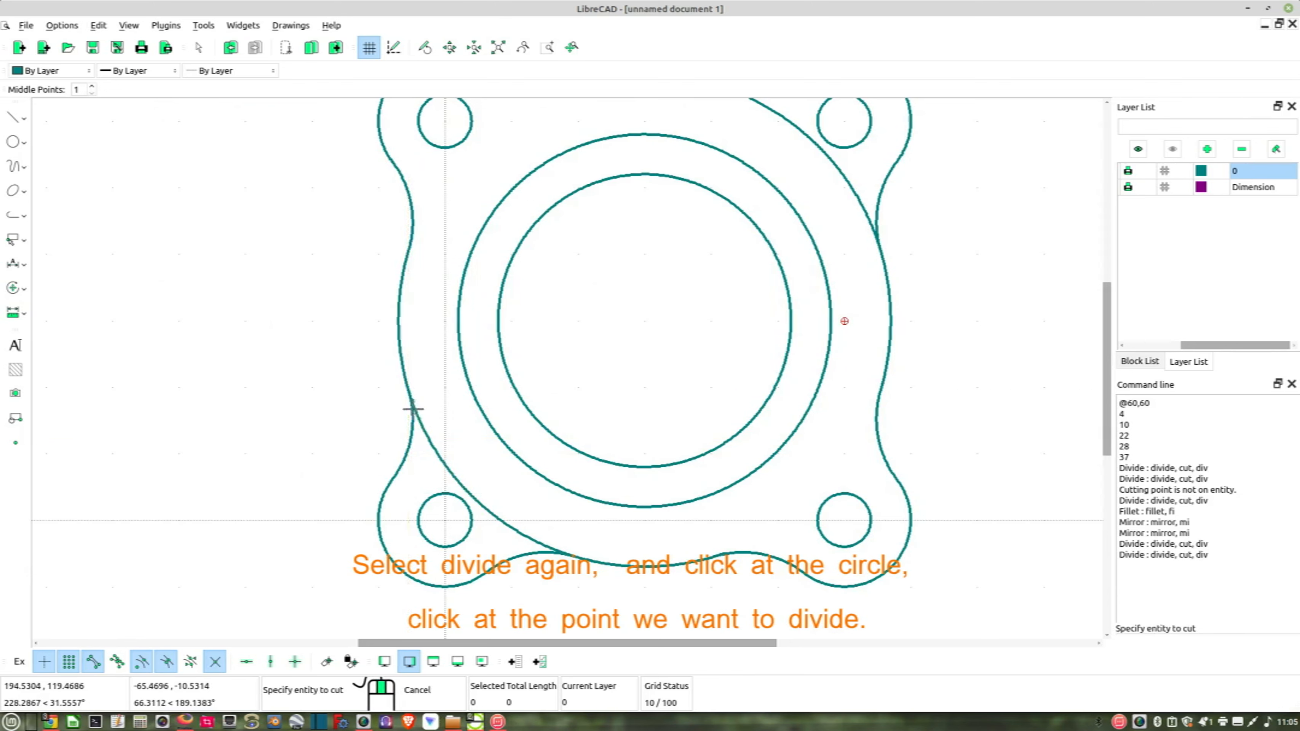
click(499, 518)
click(555, 552)
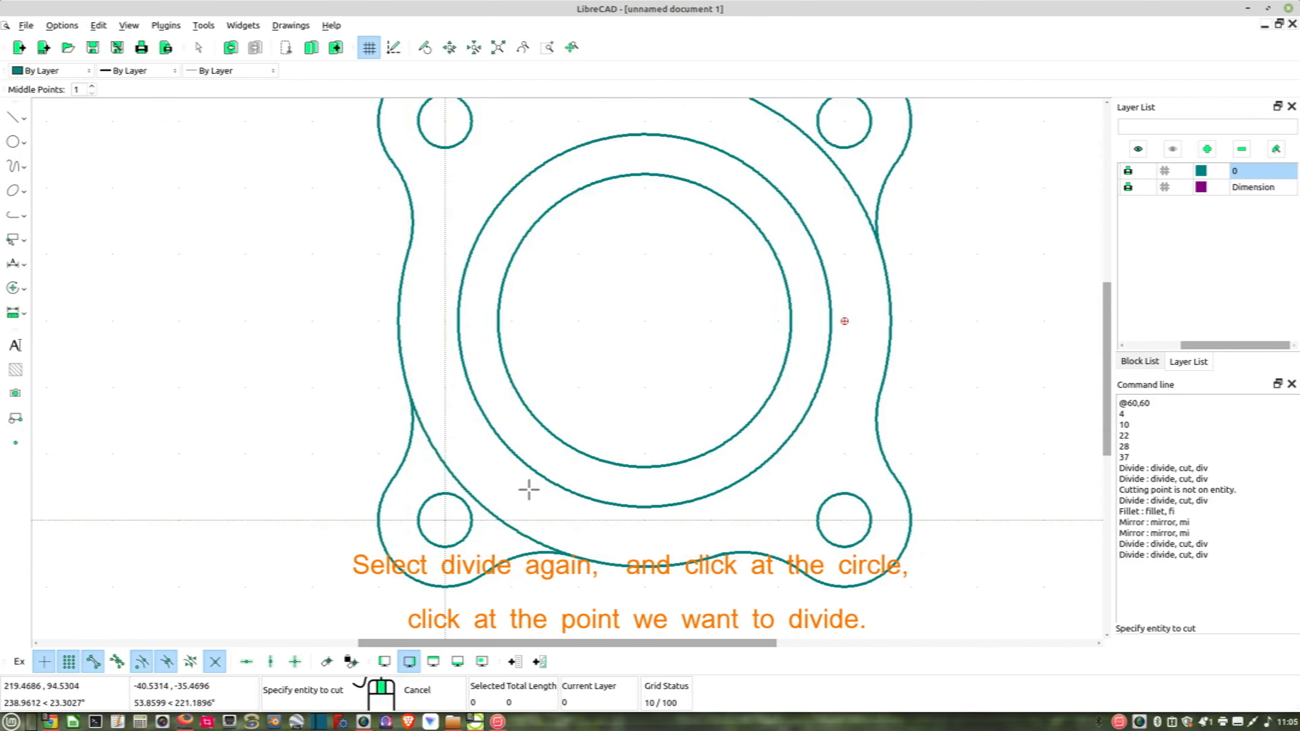
right_click(527, 489)
drag(477, 478, 443, 483)
key(Delete)
- Divide the radius 37 arc at both fillet junctions of the upper-right lobe and delete the segment between them
scroll(553, 391, down, 3)
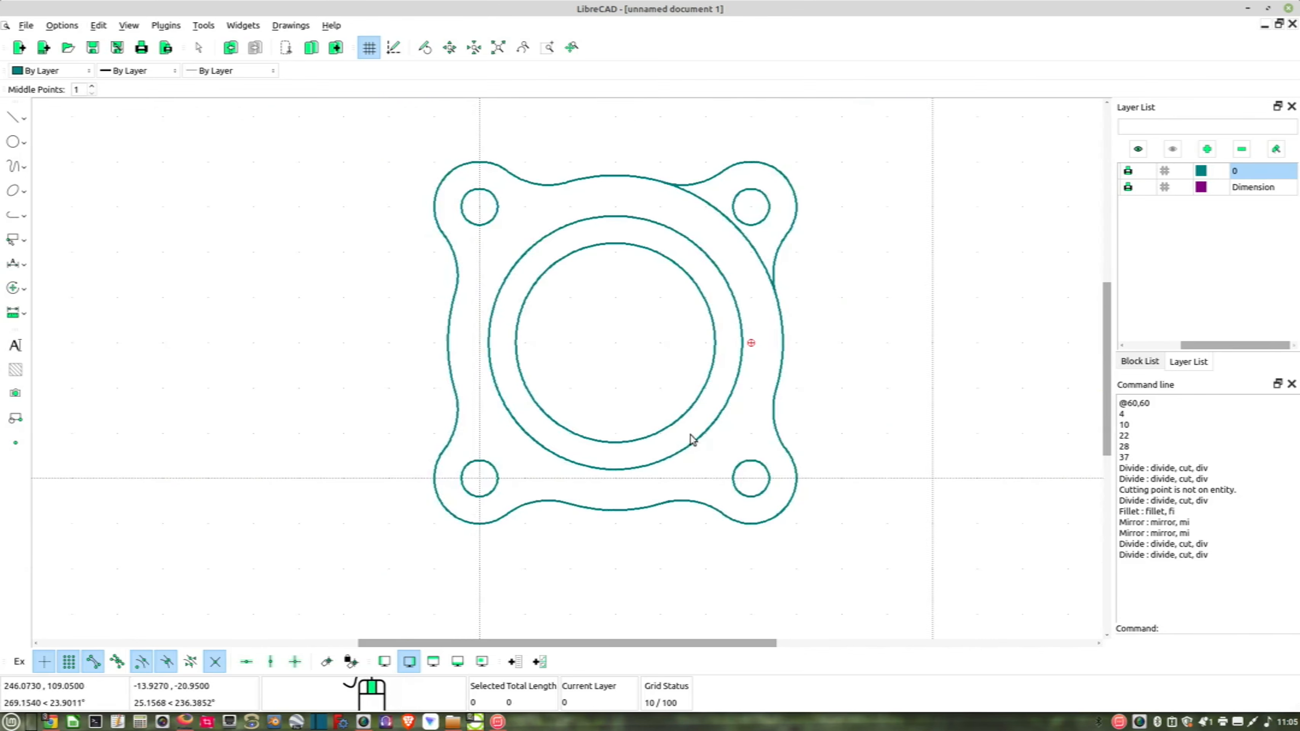
middle_drag(688, 437, 596, 492)
scroll(662, 261, up, 3)
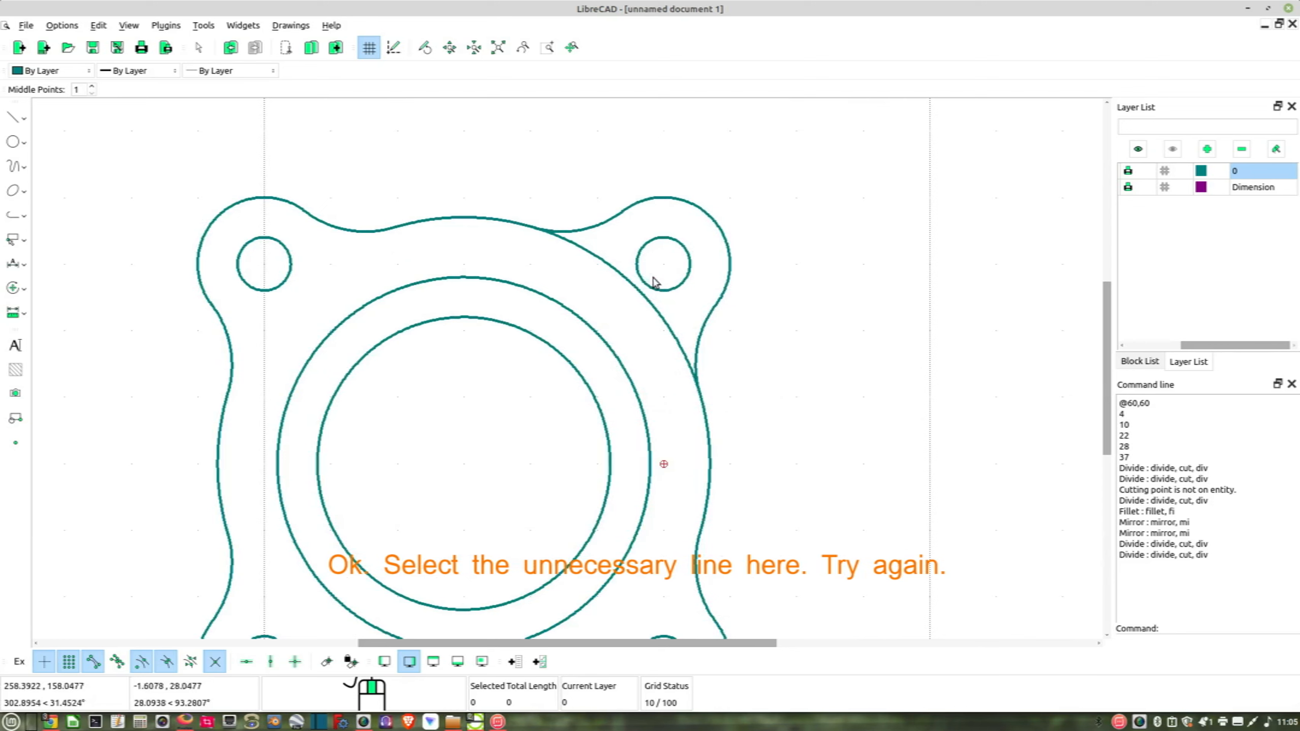
right_click(583, 276)
click(603, 284)
click(603, 262)
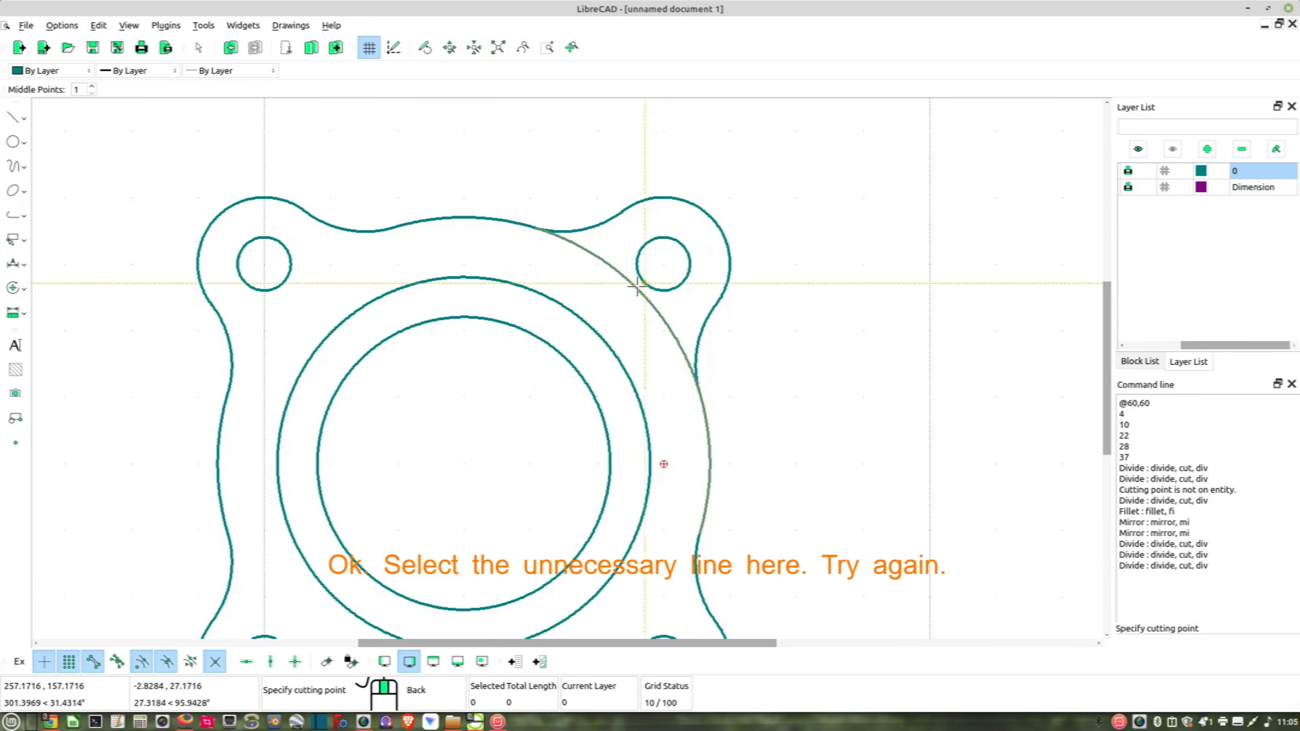
click(697, 385)
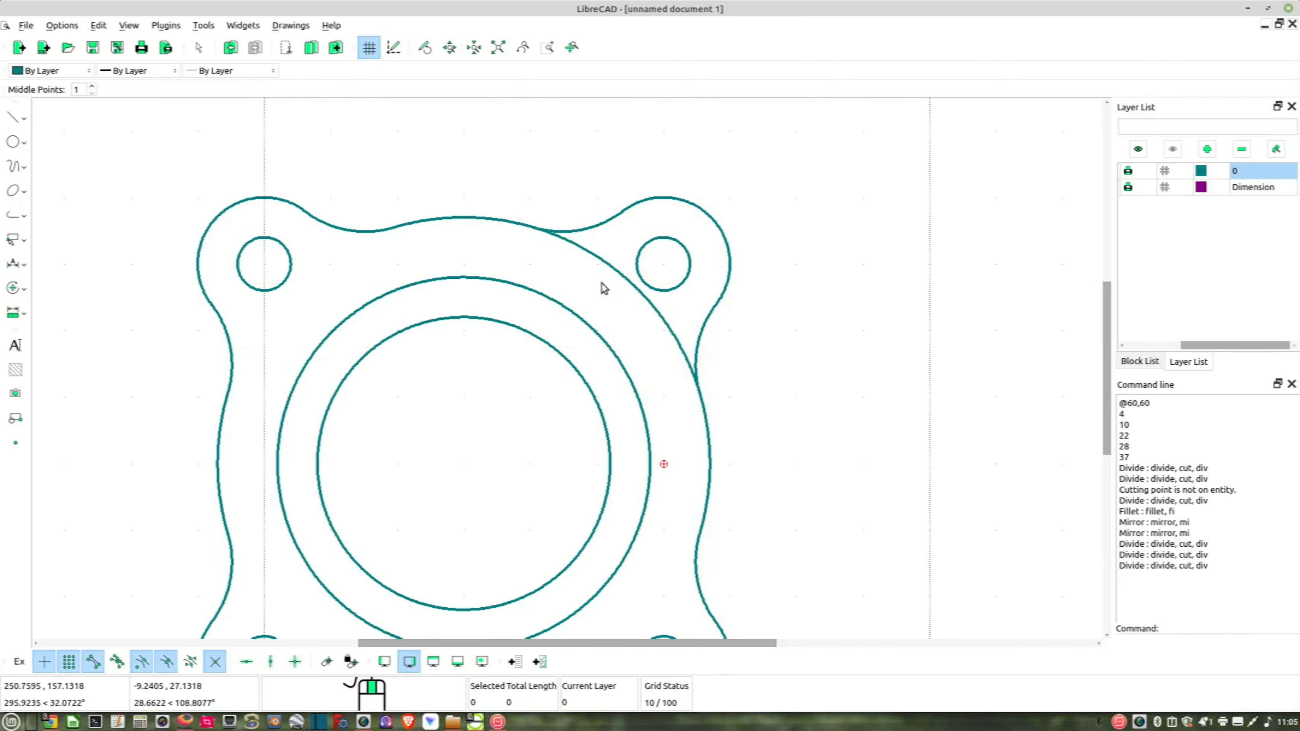
click(628, 279)
key(Delete)
- Make the Dimension layer the current layer
scroll(589, 348, down, 3)
mouse_move(616, 453)
middle_down()
mouse_move(641, 383)
mouse_move(671, 374)
middle_up()
scroll(525, 333, up, 1)
middle_drag(541, 339, 527, 360)
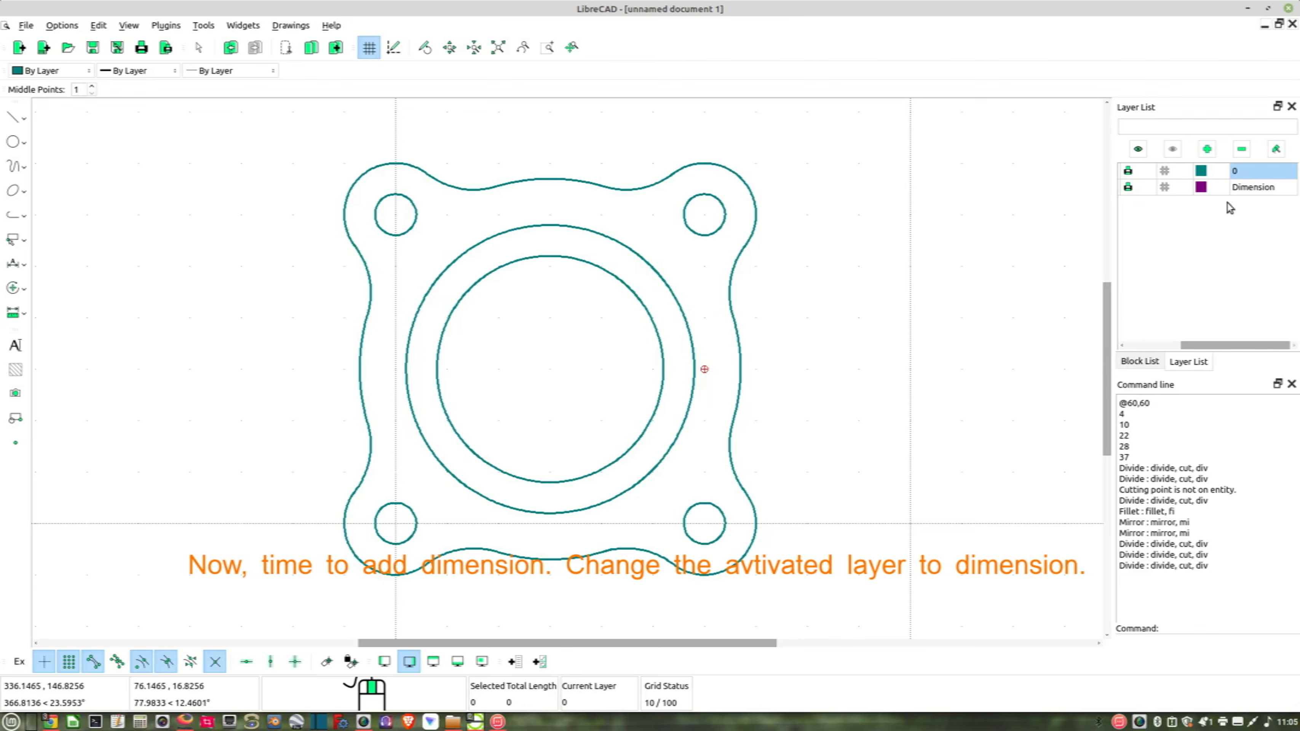
click(1240, 189)
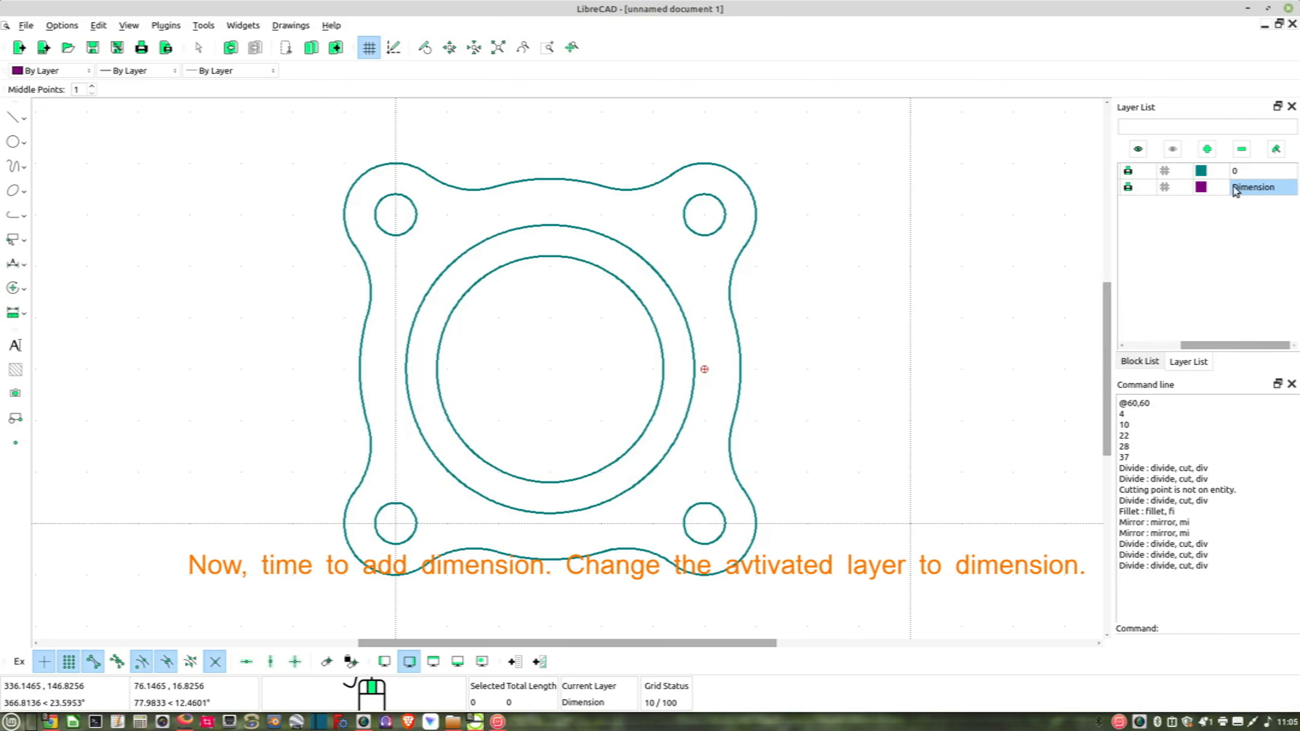
middle_drag(612, 336, 634, 330)
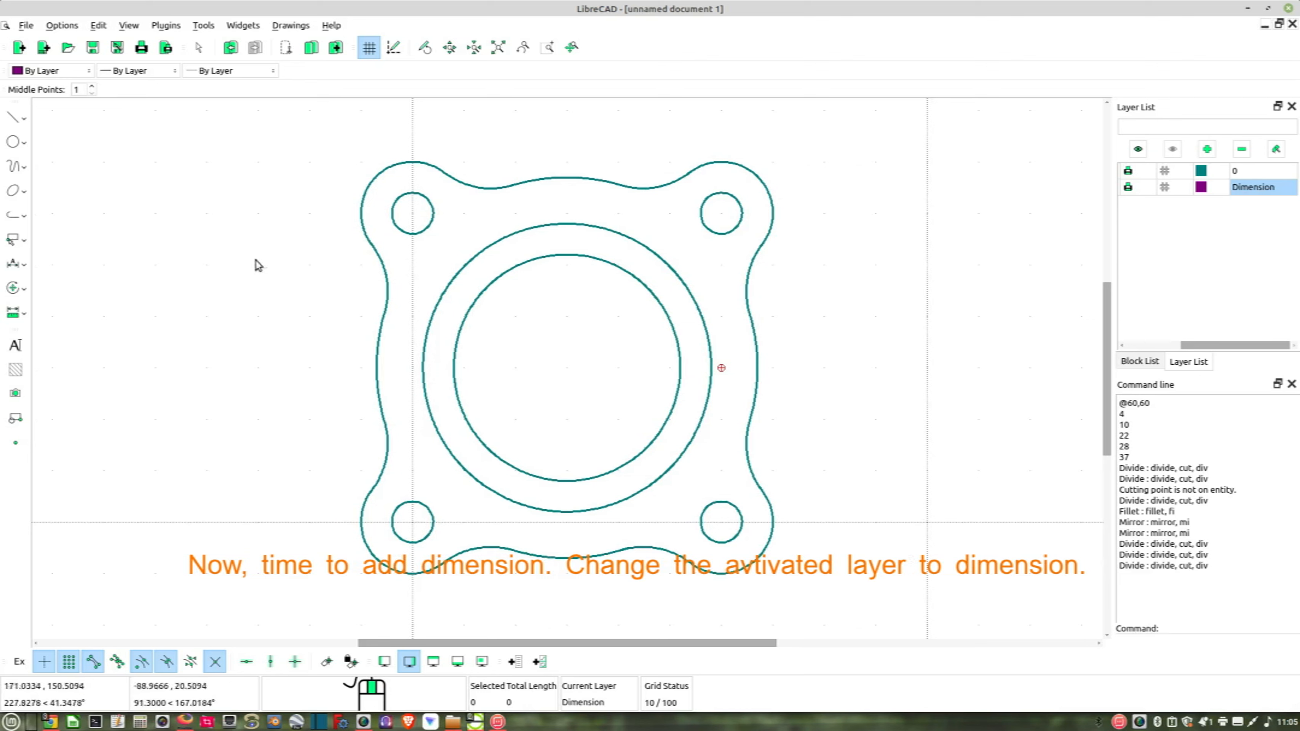
- Add a radial dimension to the innermost central circle, placed horizontally toward its right side, and end the dimension command
click(20, 273)
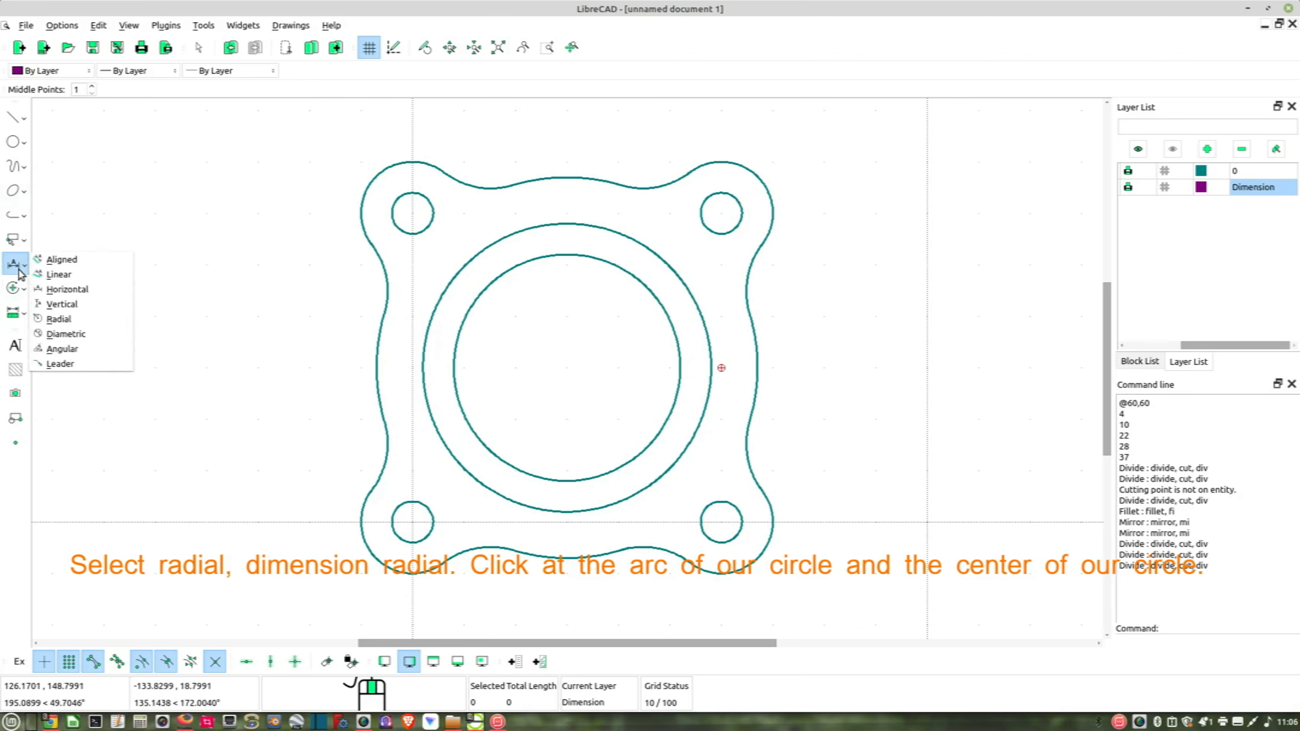
click(59, 319)
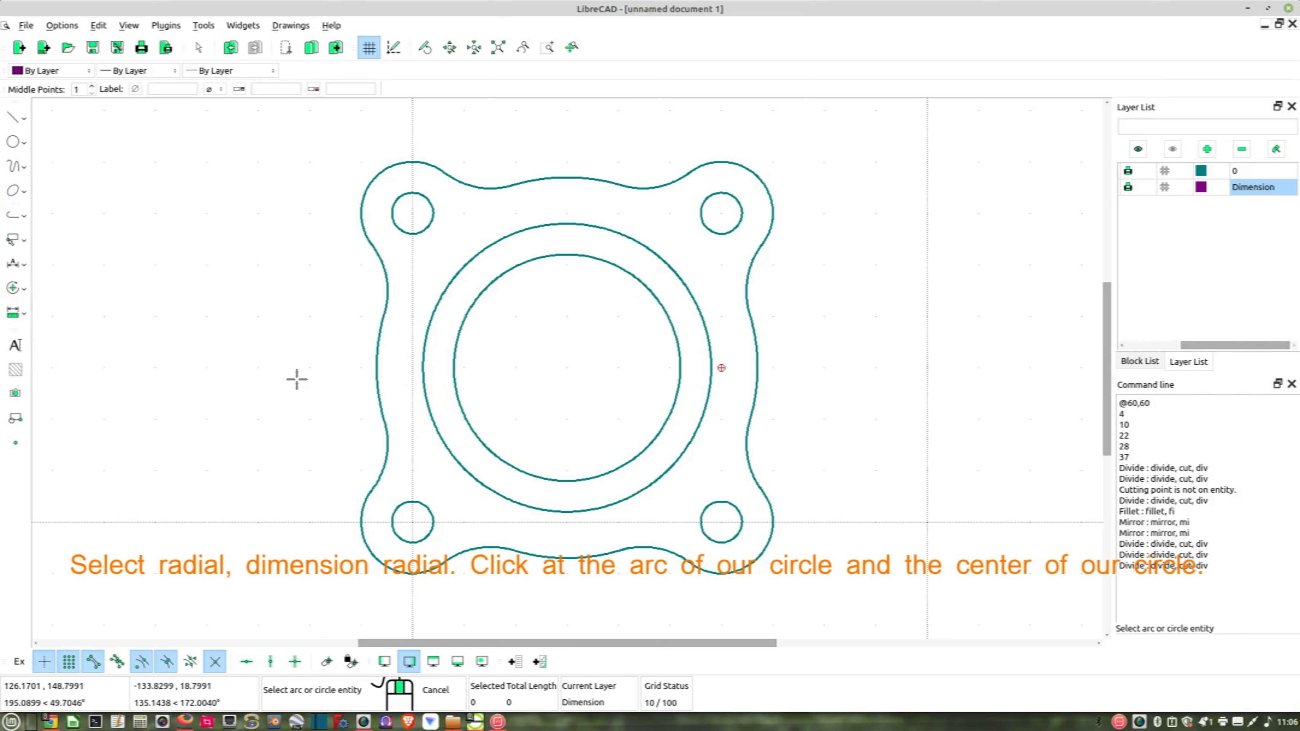
click(453, 349)
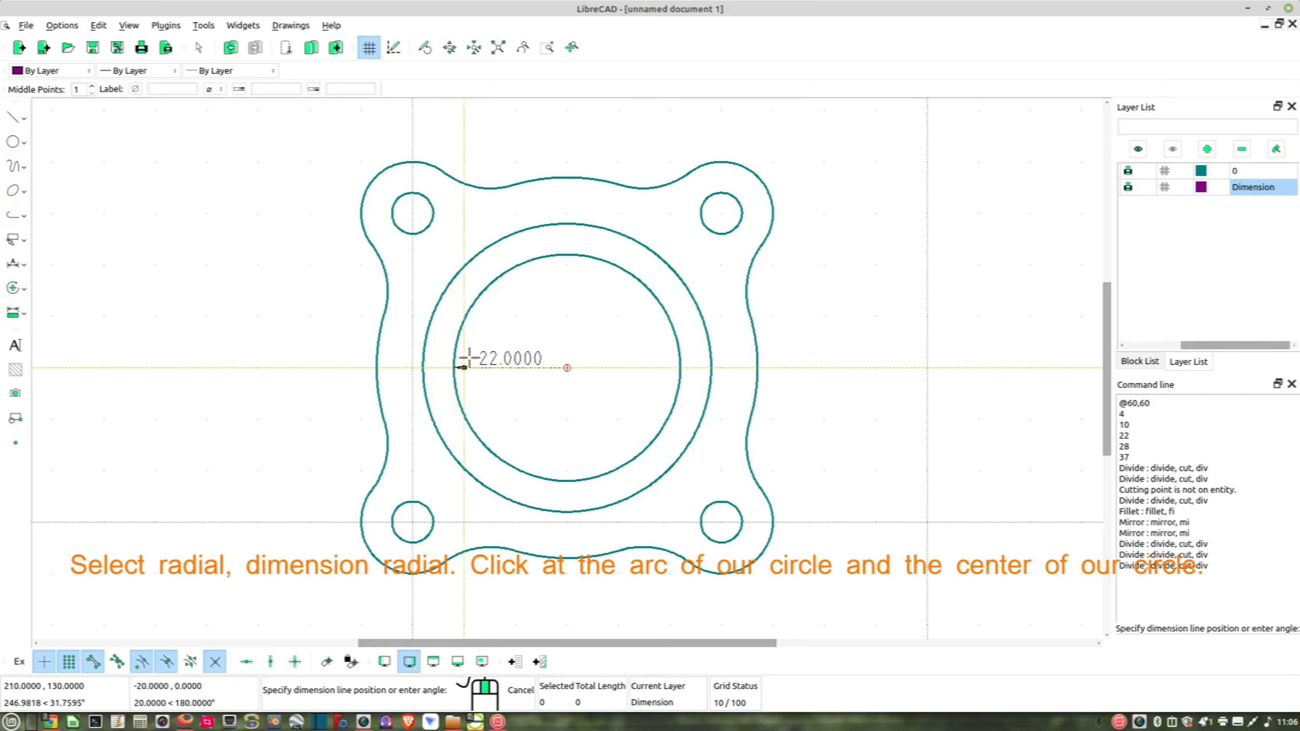
click(615, 382)
scroll(632, 384, up, 2)
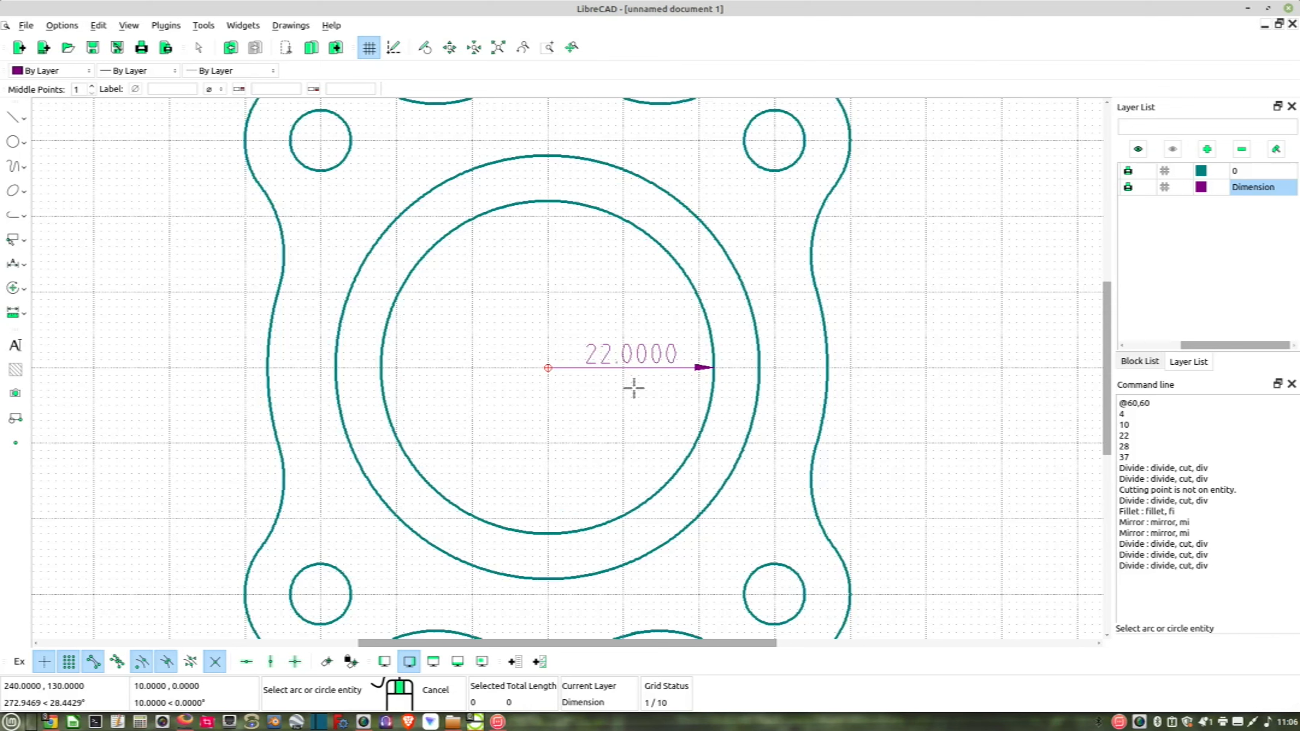
right_click(633, 388)
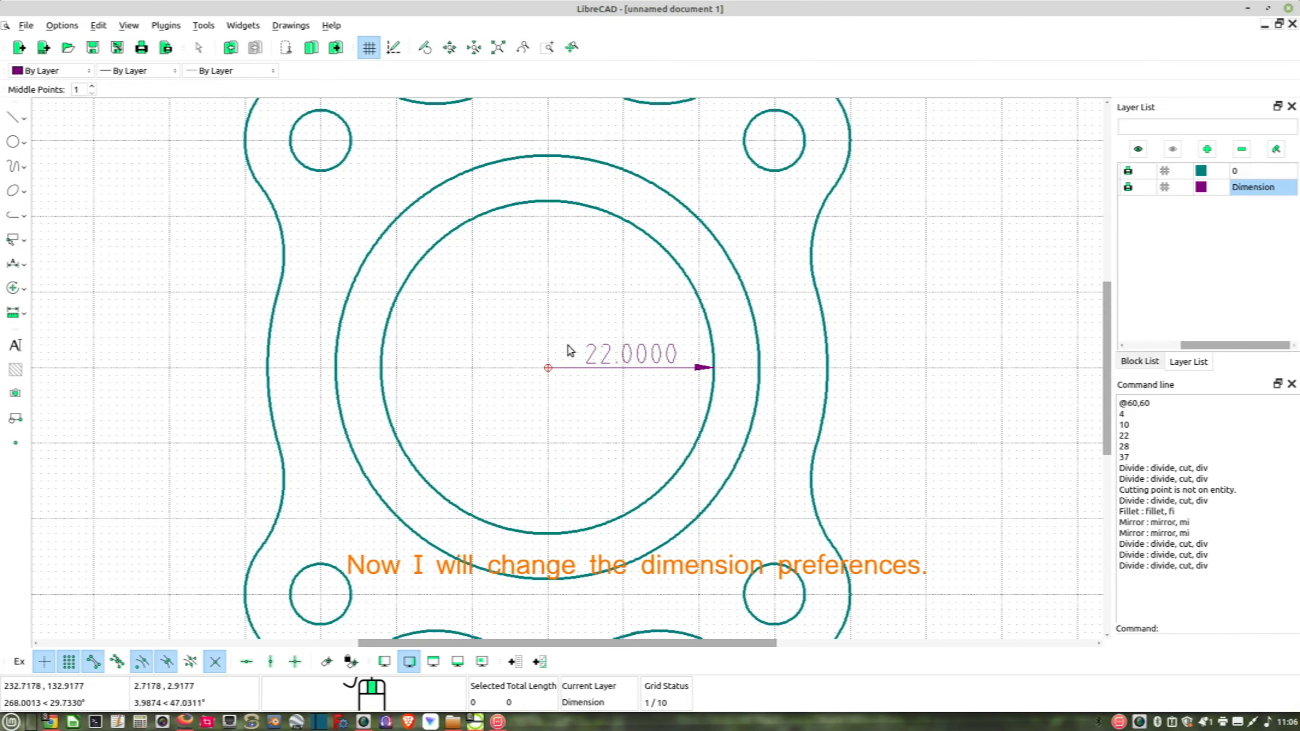
- Set the drawing's dimension preferences to linear precision 0 and angular precision 0, and apply them
click(62, 25)
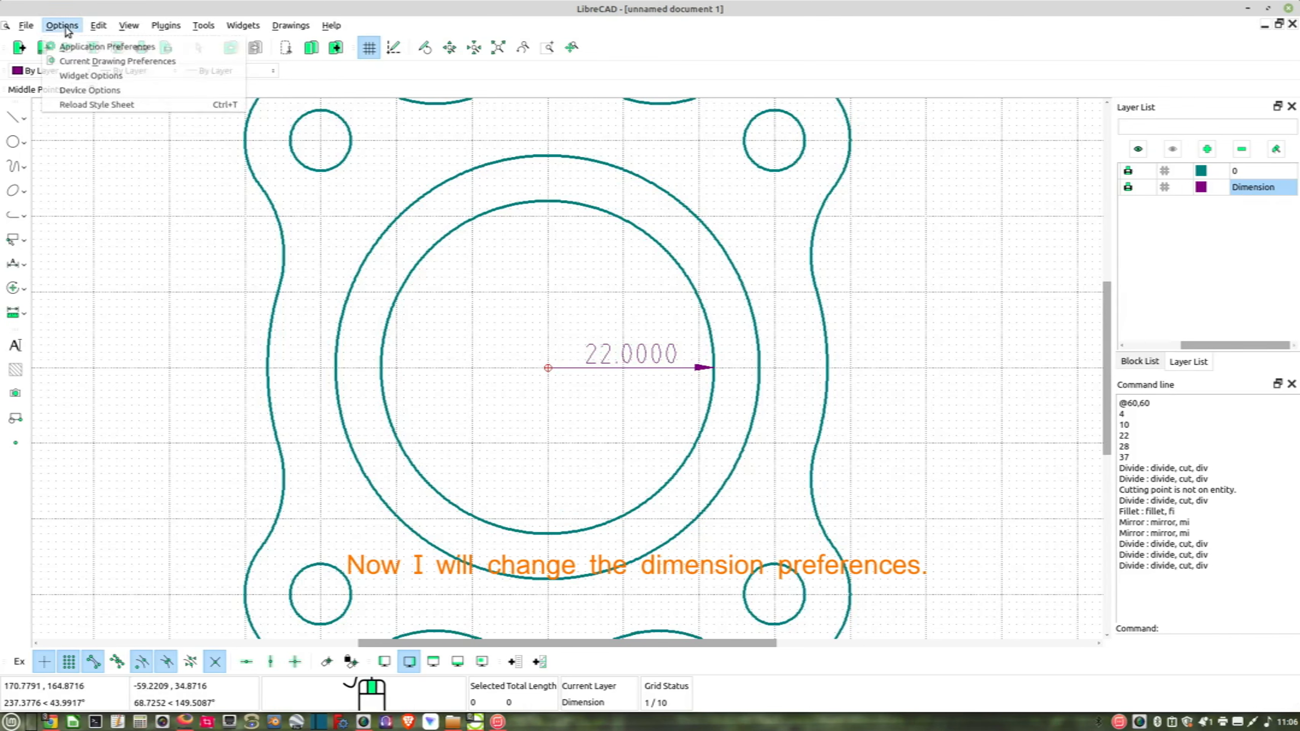
click(109, 62)
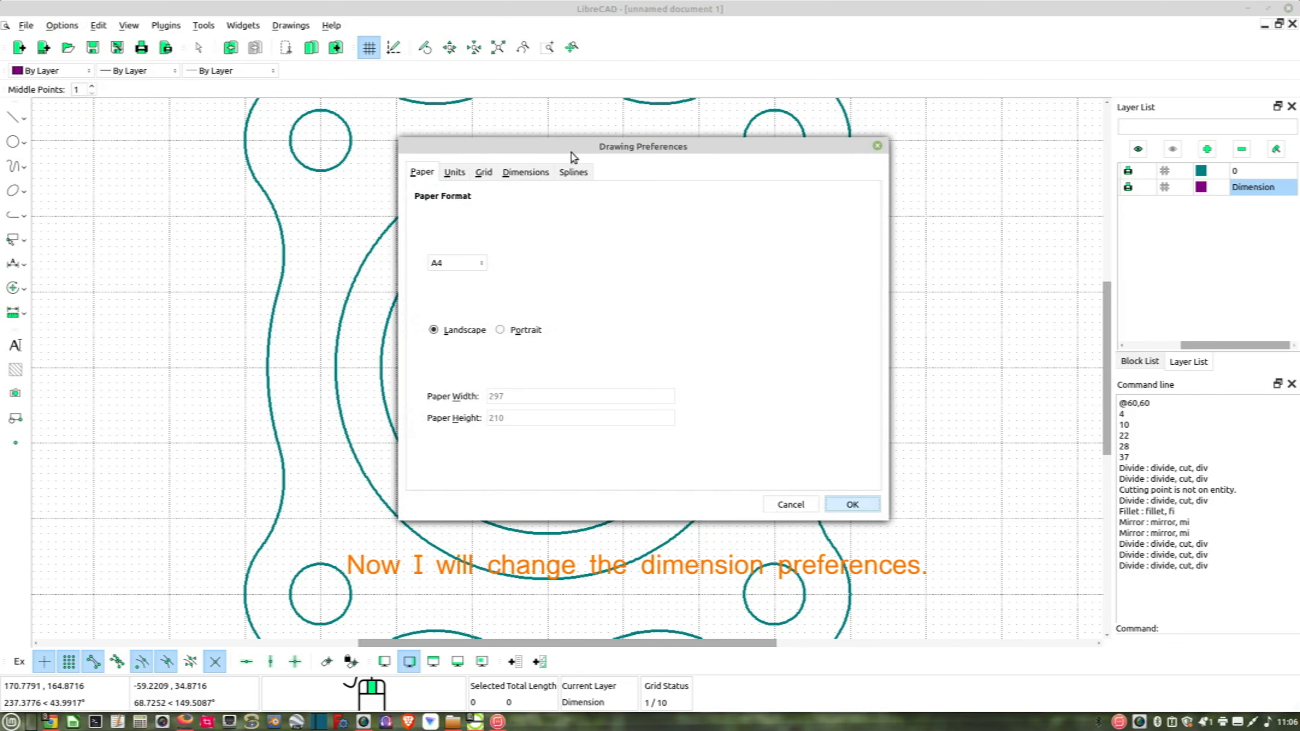
drag(573, 156, 260, 174)
click(216, 196)
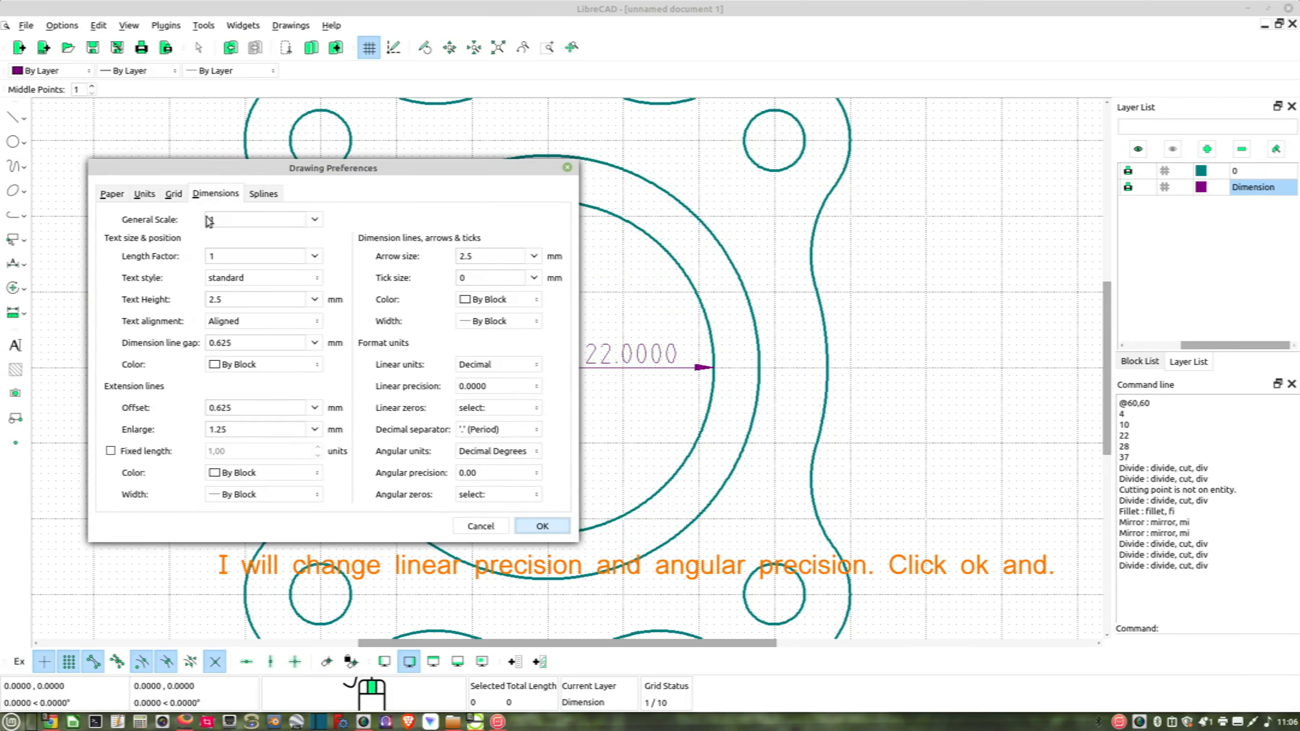
double_click(222, 220)
click(496, 388)
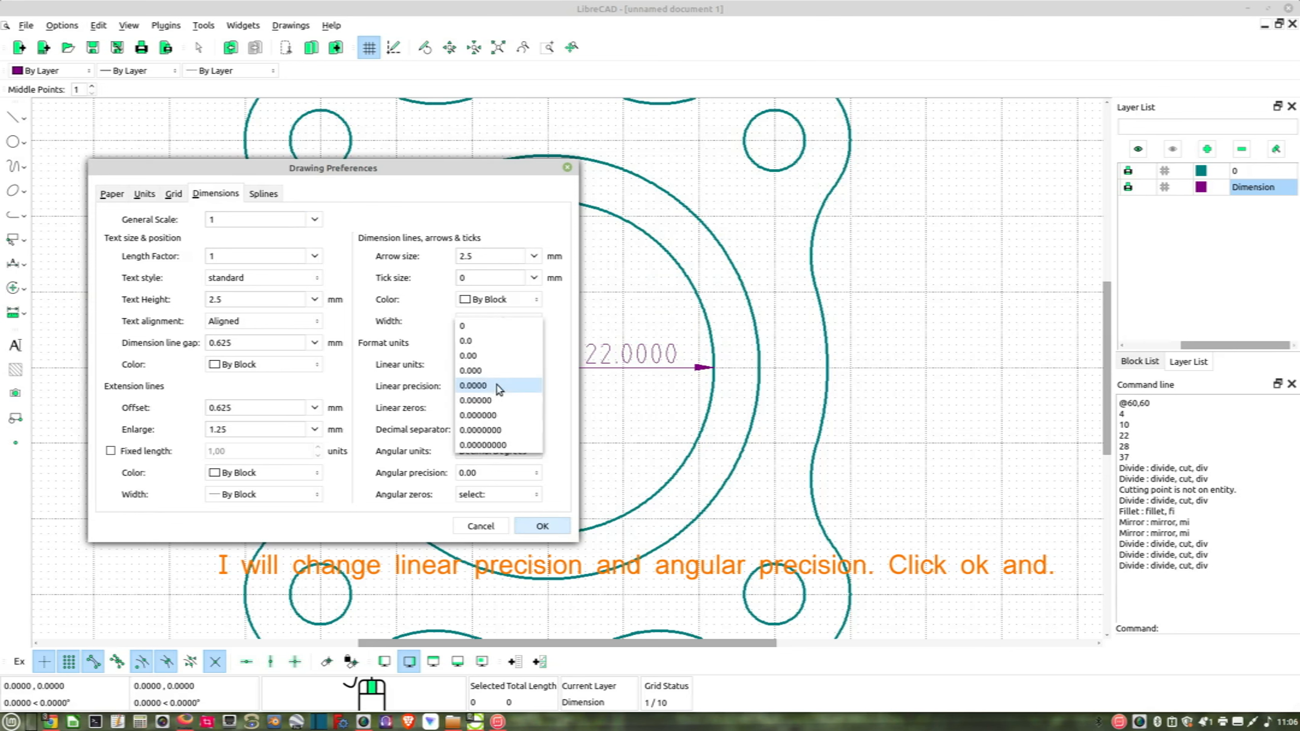
click(493, 326)
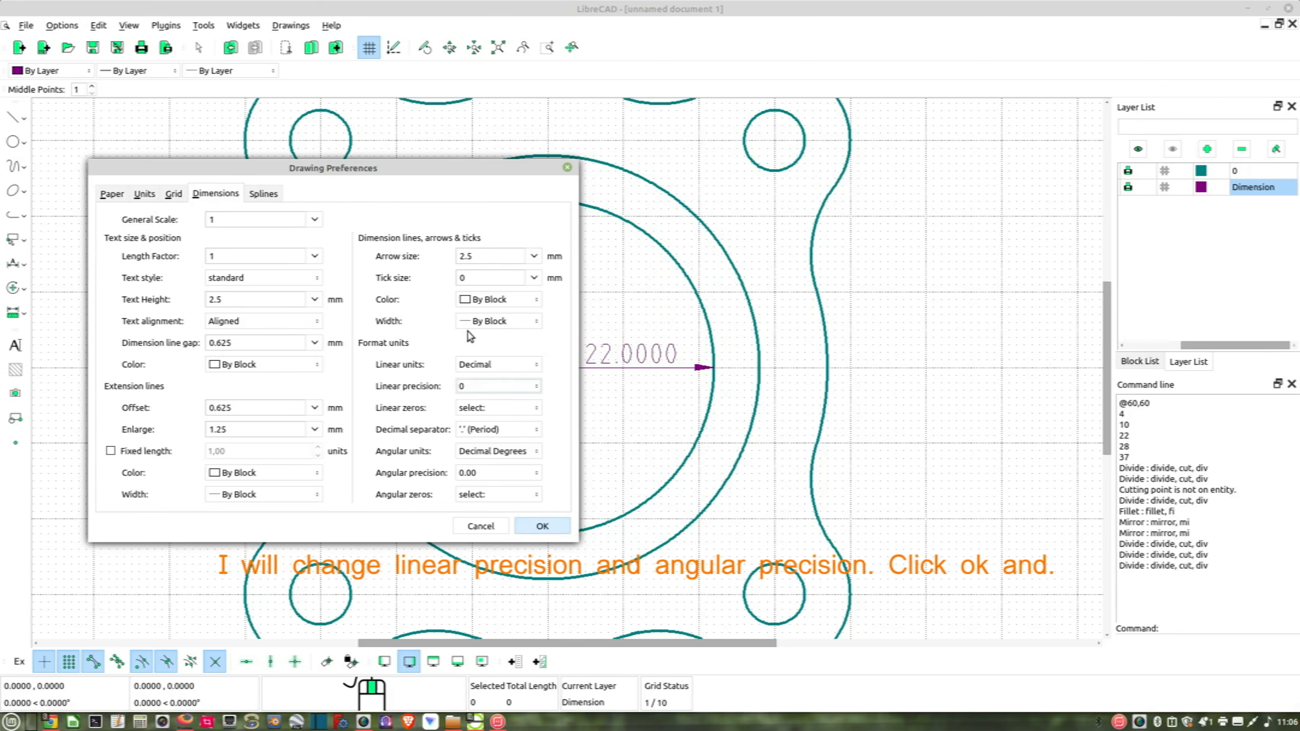
click(479, 471)
click(472, 454)
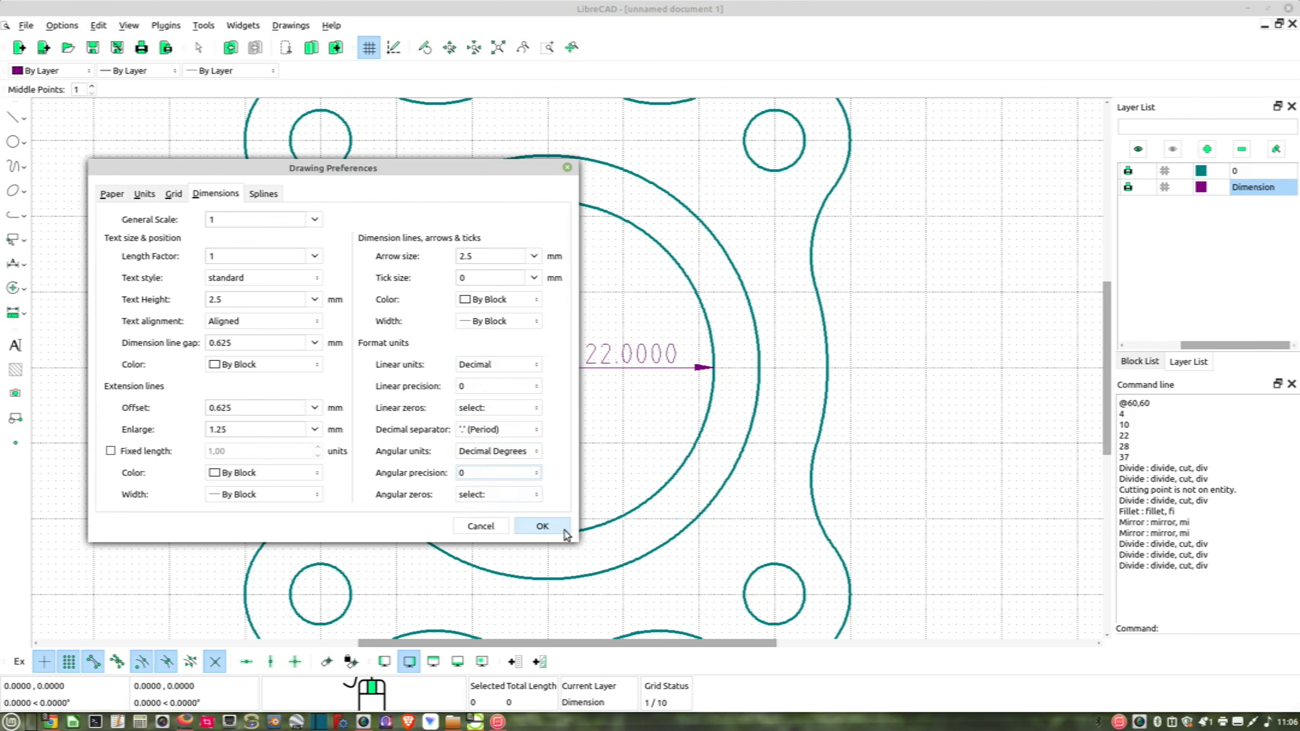
click(543, 526)
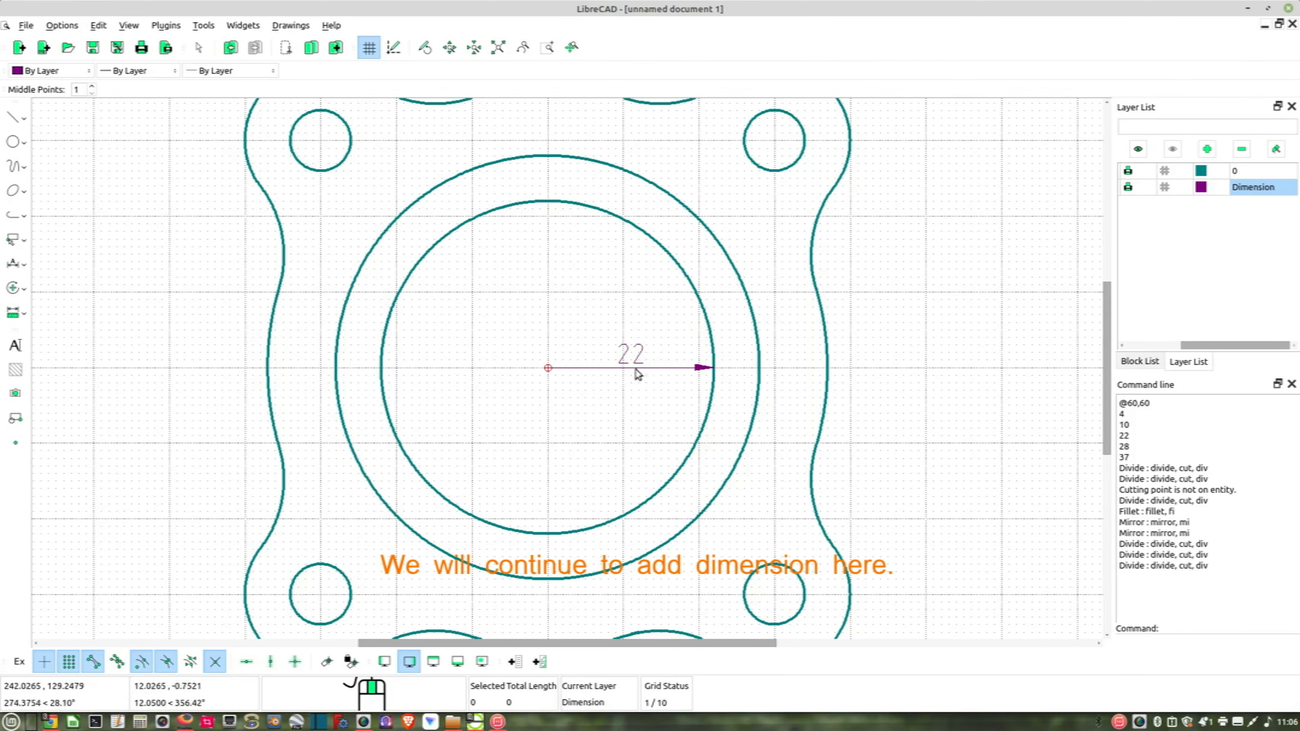
- Add a radial dimension to the larger central circle, placed diagonally toward its lower left
scroll(626, 379, down, 1)
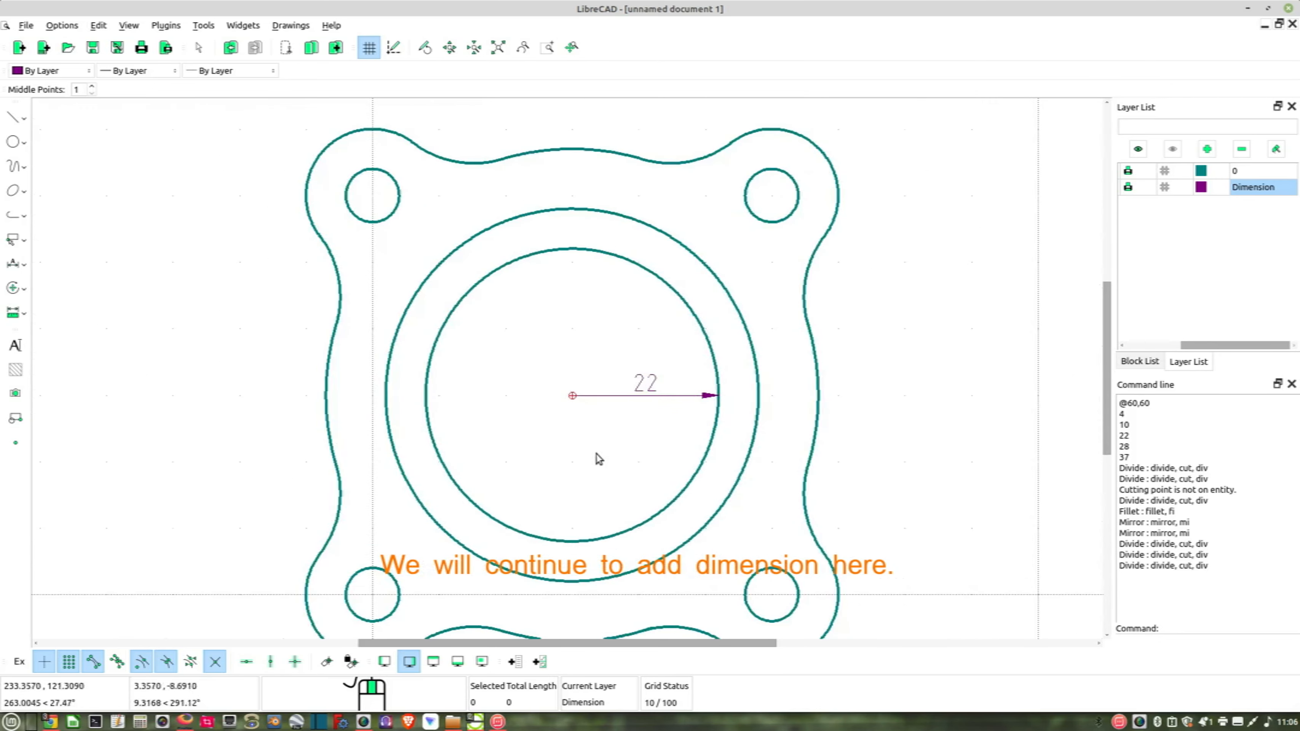
middle_drag(629, 476, 645, 455)
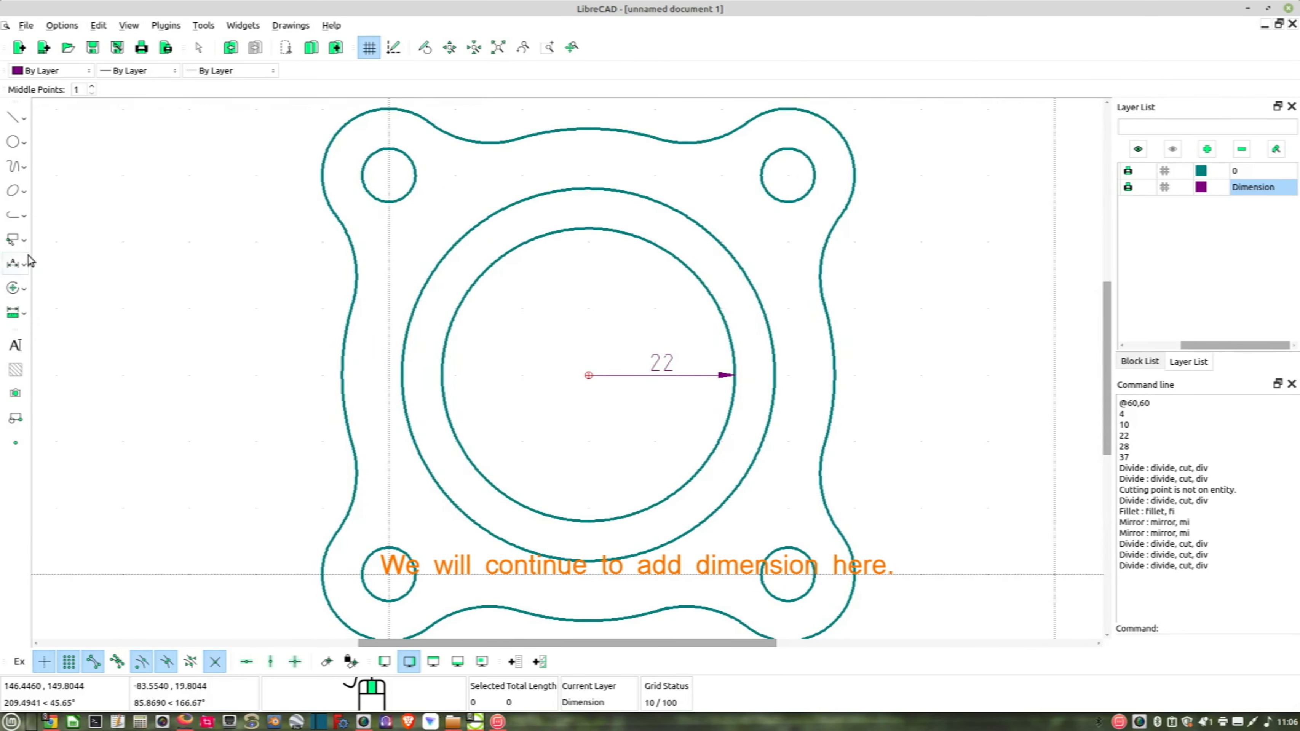
click(27, 270)
click(77, 319)
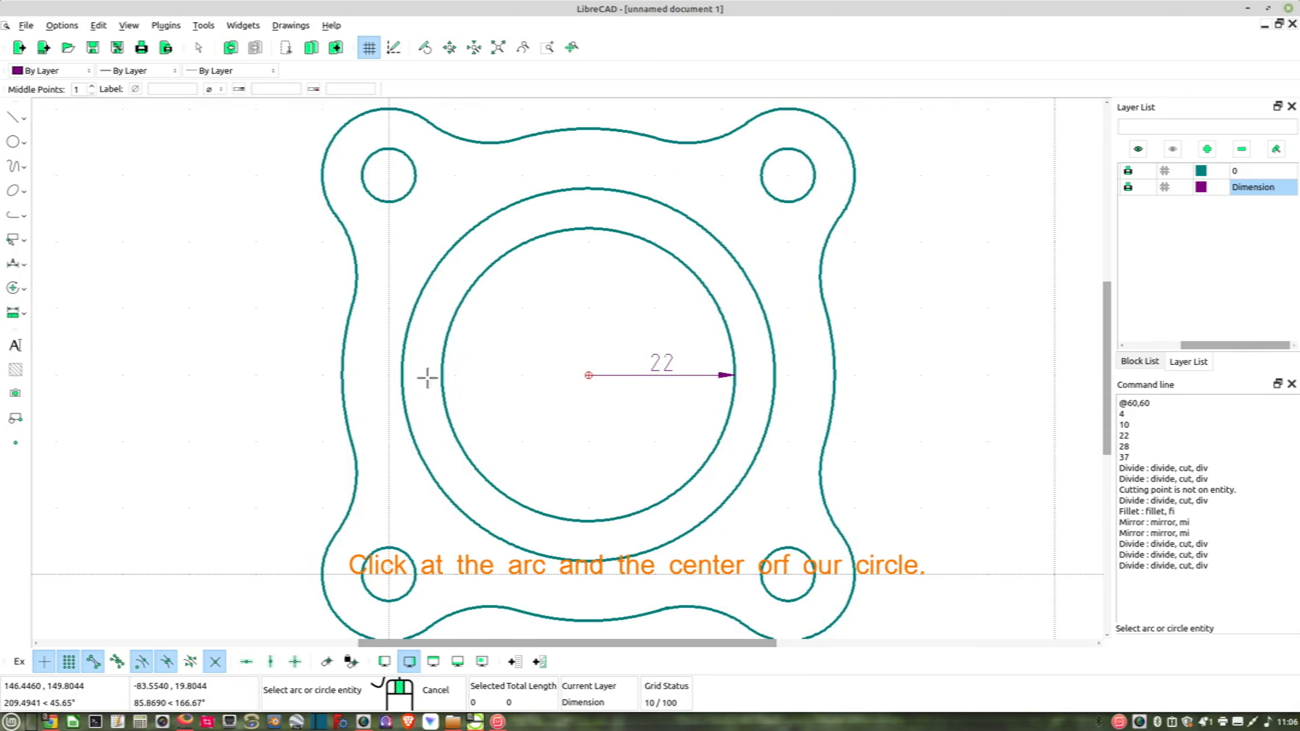
click(545, 555)
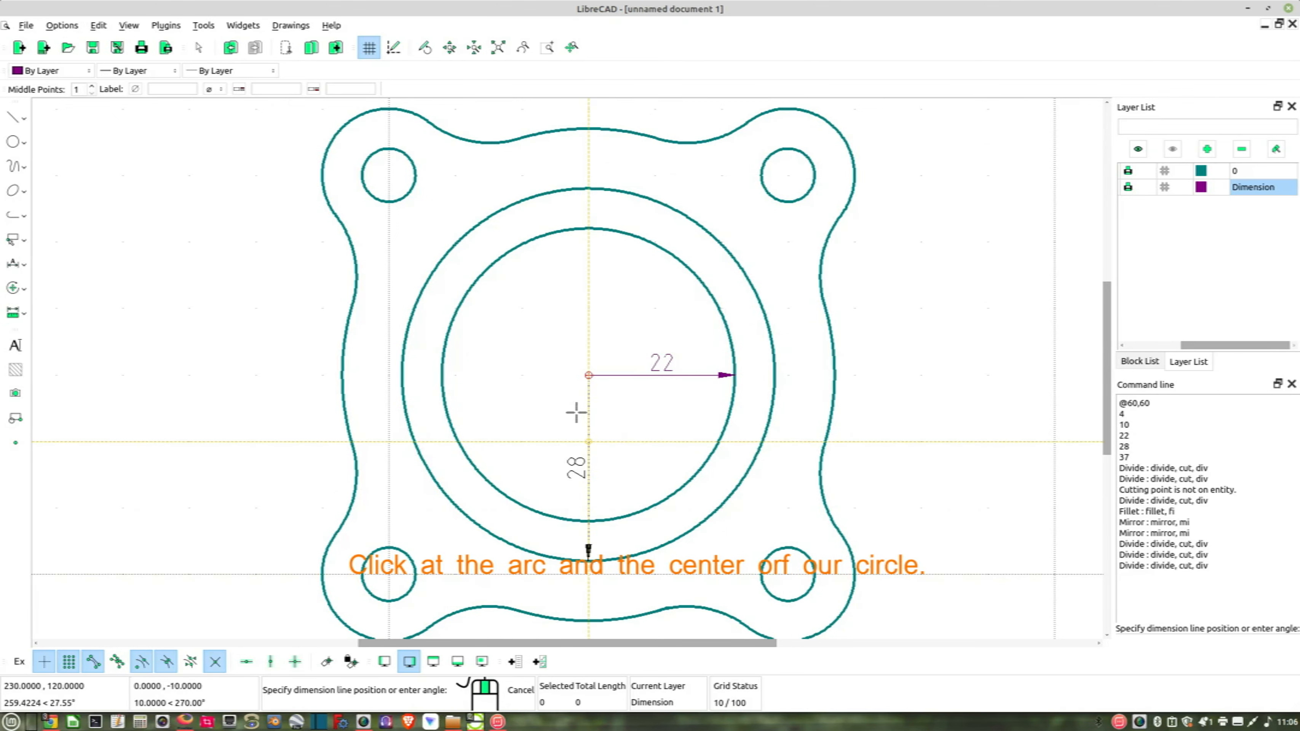
click(522, 426)
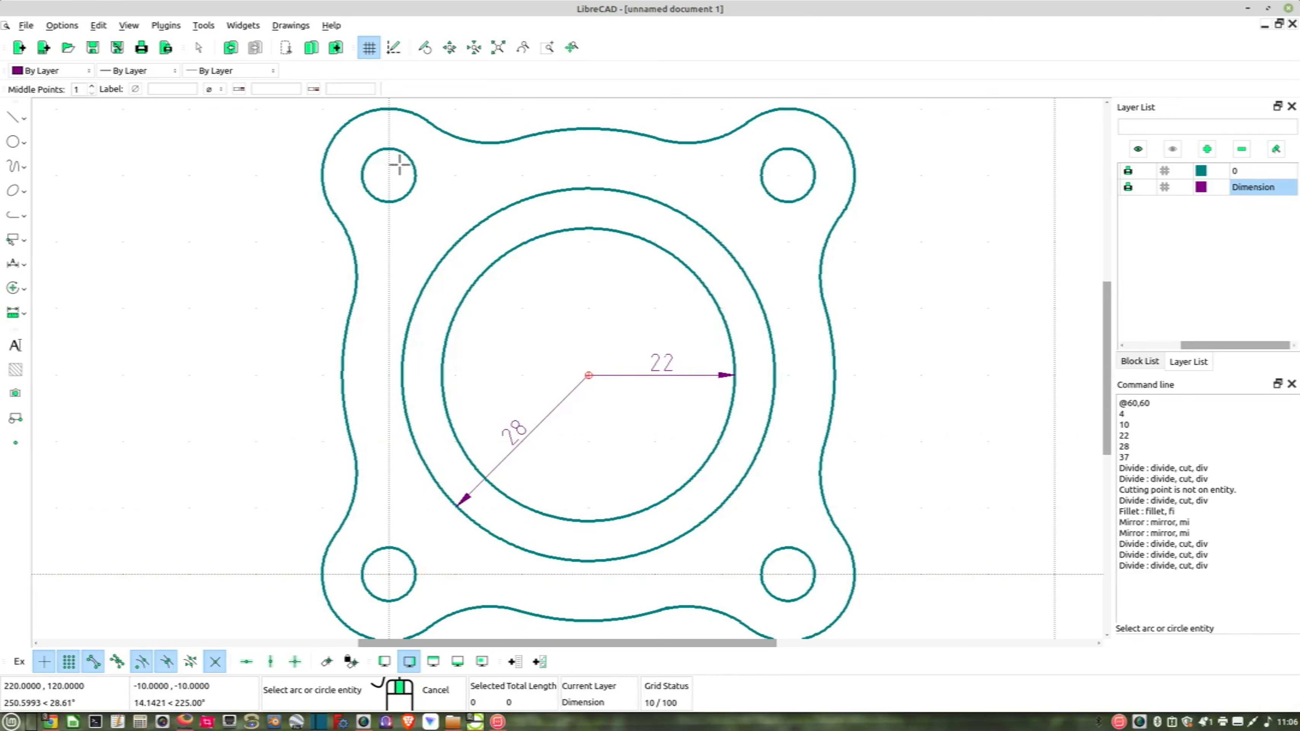
- Add horizontal radial dimensions to the upper-left hole, toward its right, and the surrounding lobe arc, toward its left, and end the dimension command
click(361, 177)
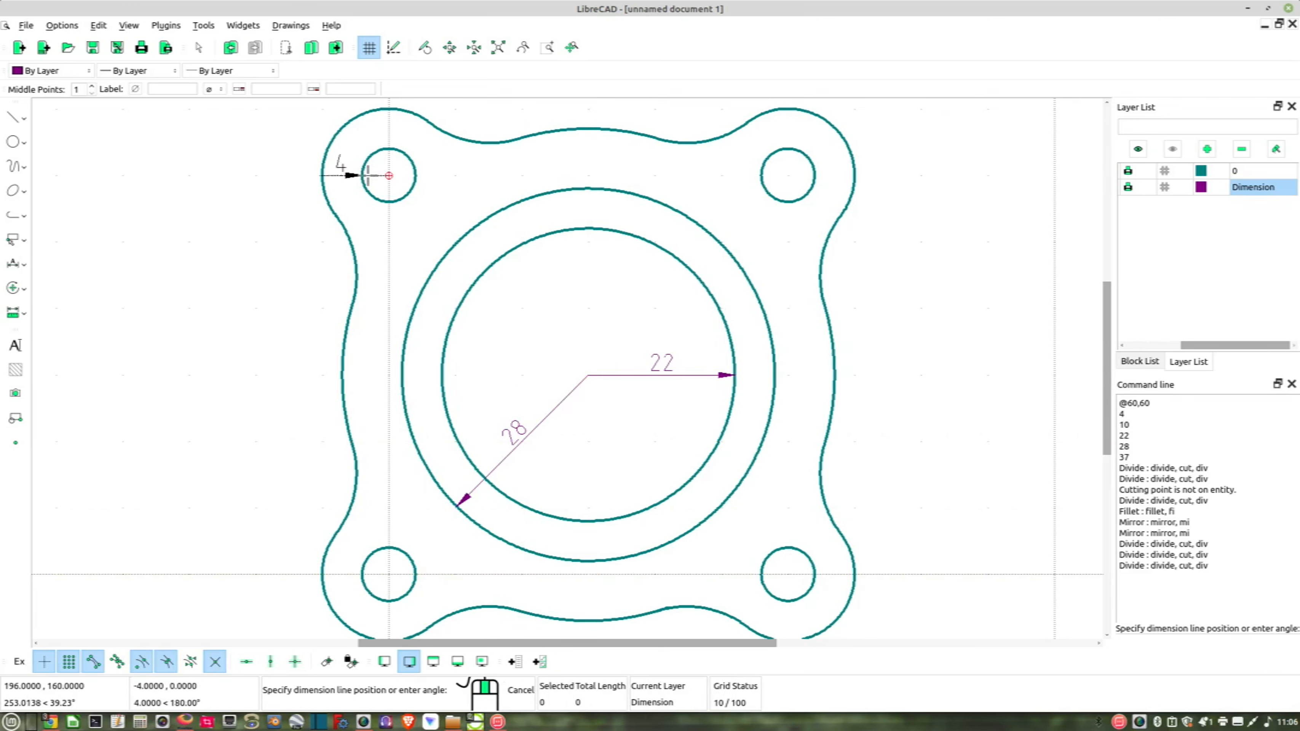
click(387, 176)
click(332, 138)
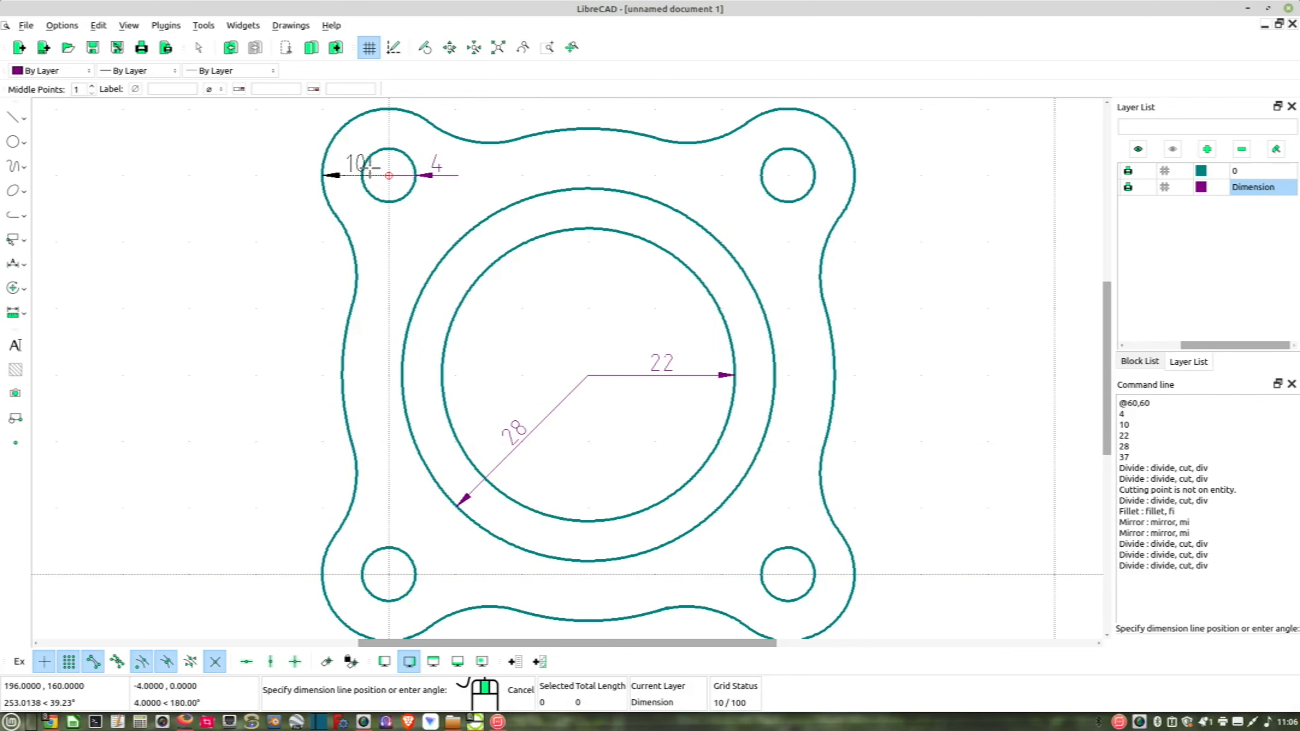
click(349, 174)
scroll(378, 178, up, 9)
right_click(379, 179)
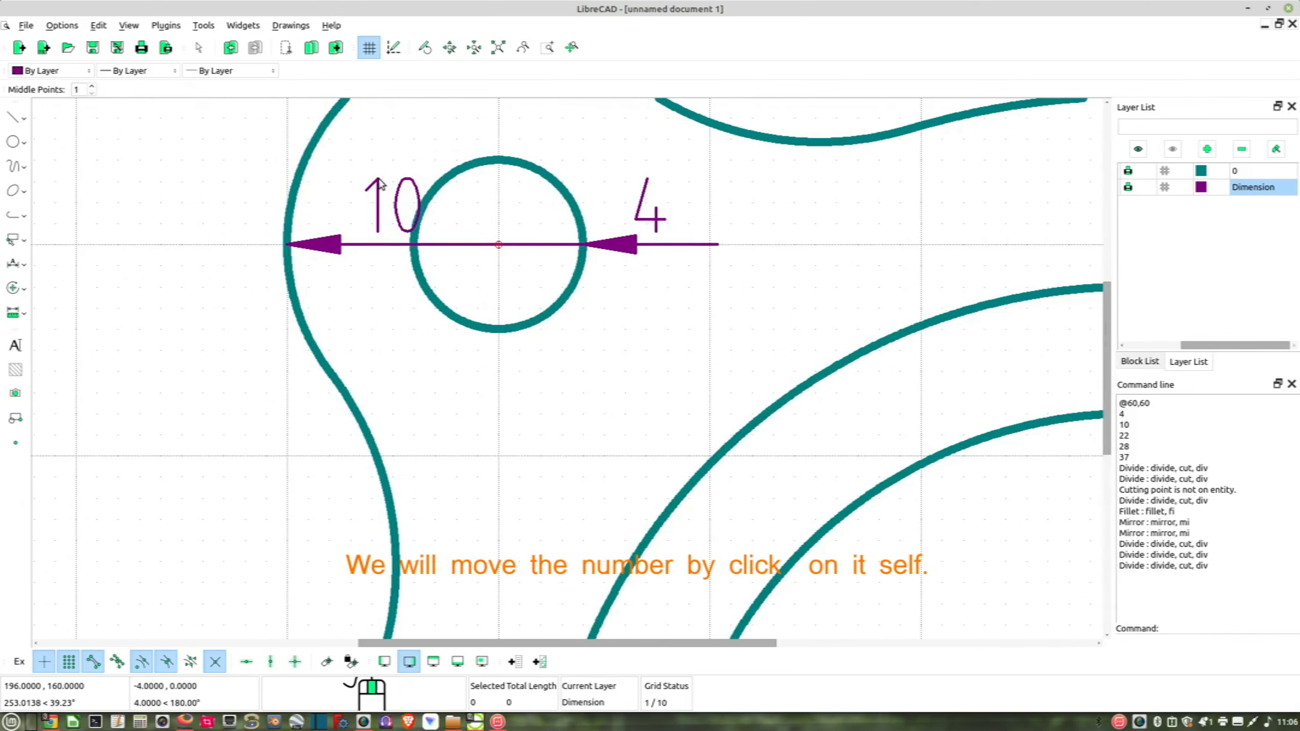
- Move the text of the upper-left lobe arc's radial dimension left, clear of the hole, and deselect the dimension
click(377, 212)
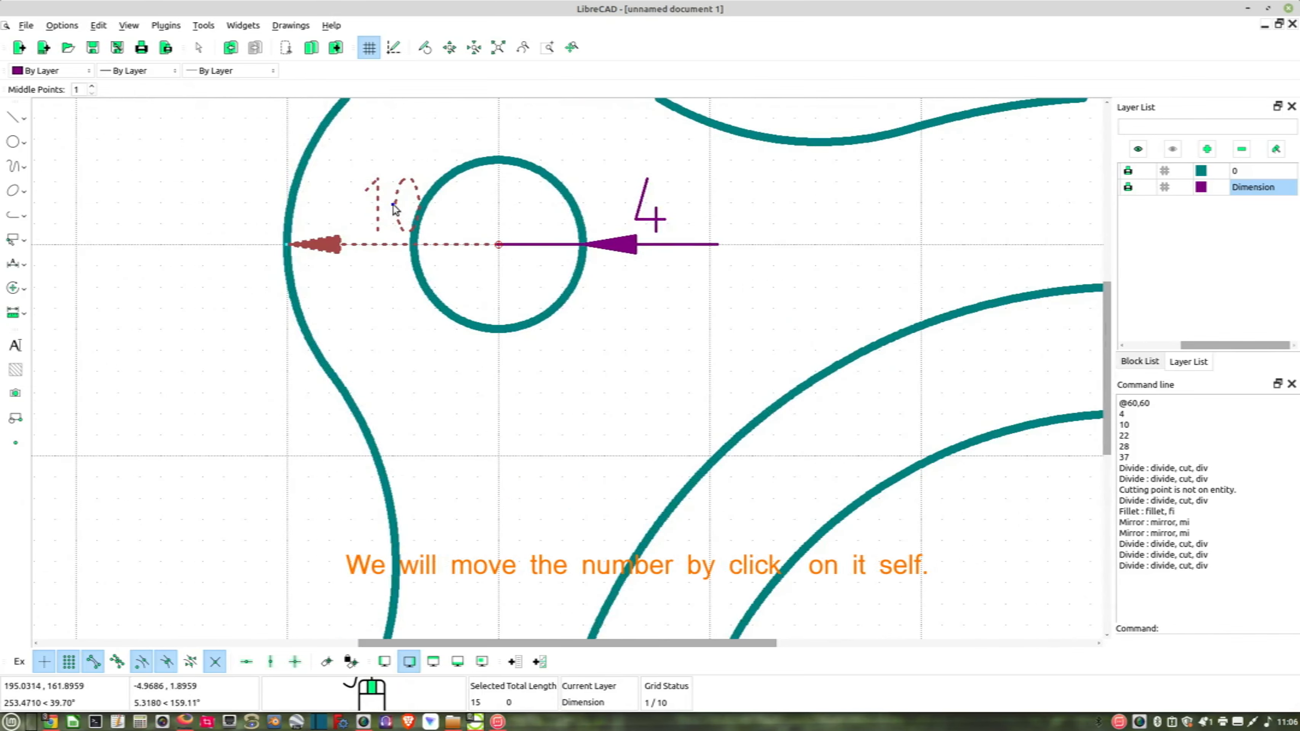
drag(393, 205, 350, 201)
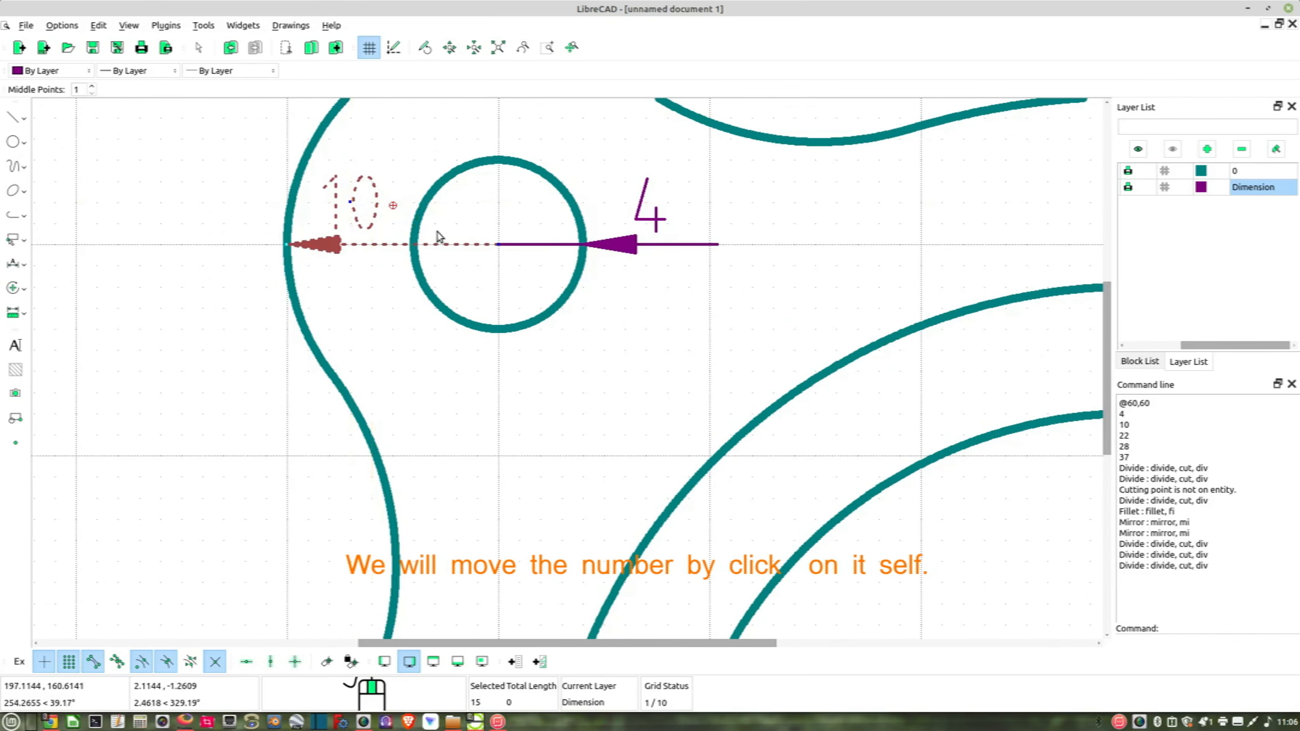
key(Escape)
- Delete the radial dimension of the upper-left hole
scroll(438, 235, down, 3)
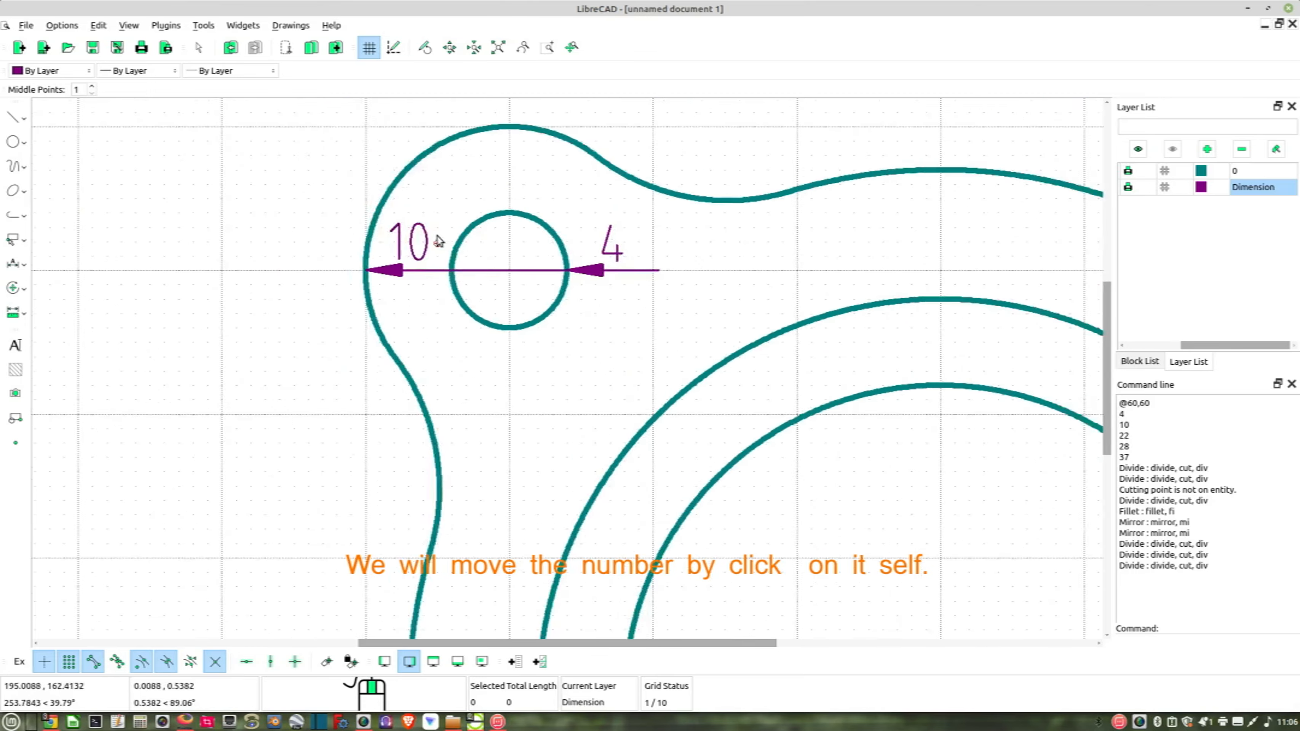
middle_drag(439, 235, 649, 400)
scroll(629, 384, down, 1)
scroll(485, 272, up, 3)
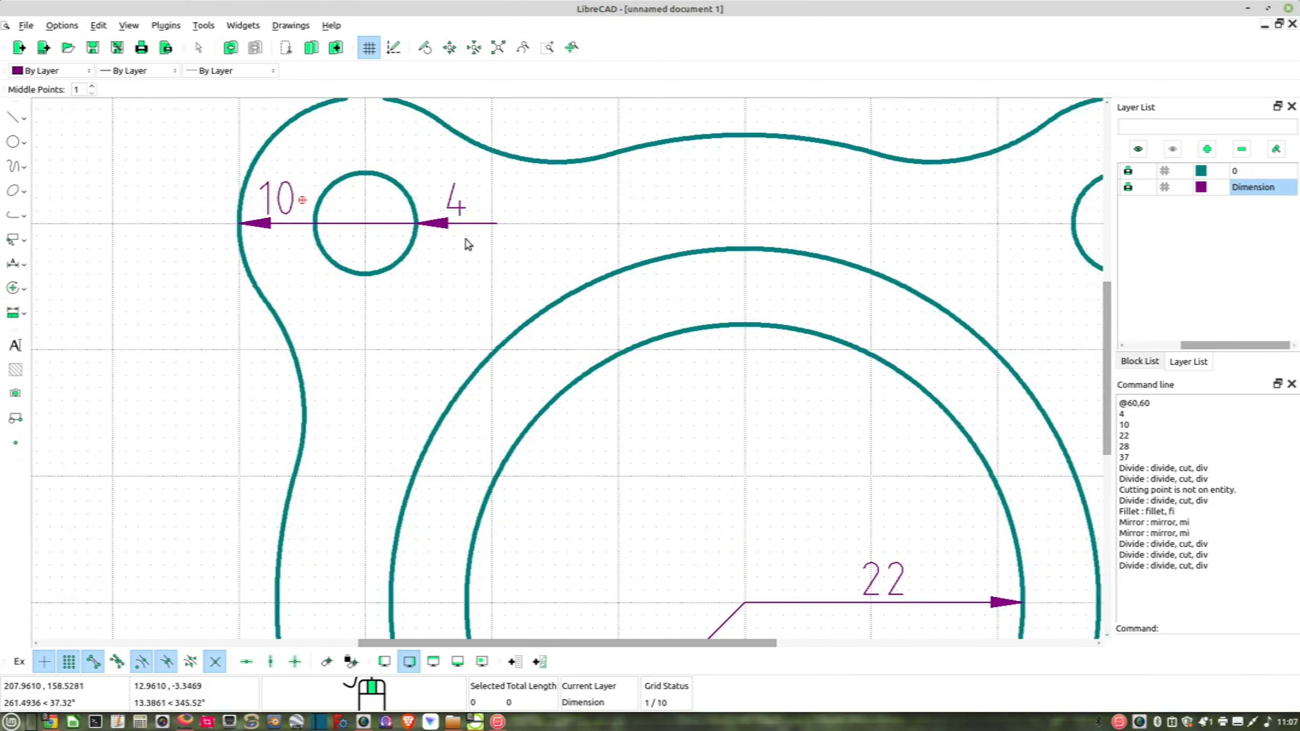
click(459, 228)
key(Delete)
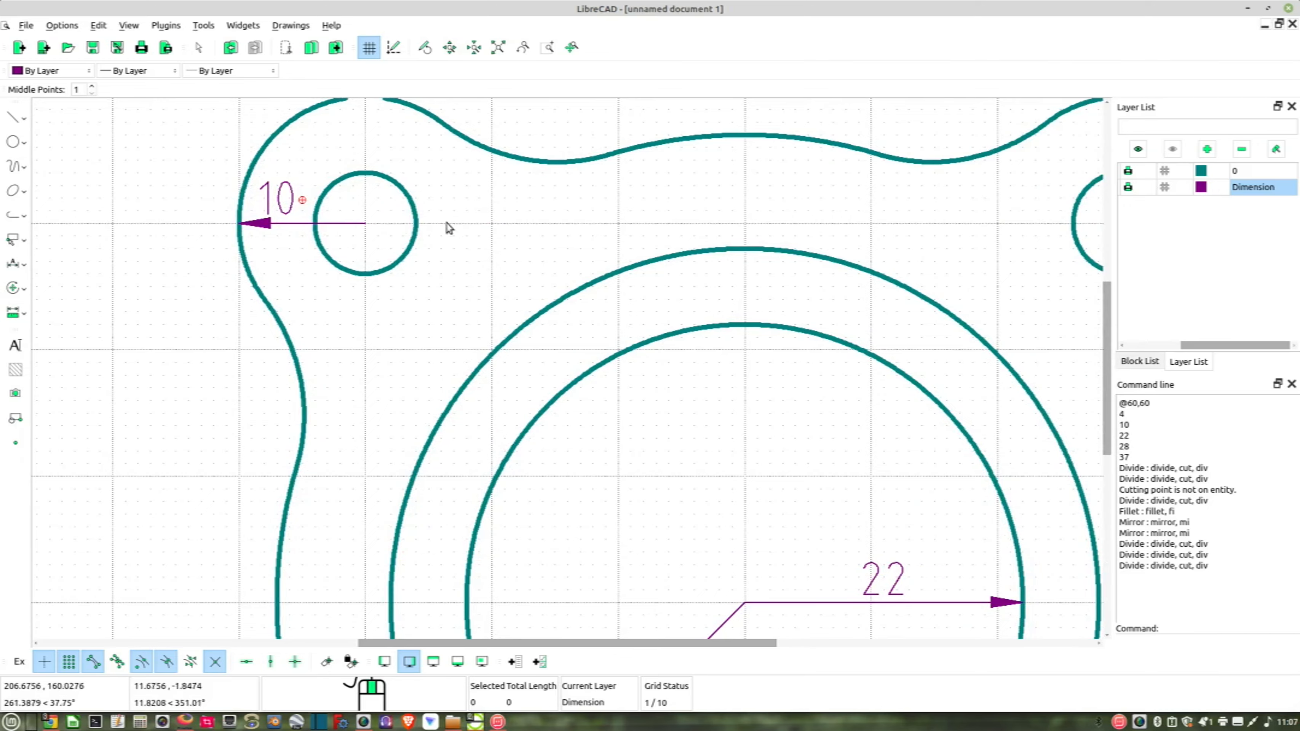
- Add a radial dimension to the upper-left hole, angled slightly toward its upper right, and end the dimension command
middle_drag(449, 226, 520, 308)
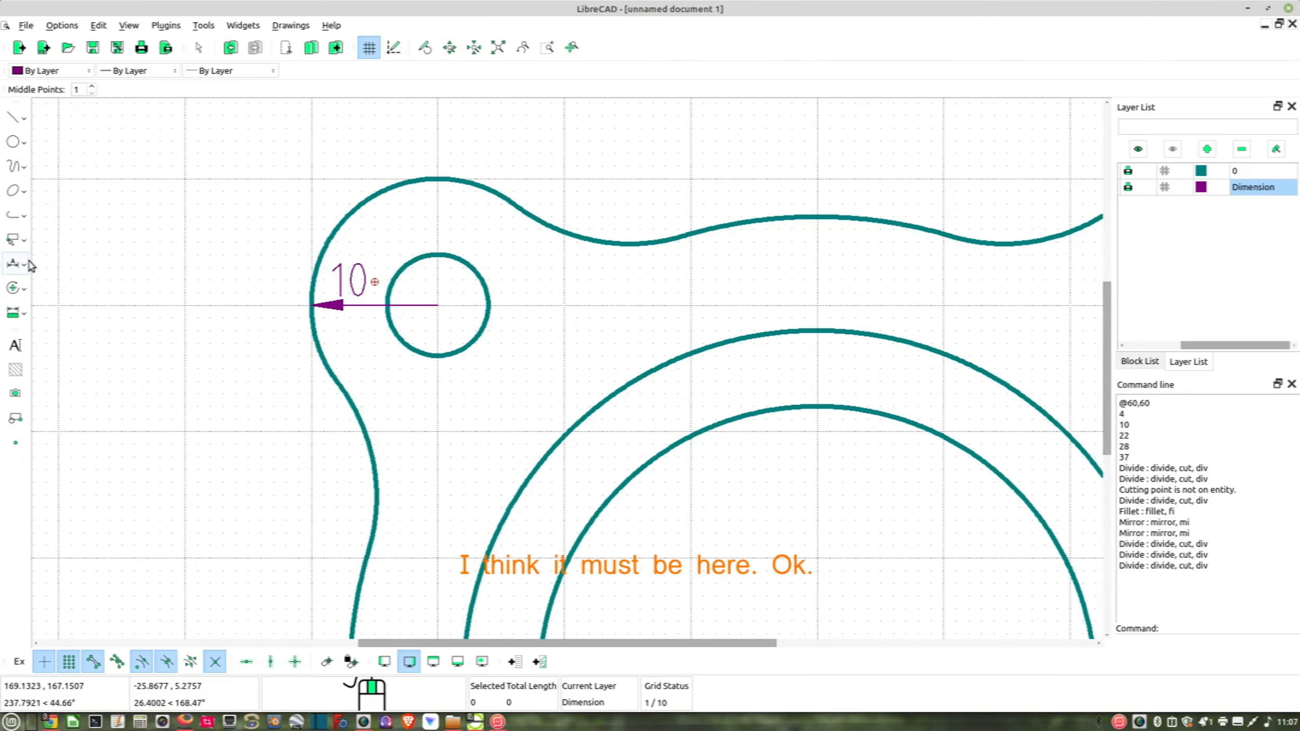
click(18, 266)
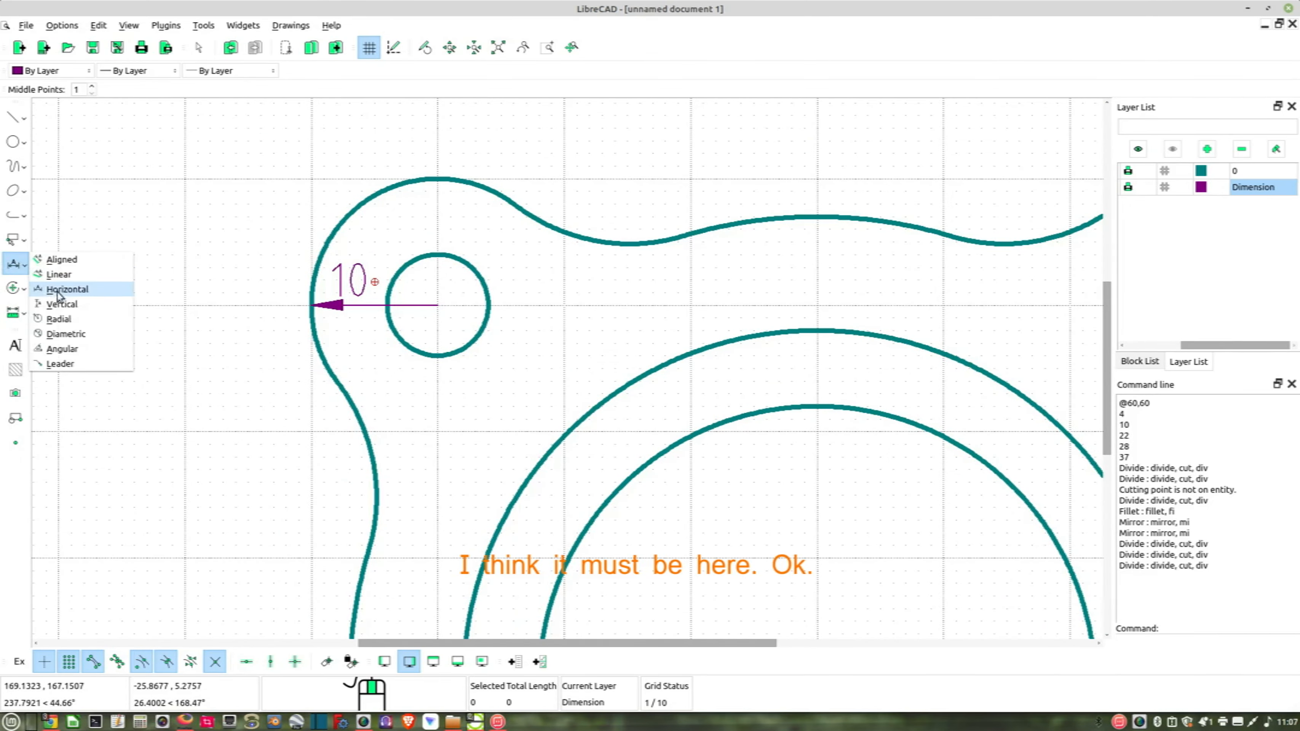
click(62, 319)
click(455, 261)
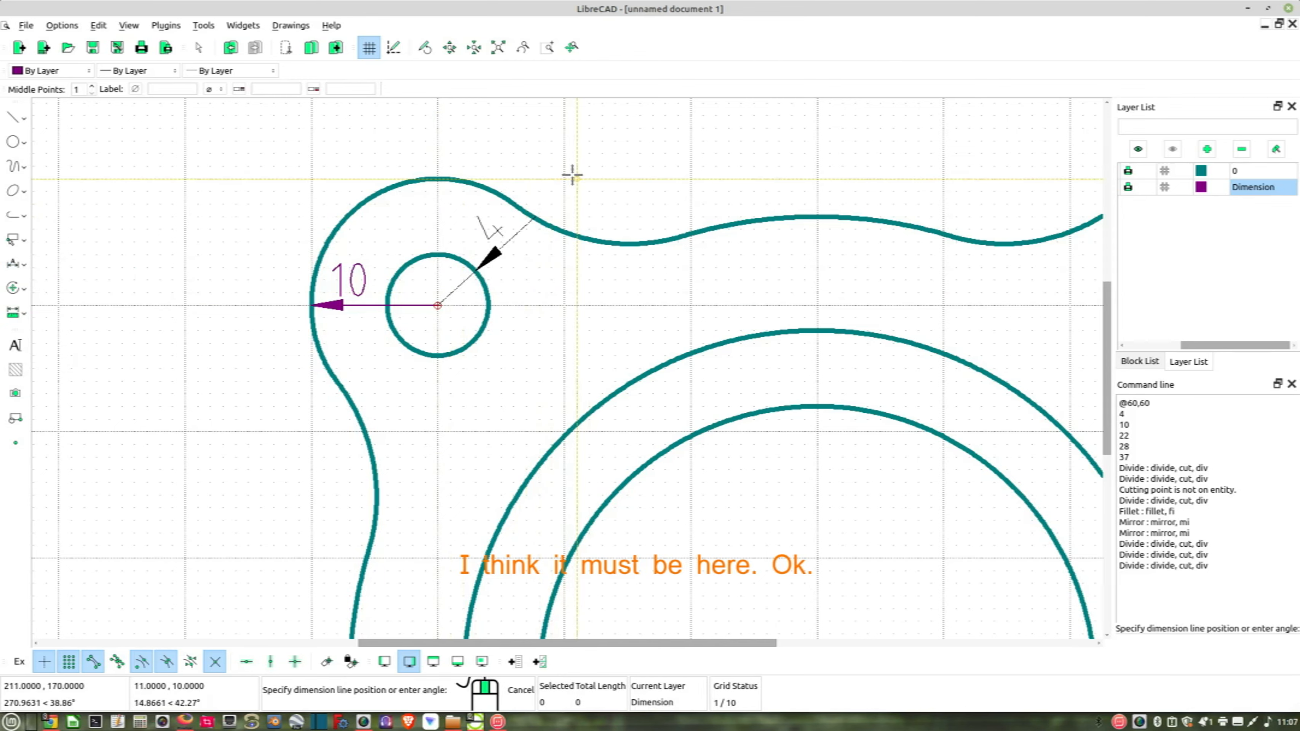
click(677, 205)
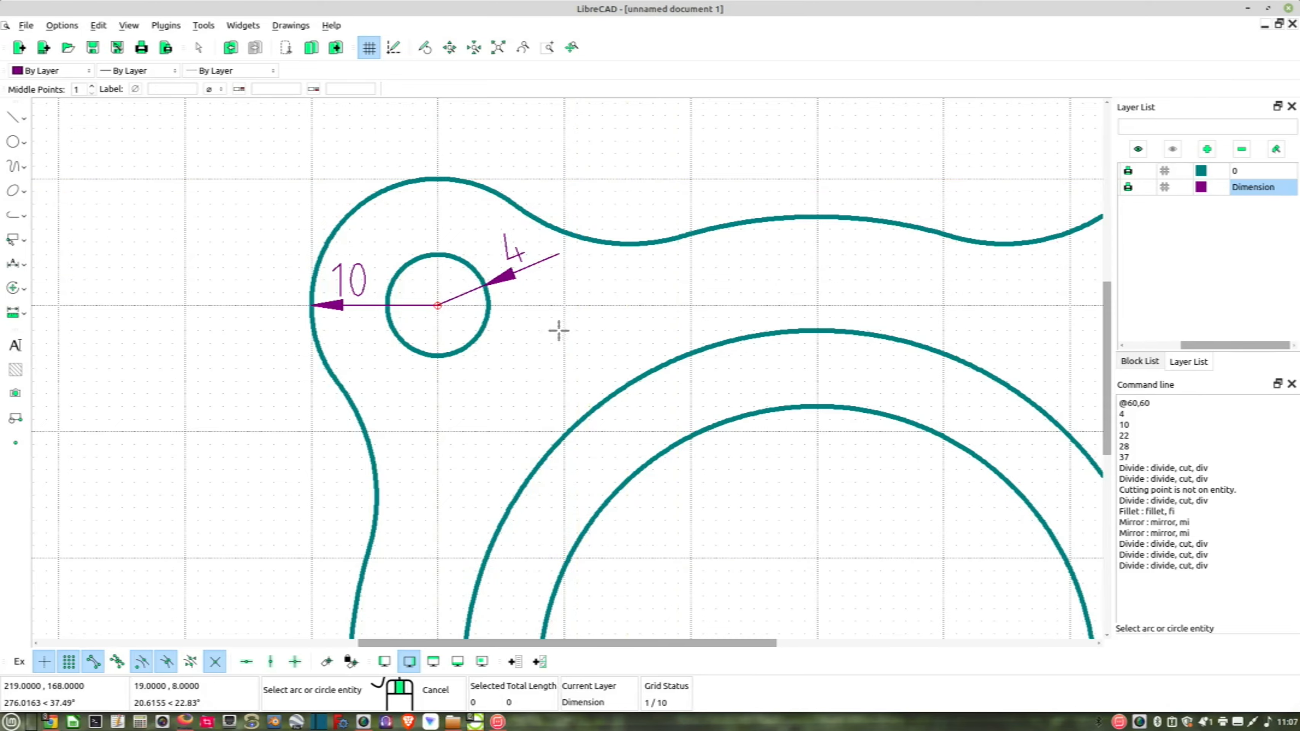
scroll(561, 331, down, 2)
right_click(658, 456)
scroll(612, 305, down, 4)
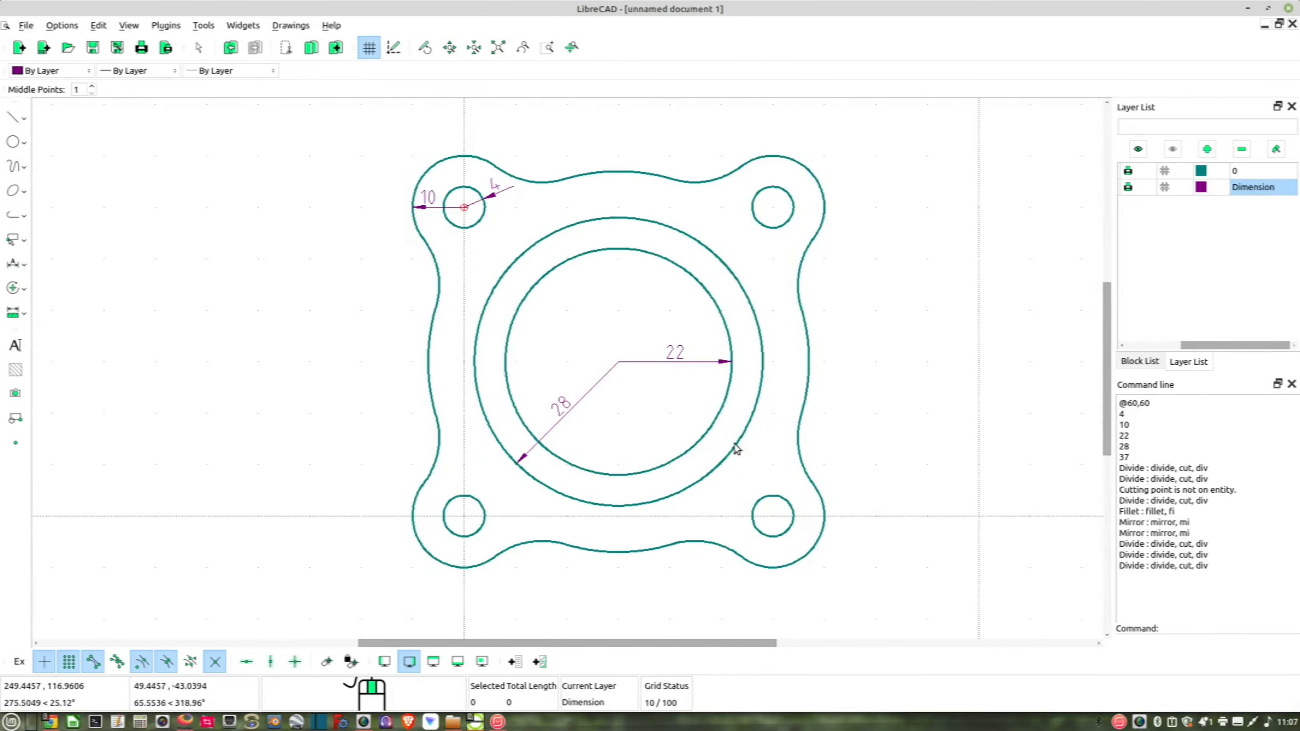
- Try a radial dimension on the left outer arc, placed horizontally toward the left, and delete it
scroll(664, 410, up, 1)
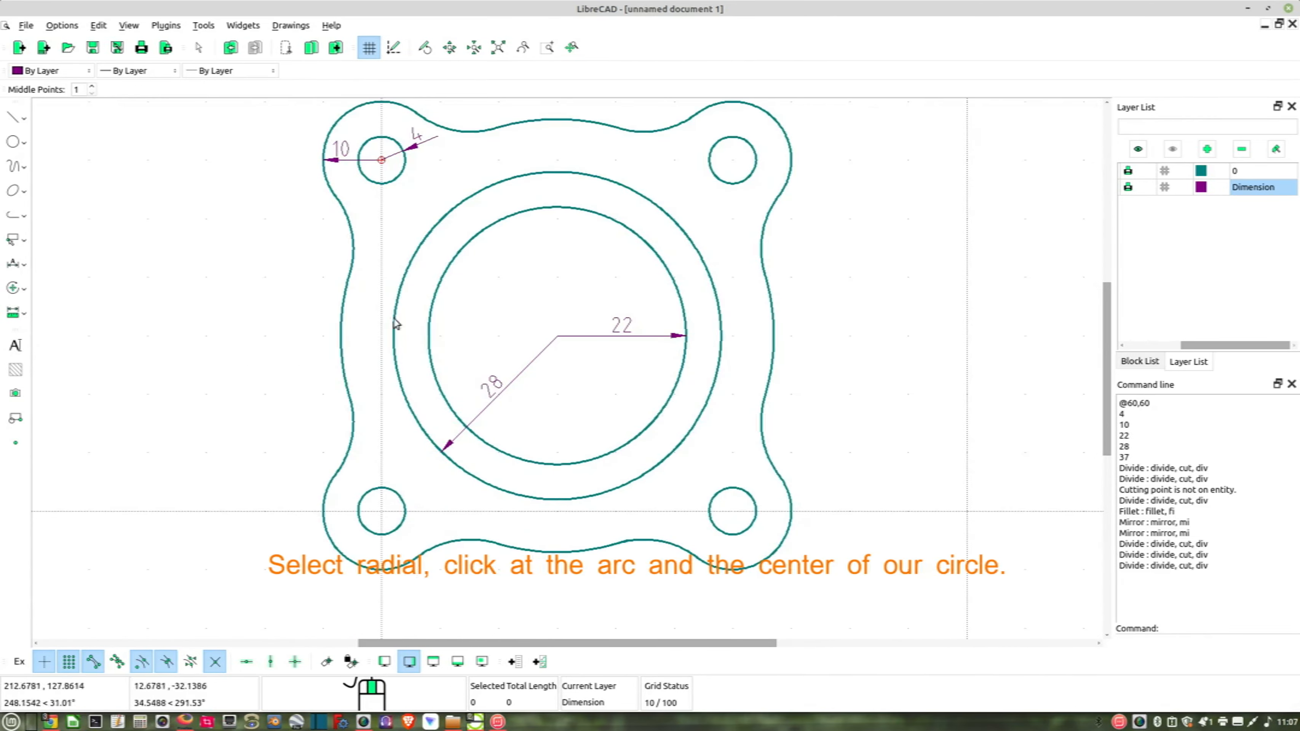
right_click(259, 283)
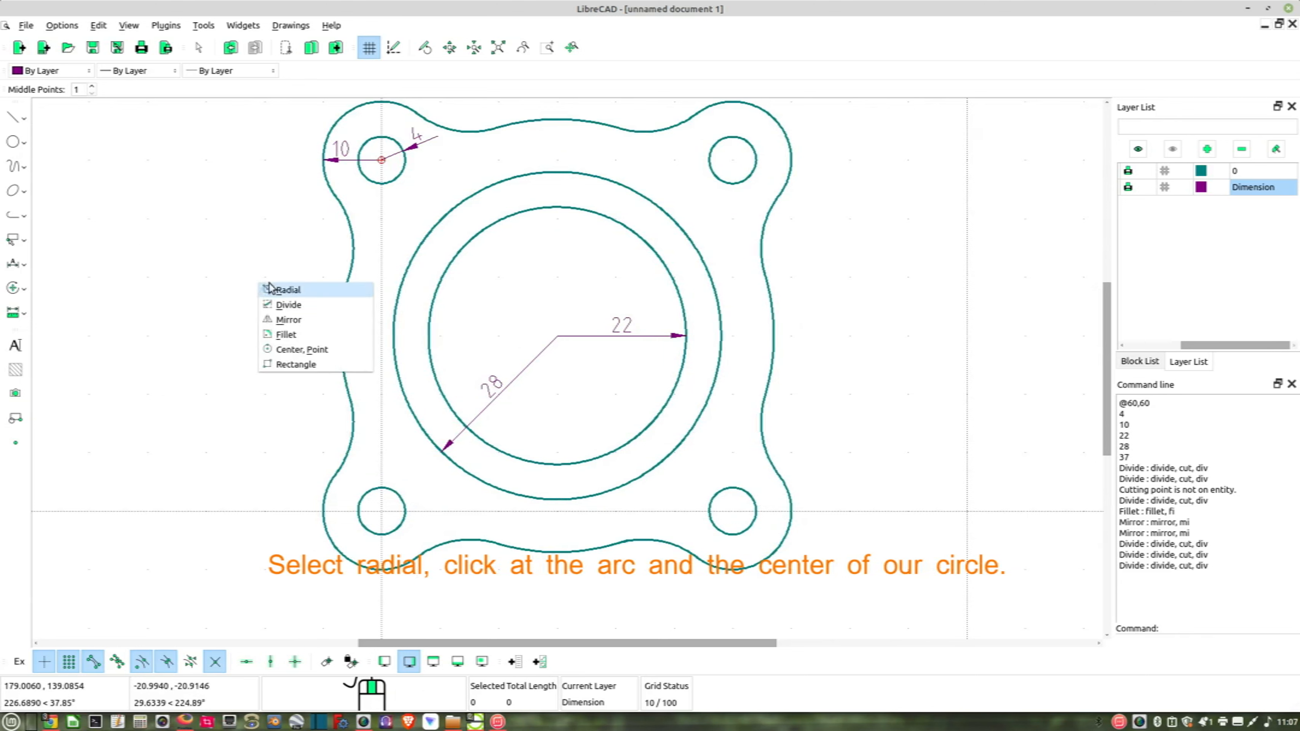
click(287, 289)
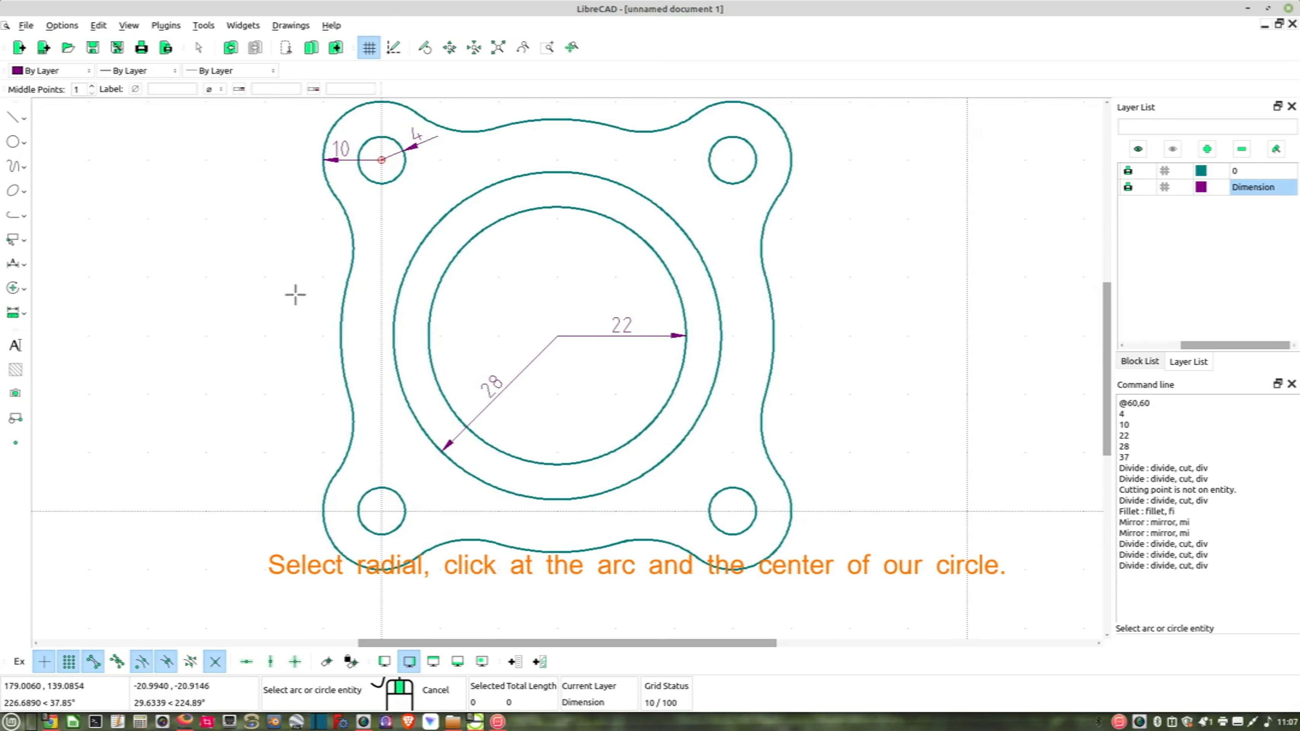
click(333, 321)
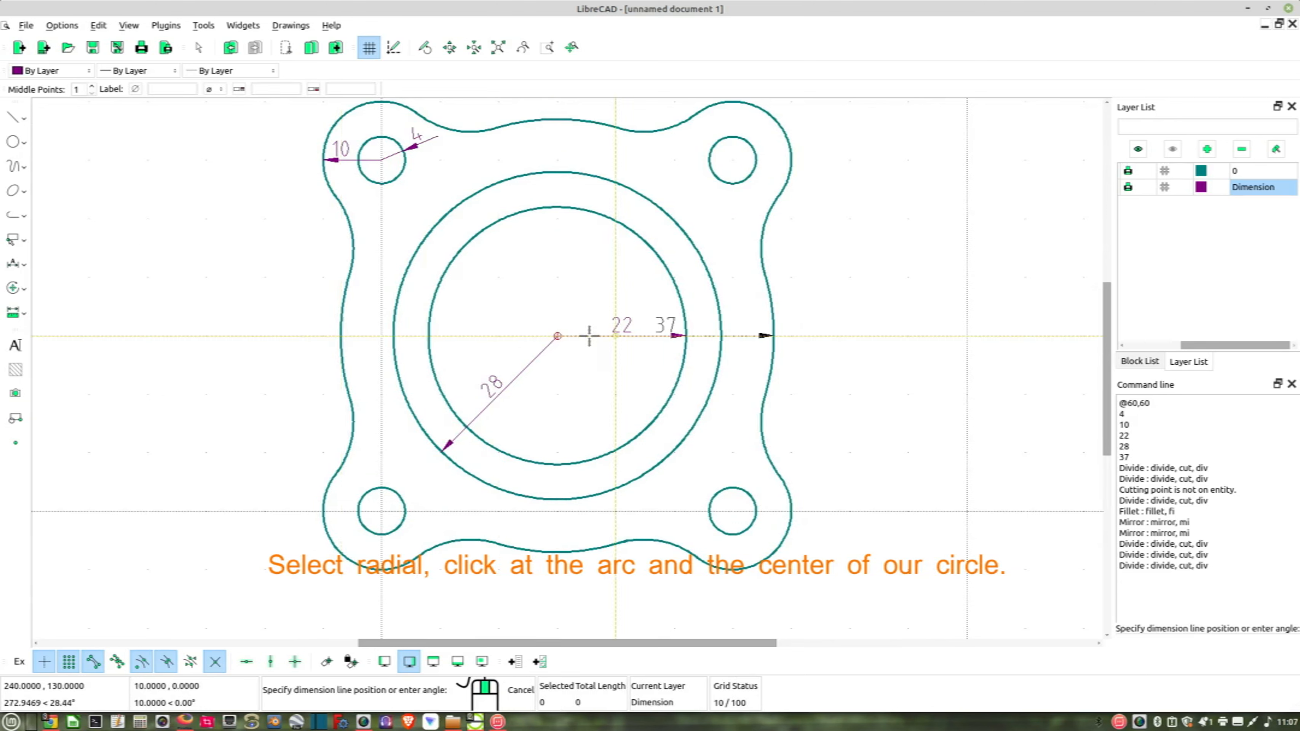
click(459, 335)
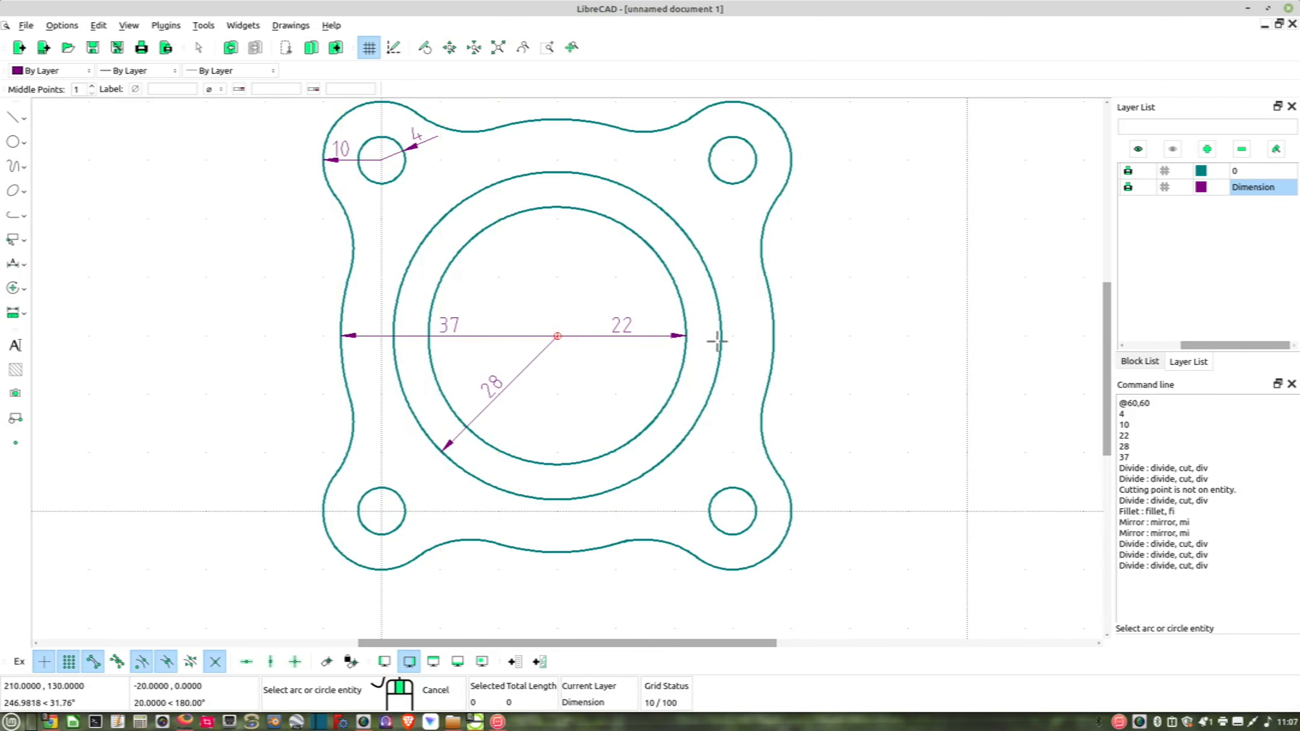
right_click(544, 338)
click(450, 327)
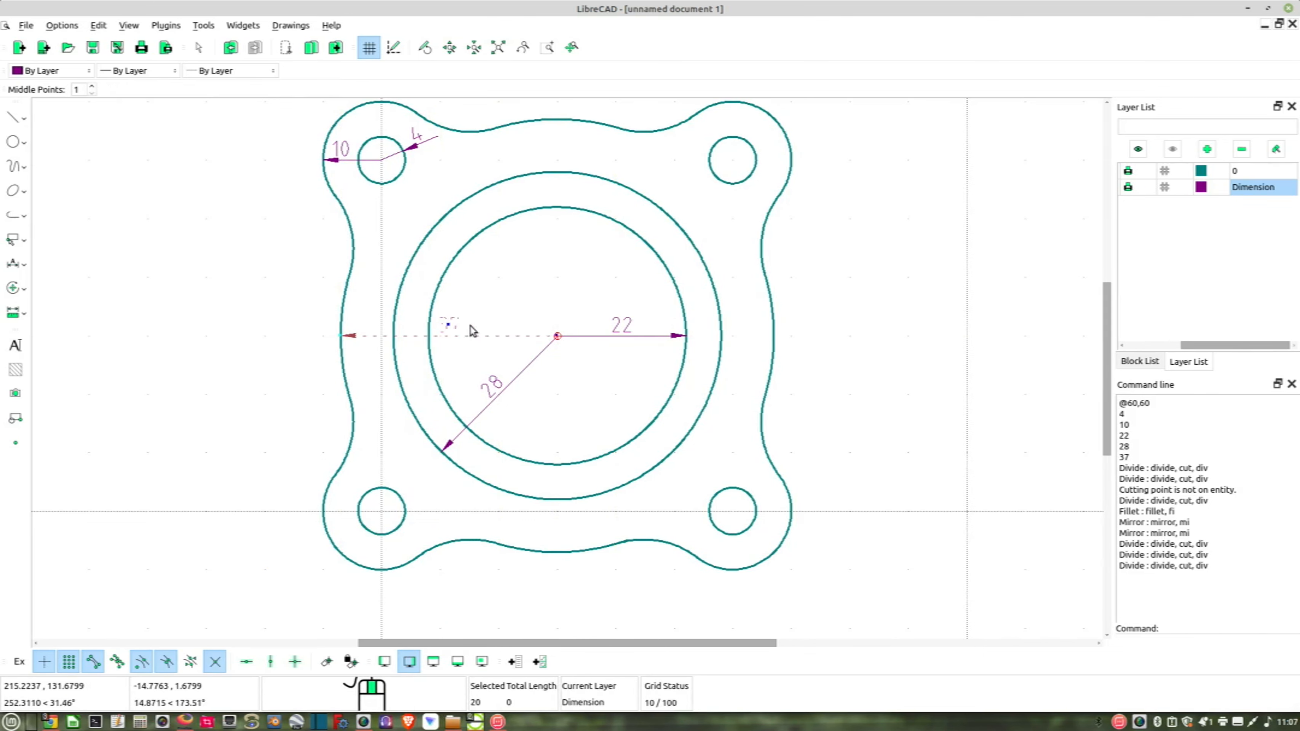
key(Delete)
- Add a radial dimension to the top outer arc, directed steeply toward the arc's left end, and end the dimension command
right_click(505, 258)
click(522, 268)
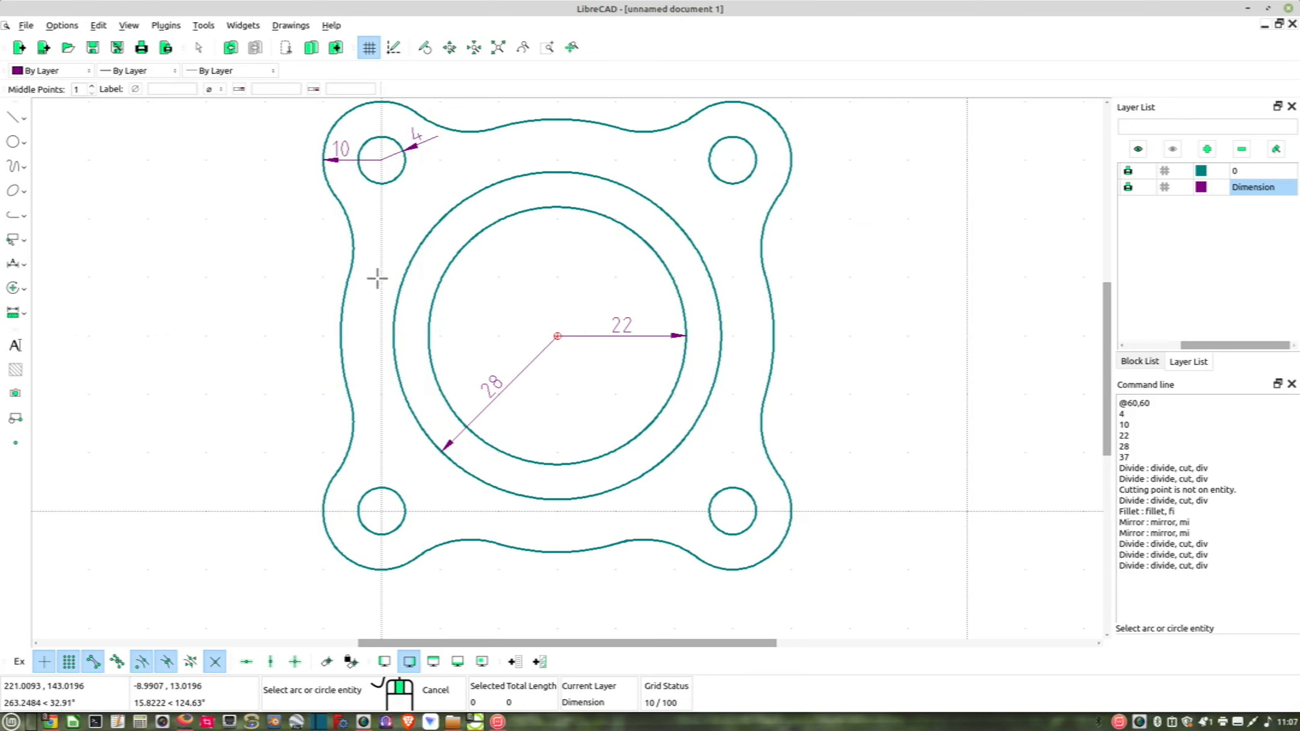
click(523, 121)
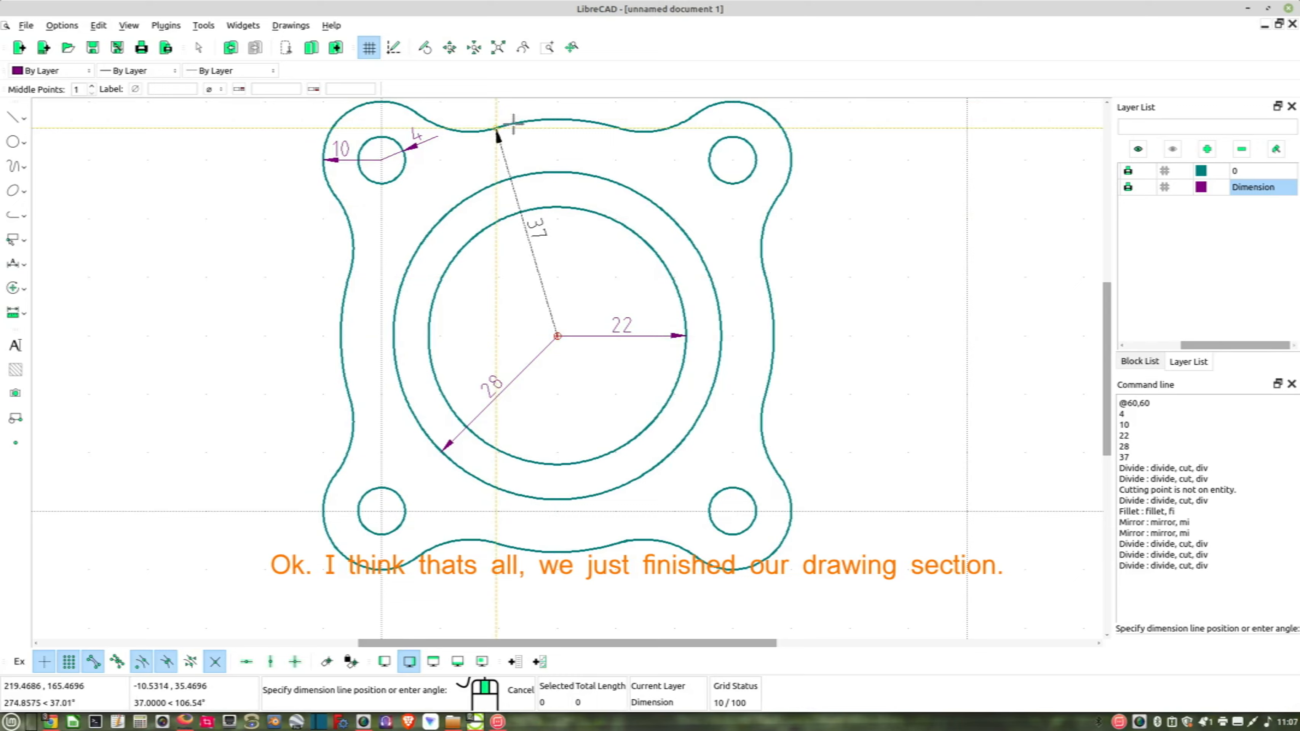
middle_drag(513, 127, 524, 305)
scroll(523, 261, up, 1)
click(523, 260)
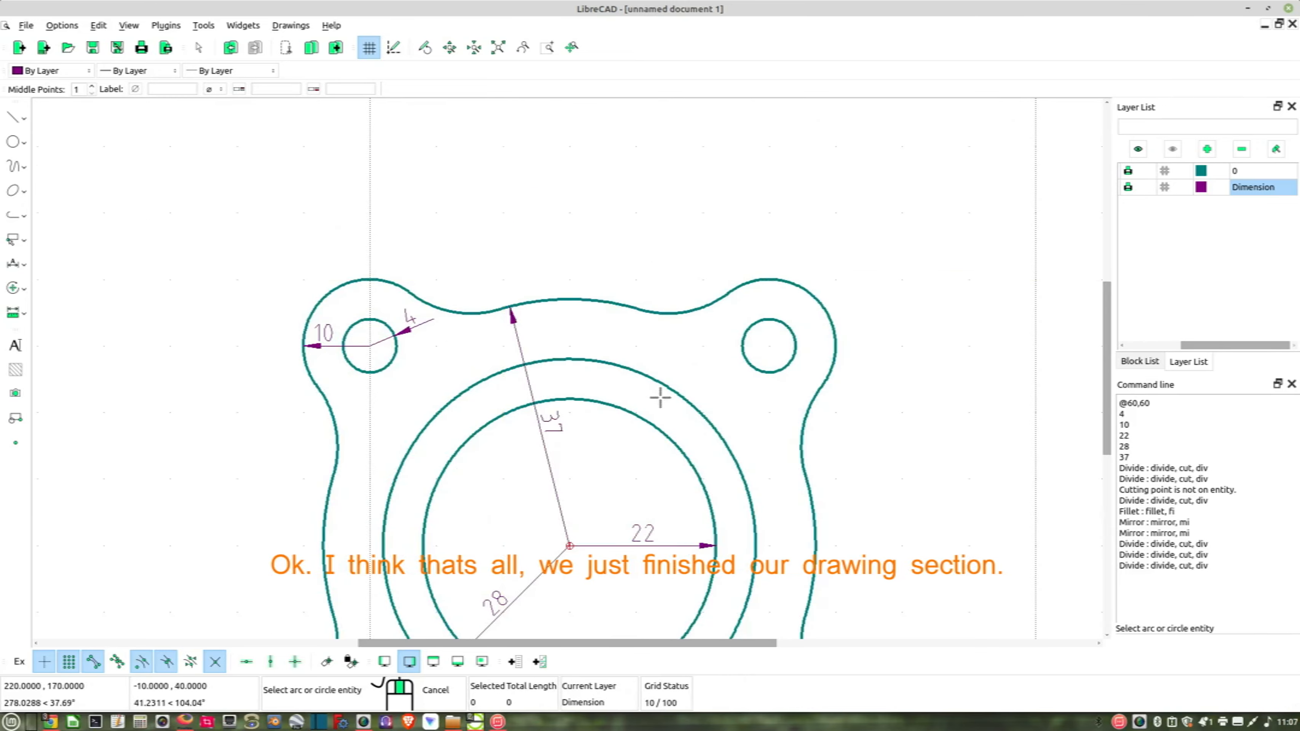
scroll(662, 394, down, 1)
middle_drag(742, 491, 814, 393)
right_click(813, 397)
middle_drag(720, 529, 766, 525)
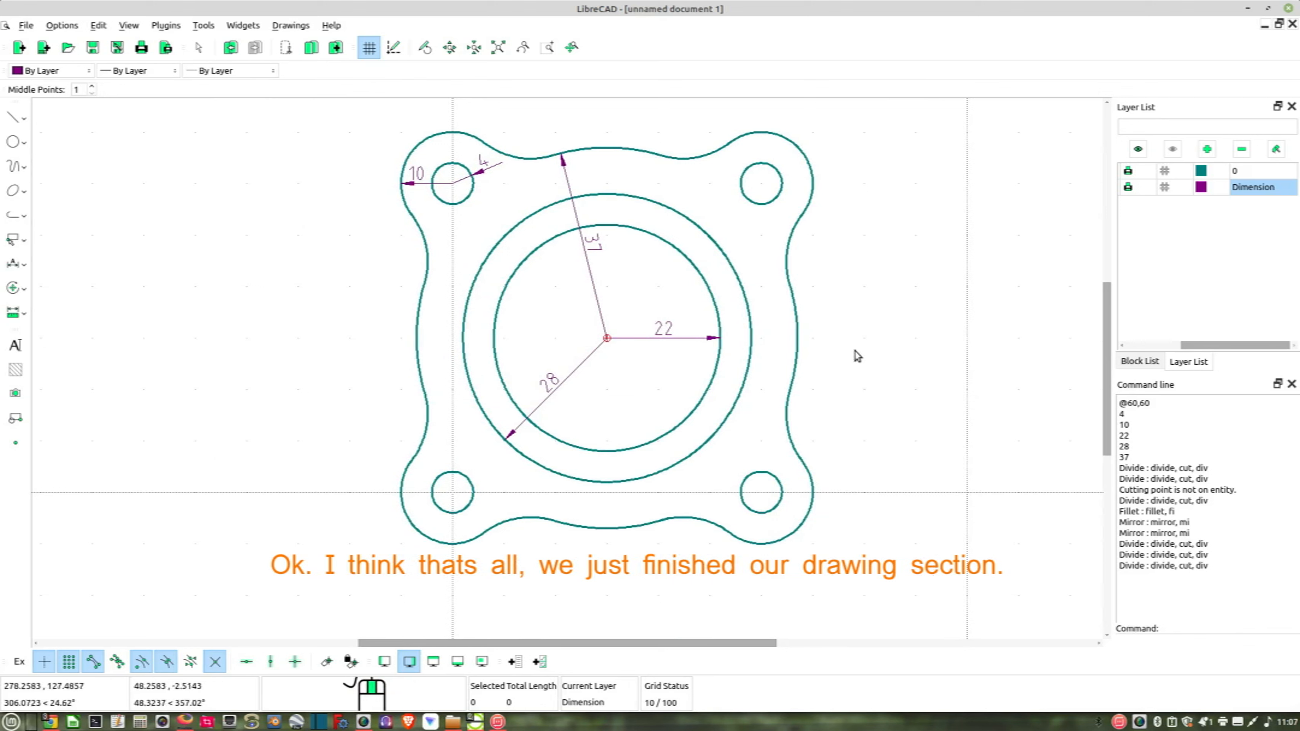
- Set the Dimension layer's default line type to Dot (tiny)
click(1274, 152)
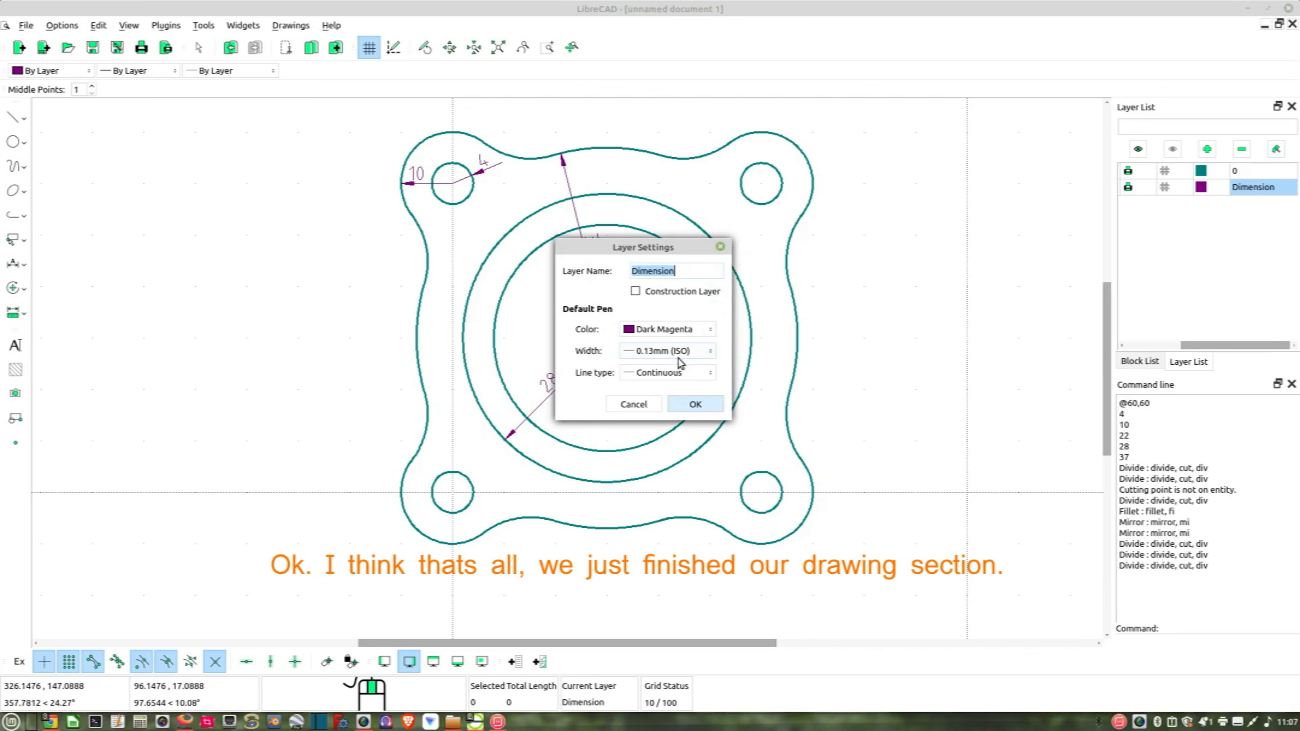
click(683, 372)
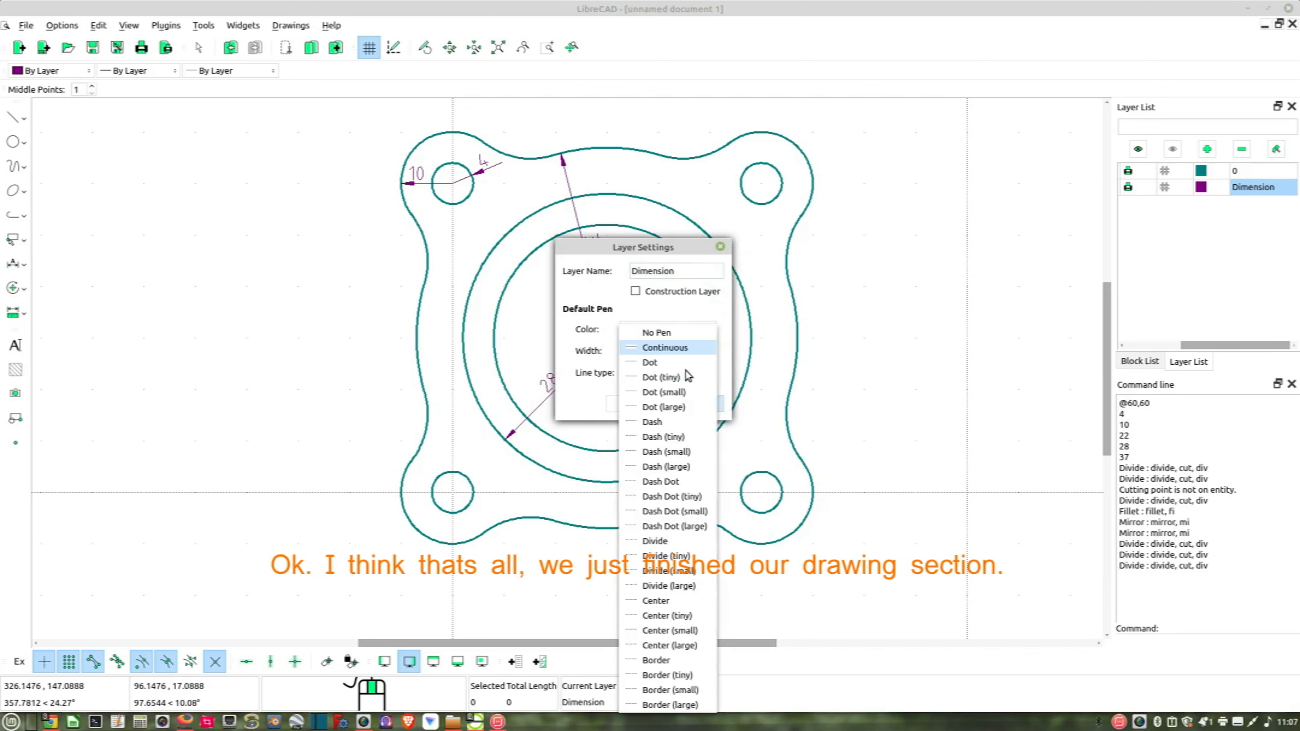
click(662, 377)
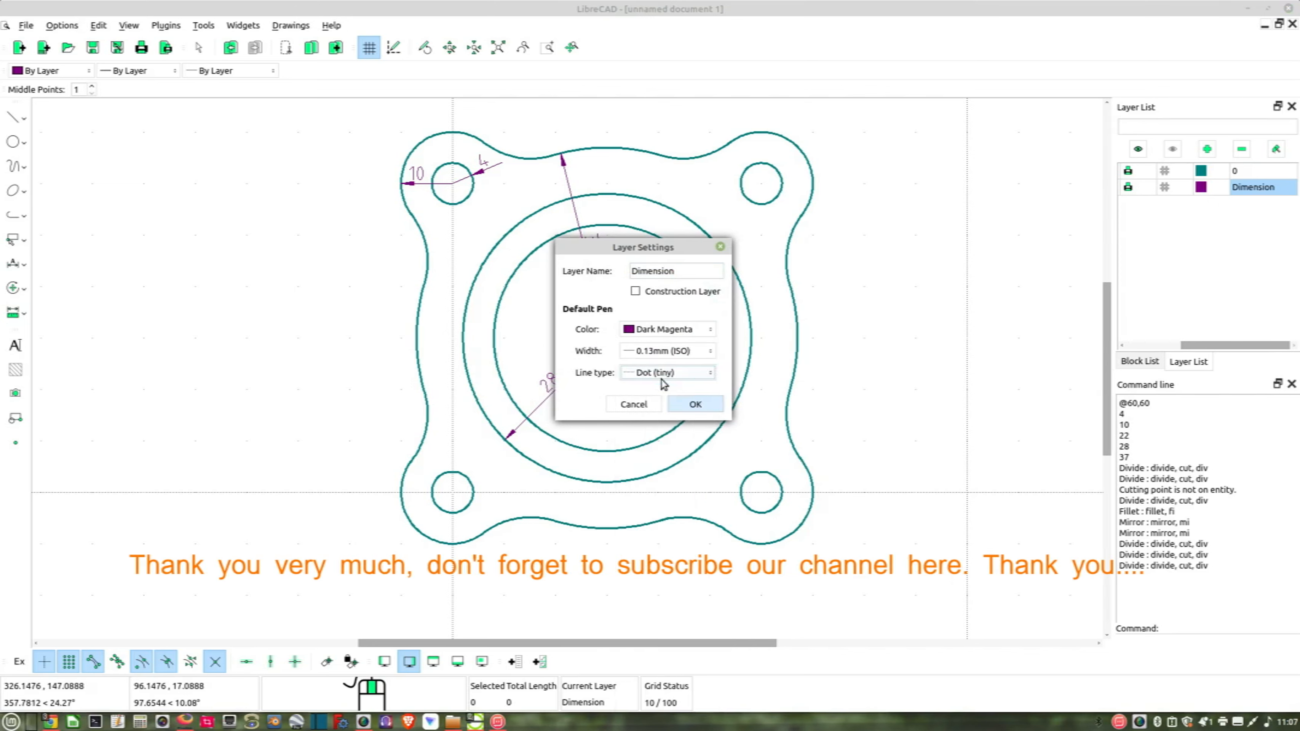
click(697, 404)
scroll(638, 352, up, 3)
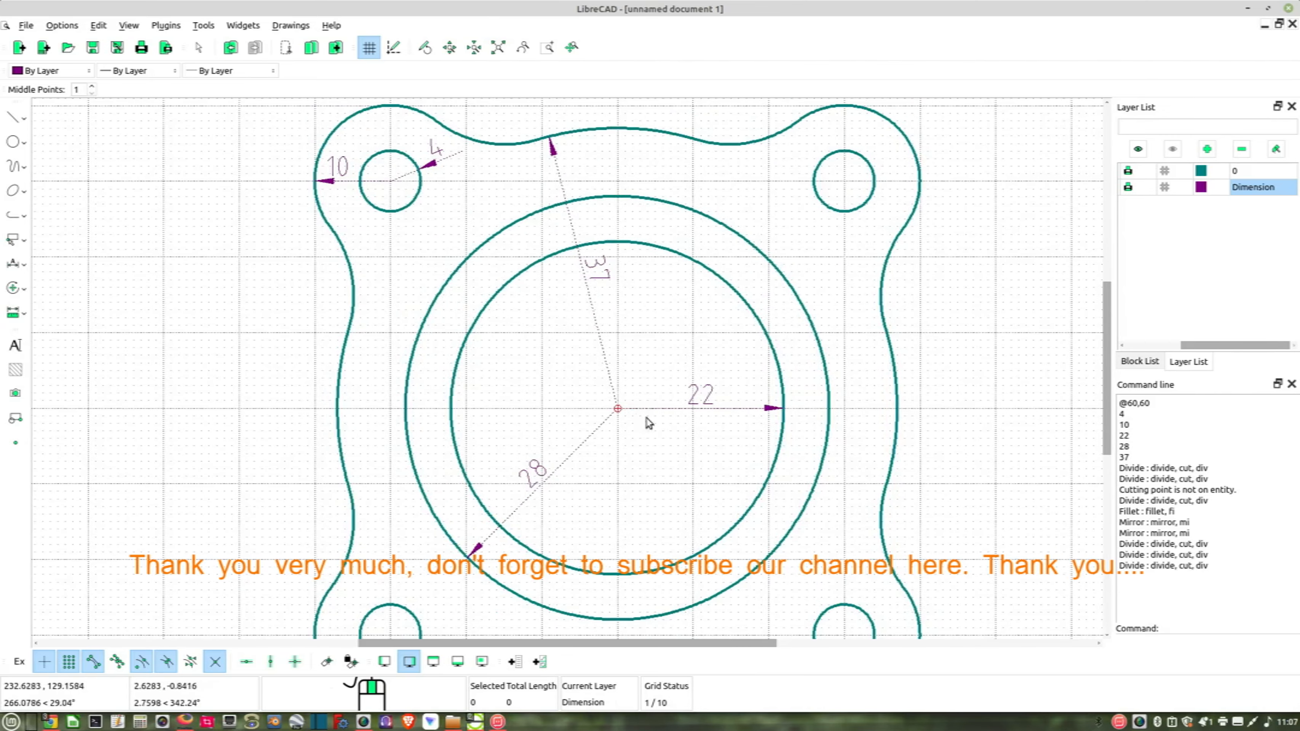
mouse_move(906, 527)
middle_down()
mouse_move(888, 484)
mouse_move(873, 539)
middle_up()
scroll(888, 485, down, 3)
scroll(879, 503, down, 1)
scroll(879, 499, up, 2)
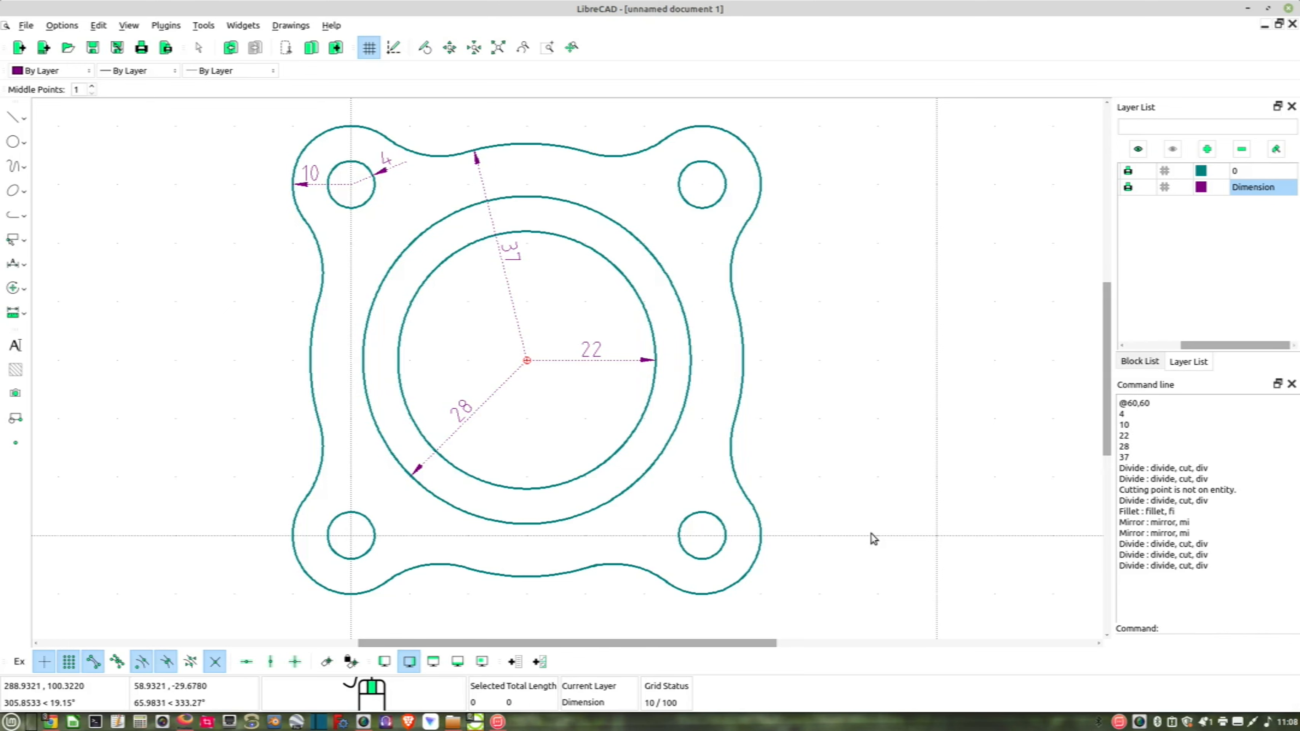
middle_drag(873, 538, 908, 523)
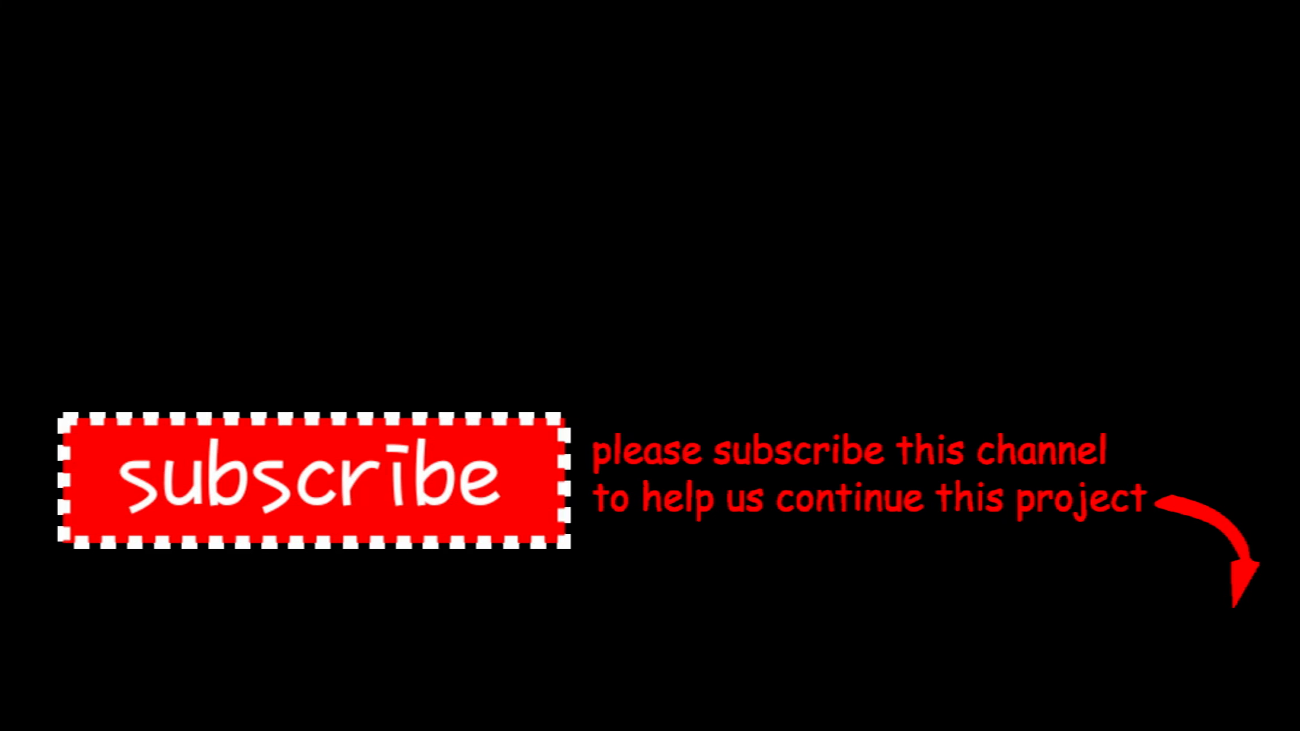